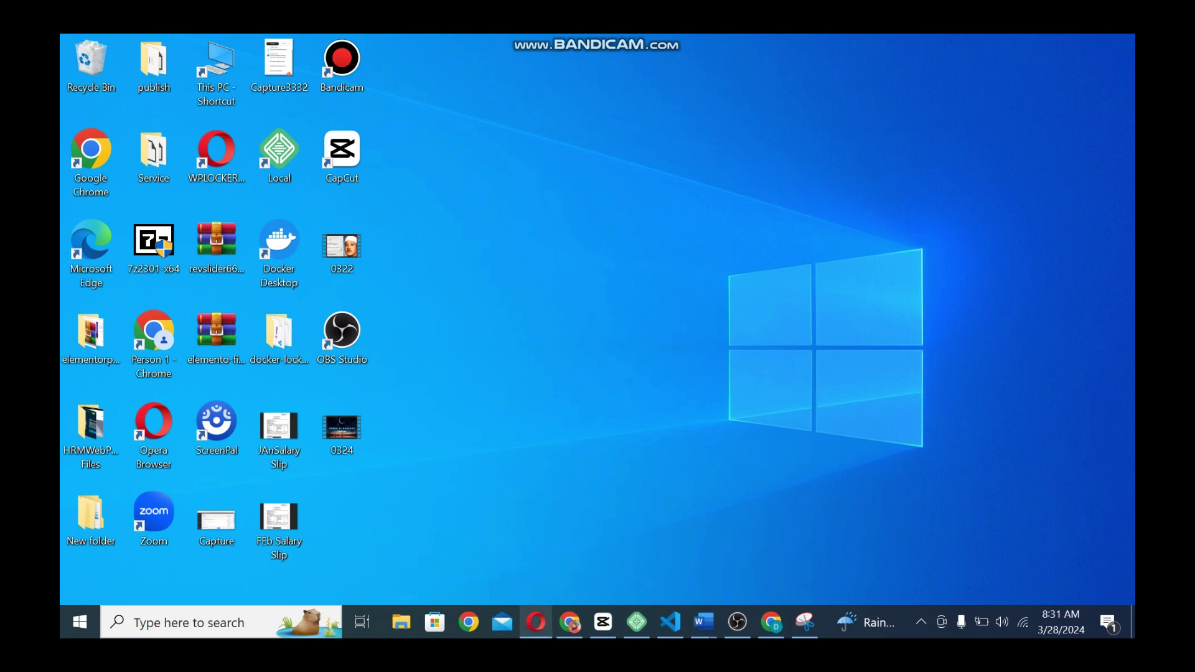
Bring the browser up on Installed Plugins and highlight the active Elementor and Elementor Pro entries
{"action": "left_click", "coordinate": [535, 622]}
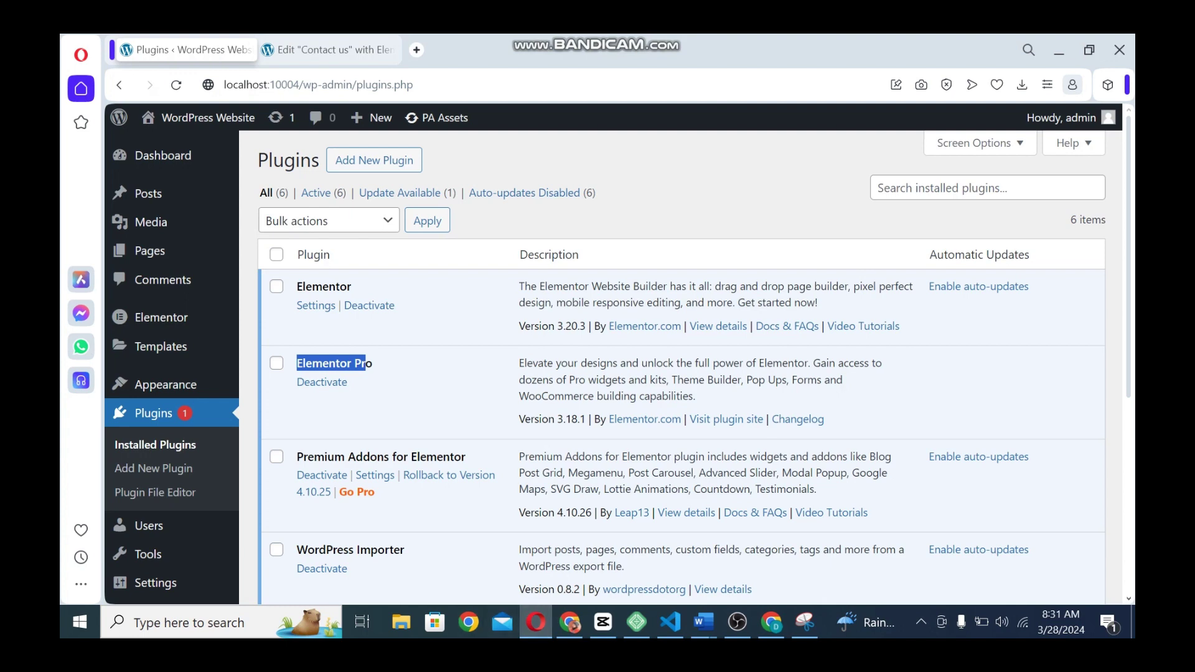
{"action": "double_click", "coordinate": [323, 286]}
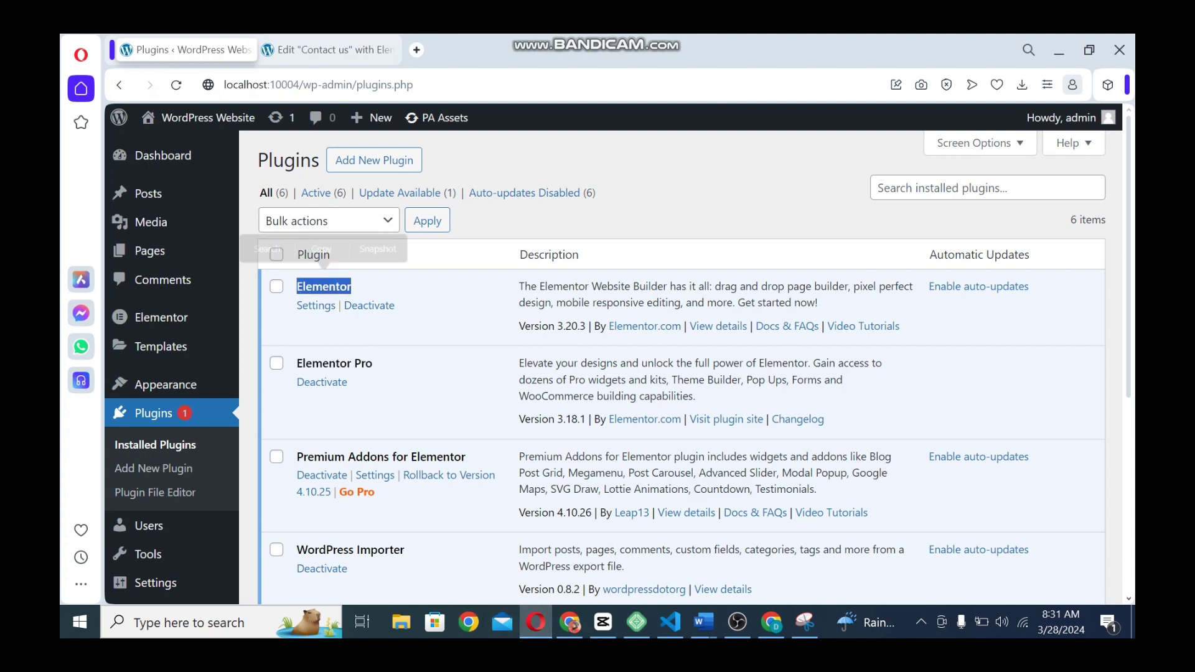
{"action": "left_click_drag", "start_coordinate": [296, 363], "coordinate": [342, 382]}
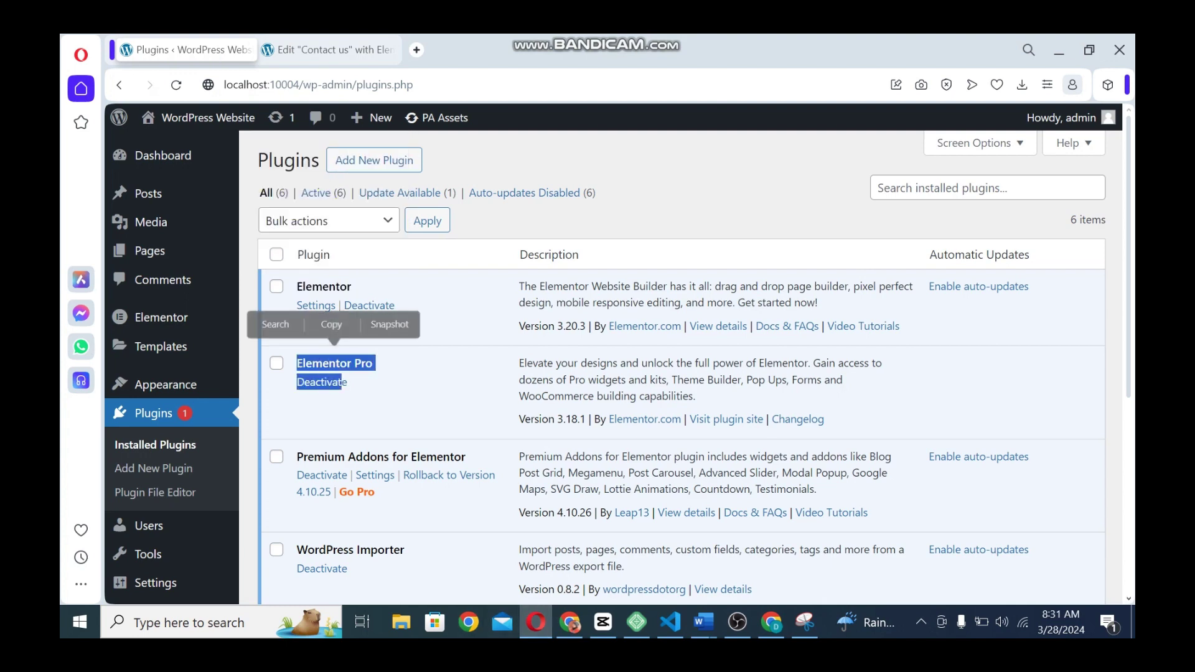
{"action": "left_click", "coordinate": [405, 386]}
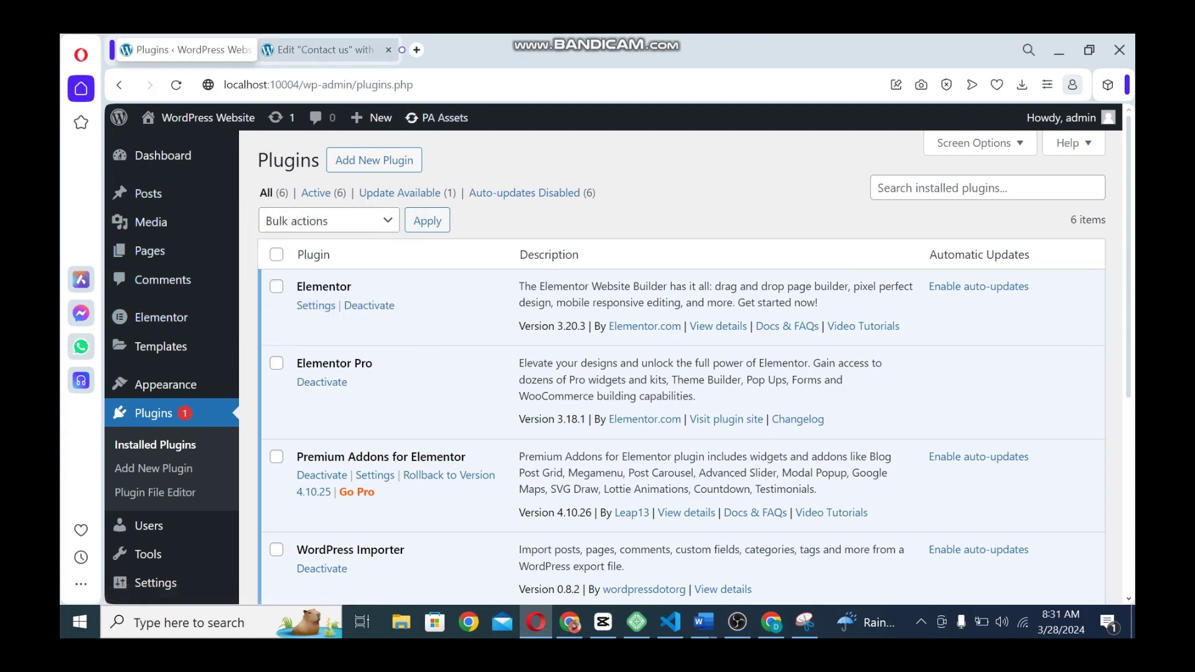
Add a single-structure flexbox container to the Contact us page with width 1170 px
{"action": "left_click", "coordinate": [325, 50]}
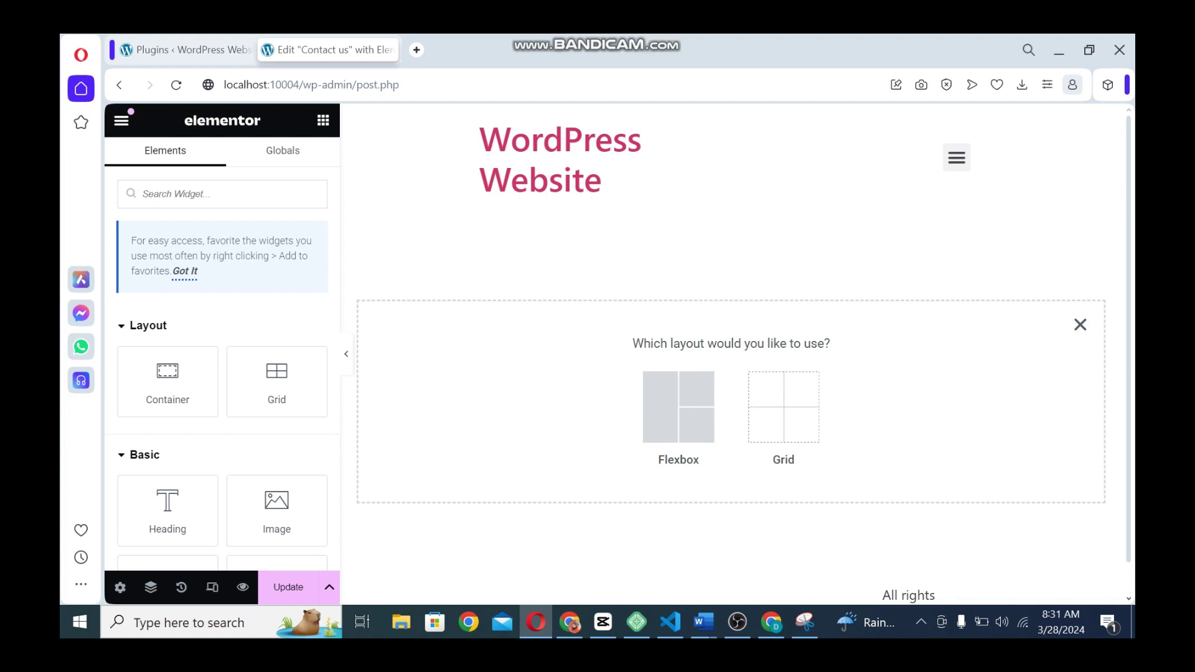
{"action": "left_click", "coordinate": [678, 406]}
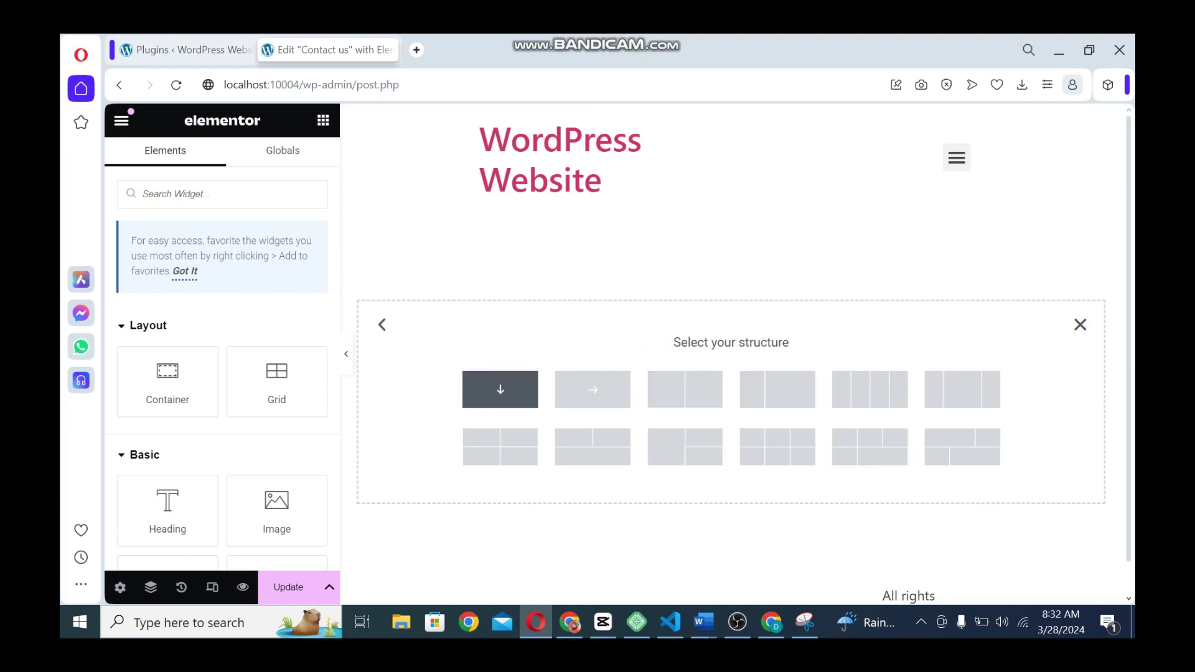
{"action": "left_click", "coordinate": [500, 389]}
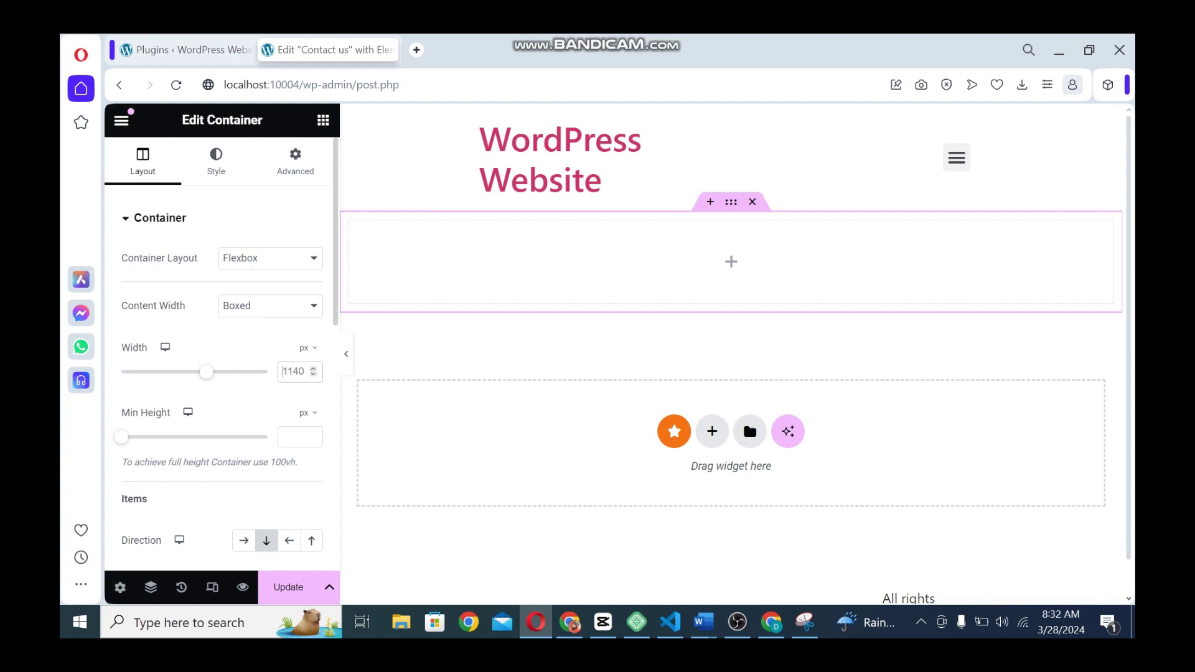
{"action": "type", "text": "1170"}
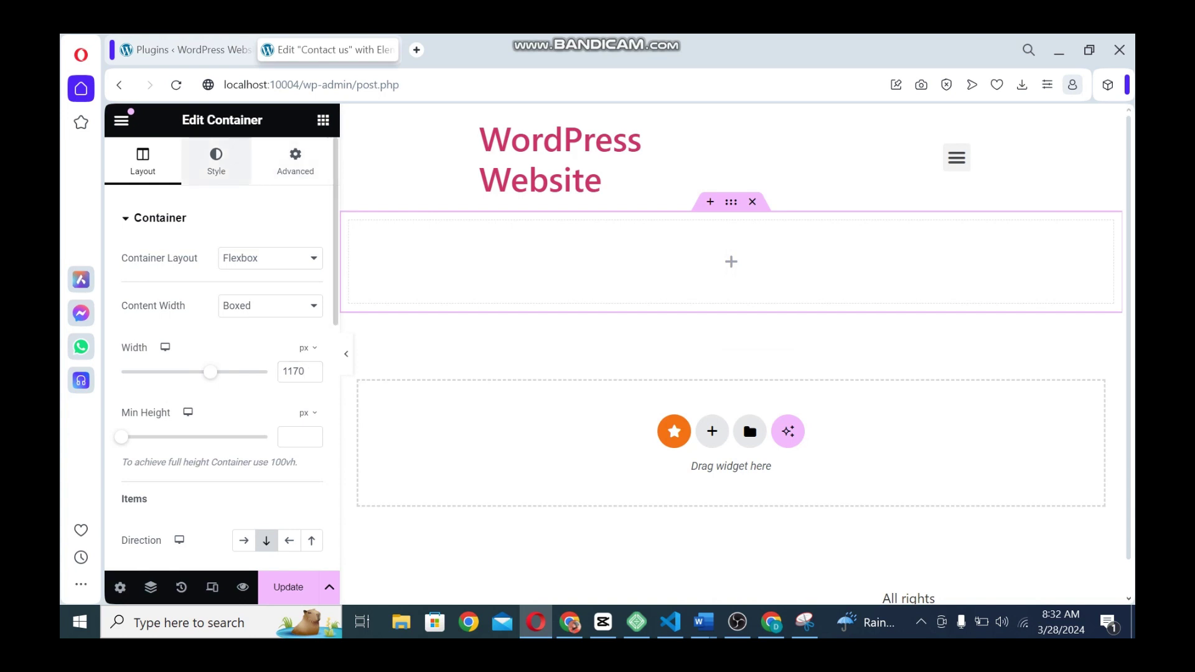
{"action": "left_click", "coordinate": [216, 161]}
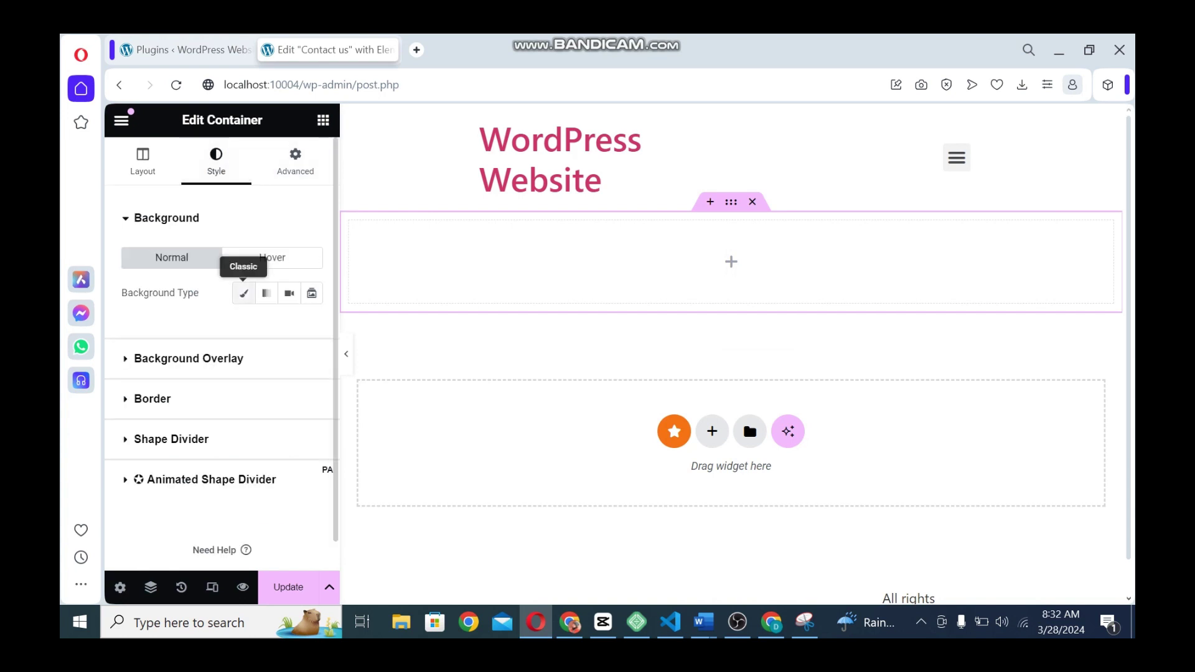
Give the container a classic background using the crowd photo from the Media Library
{"action": "left_click", "coordinate": [243, 293]}
{"action": "left_click", "coordinate": [222, 413]}
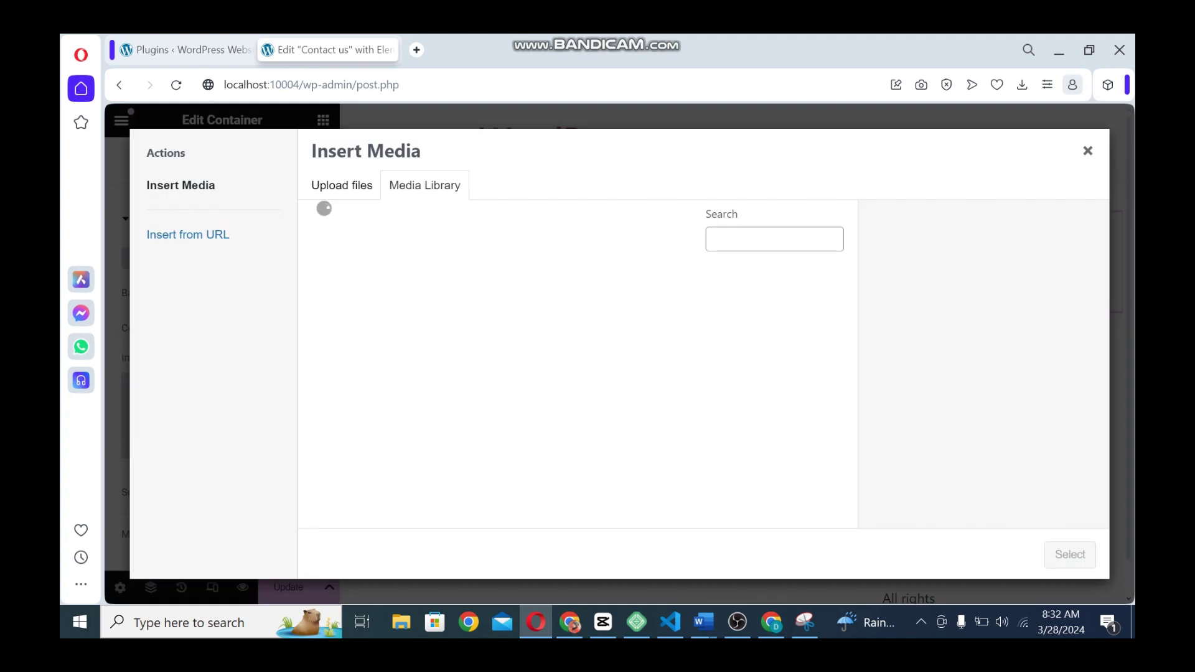
{"action": "left_click", "coordinate": [372, 462]}
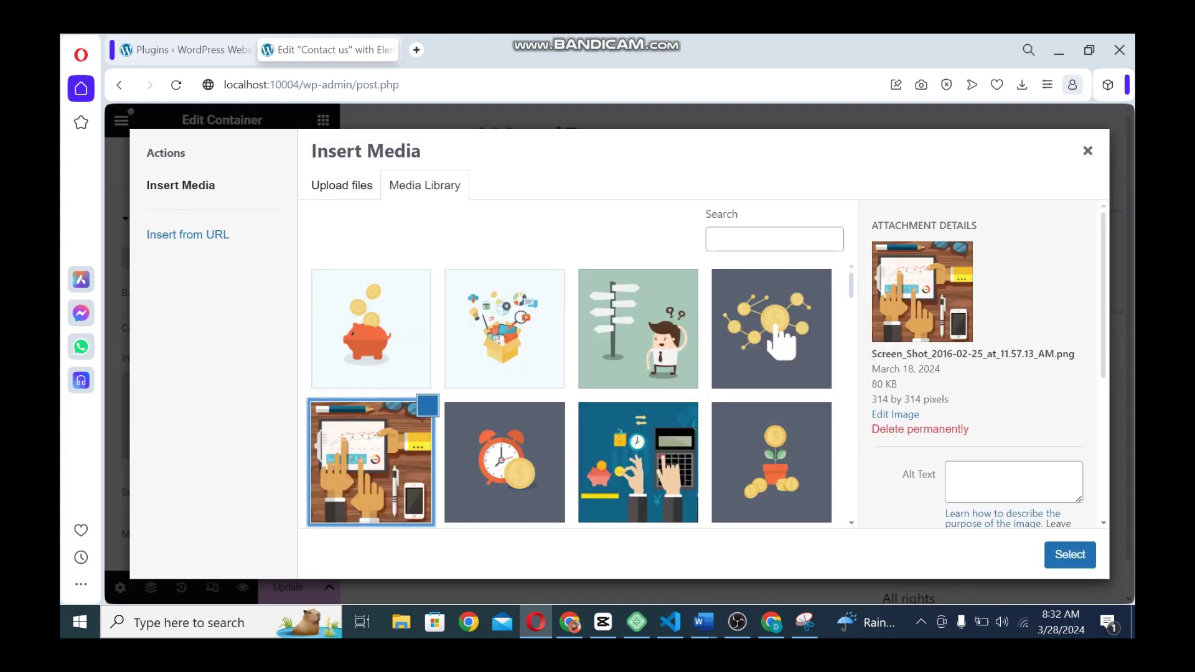
{"action": "scroll", "coordinate": [571, 395], "scroll_direction": "down", "scroll_amount": 10}
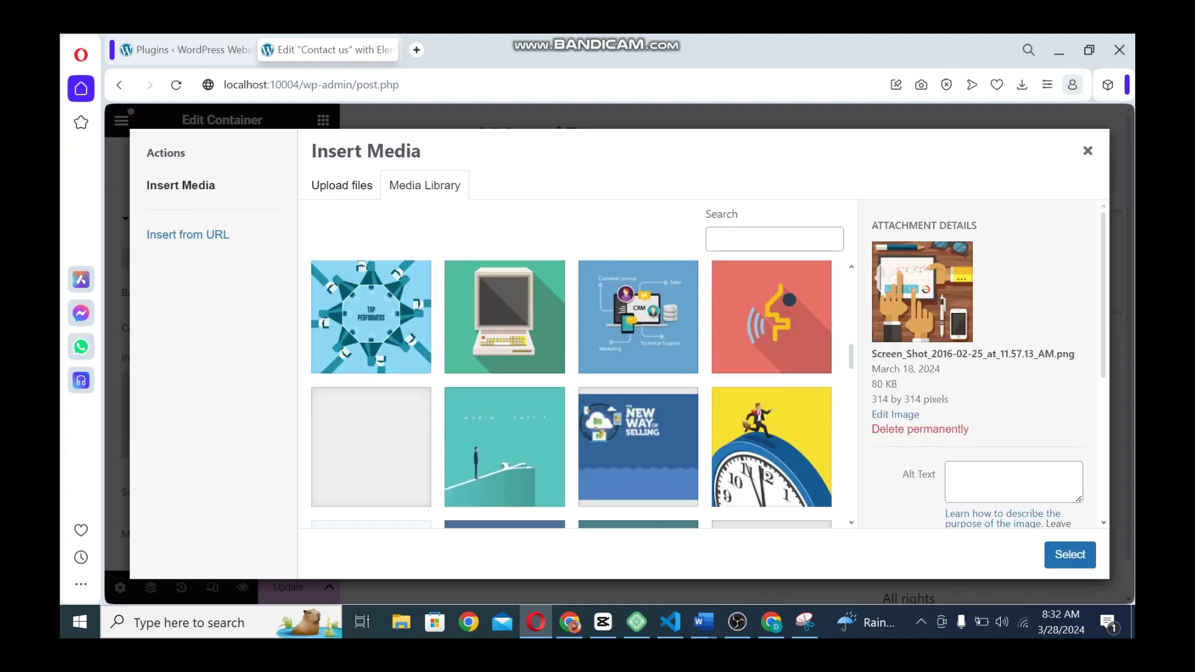
{"action": "scroll", "coordinate": [571, 396], "scroll_direction": "down", "scroll_amount": 5}
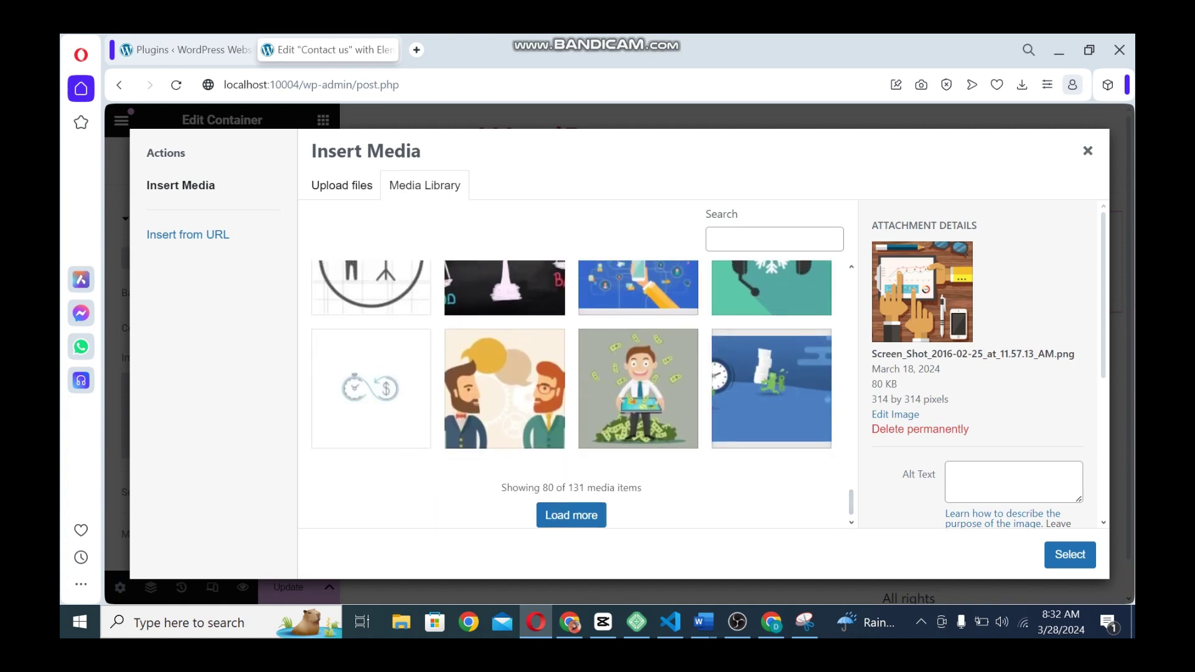
{"action": "left_click", "coordinate": [572, 514]}
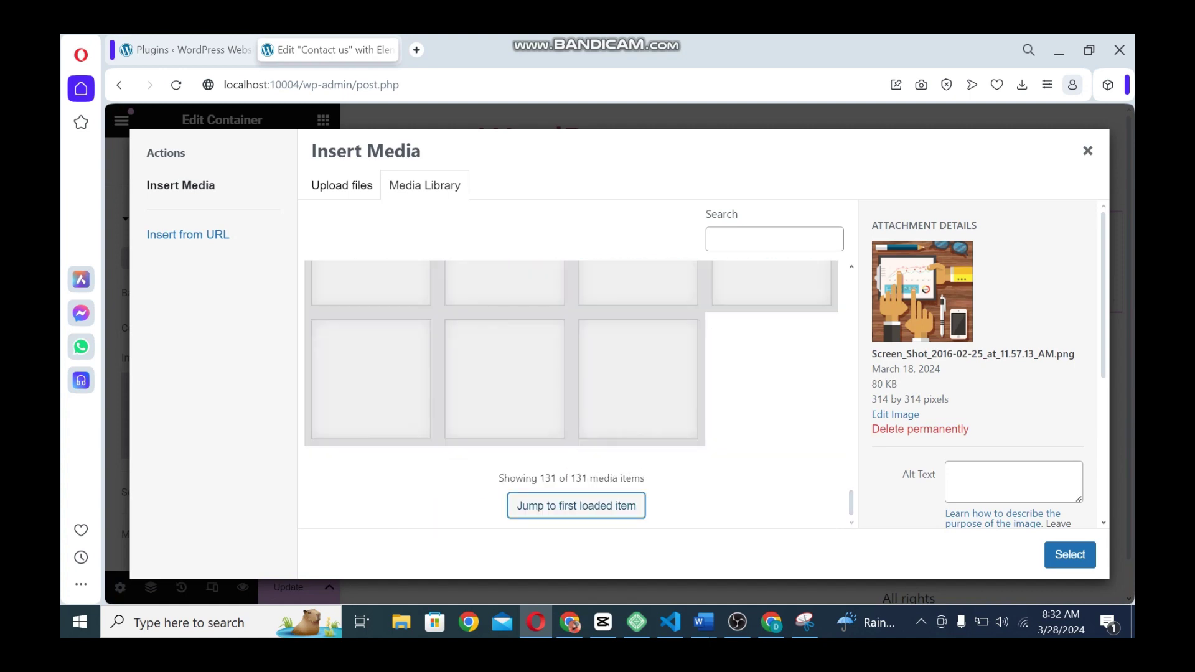
{"action": "scroll", "coordinate": [571, 394], "scroll_direction": "up", "scroll_amount": 3}
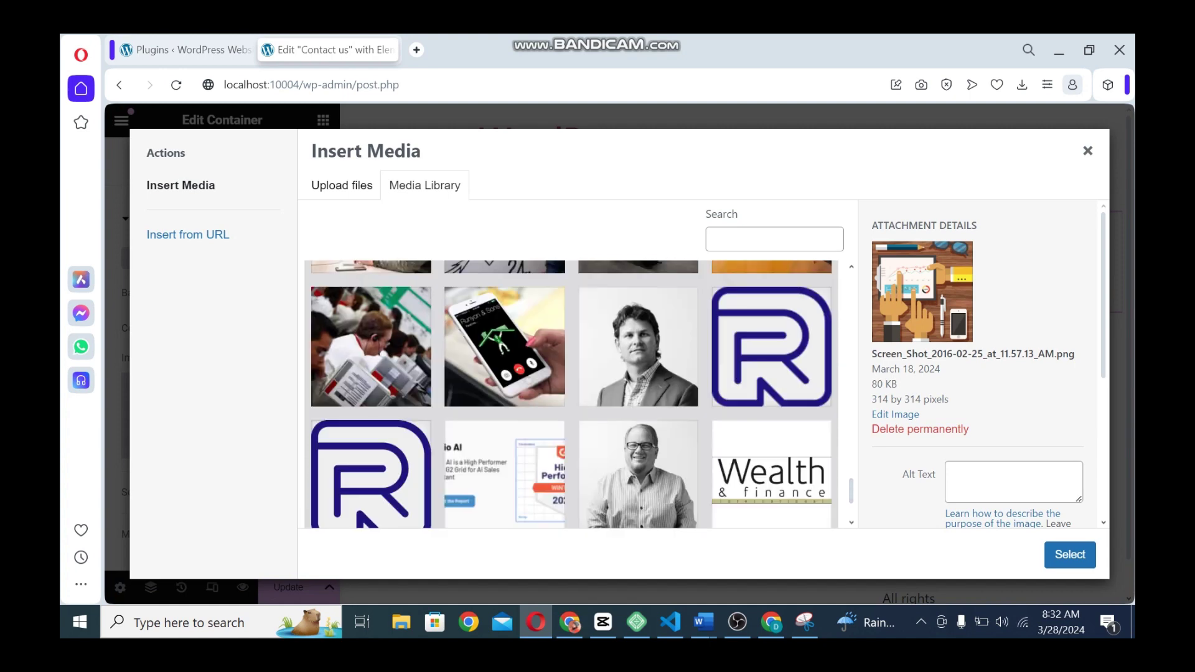
{"action": "left_click", "coordinate": [371, 346]}
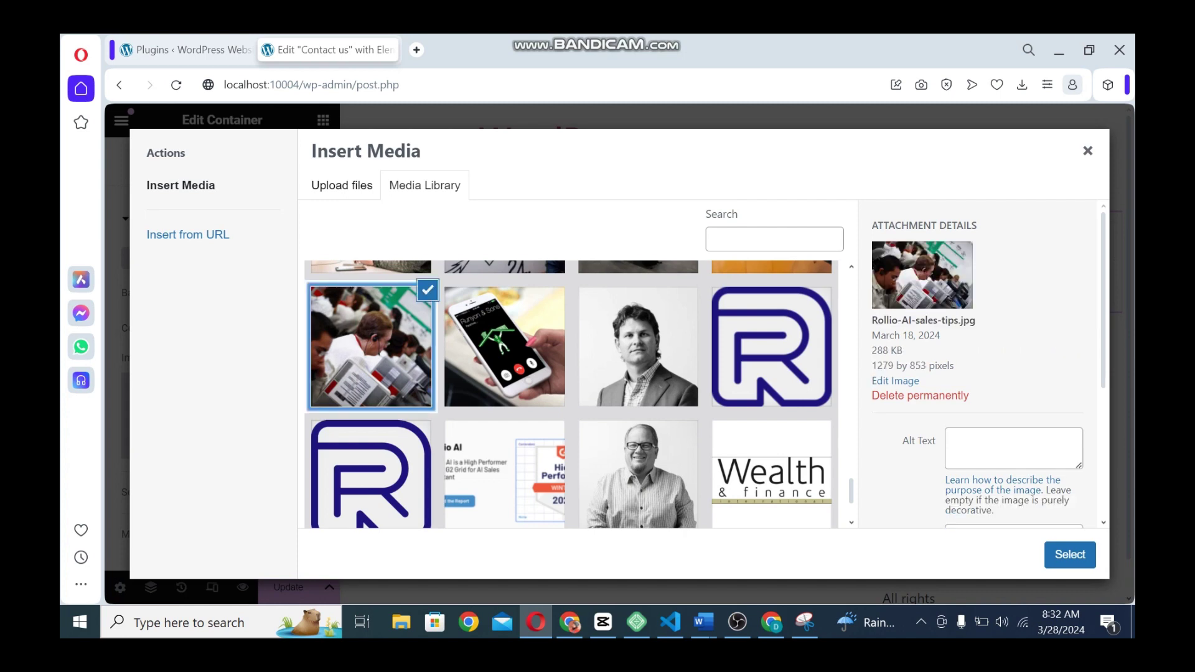
{"action": "left_click", "coordinate": [1070, 554]}
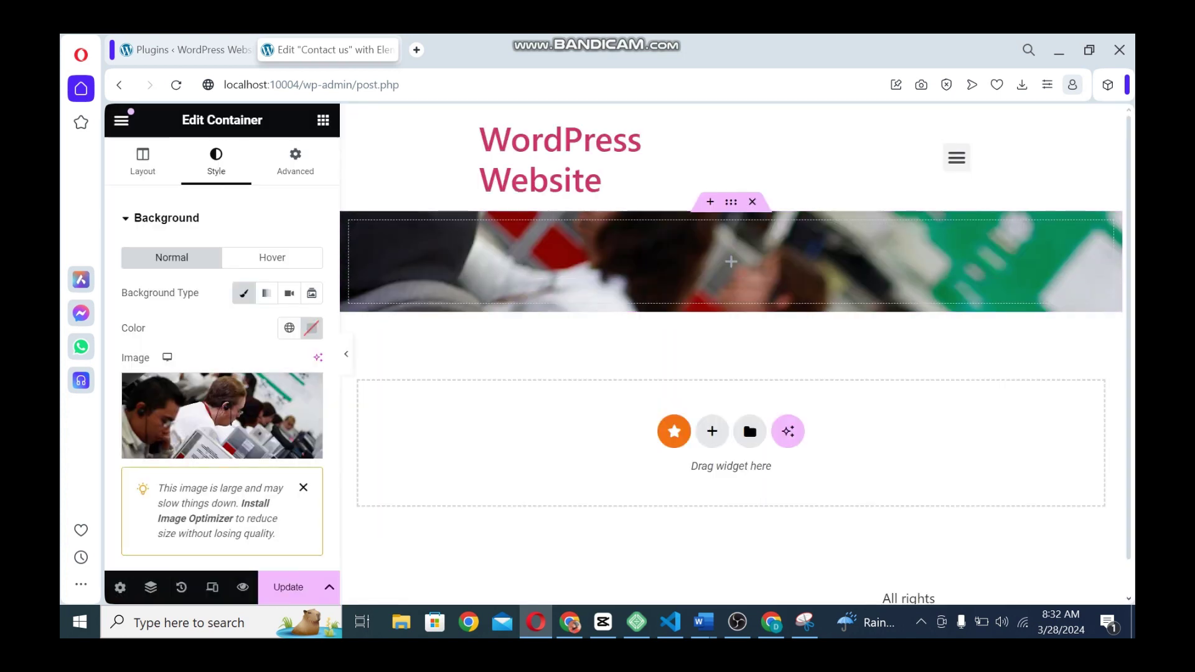
{"action": "left_click", "coordinate": [303, 487]}
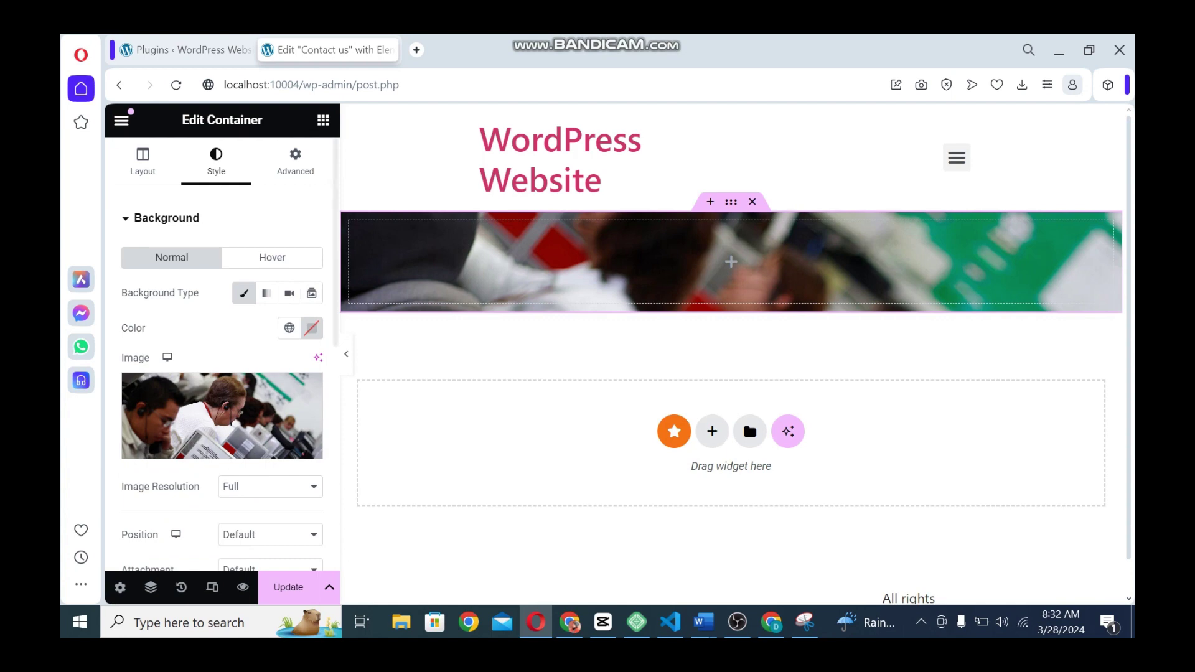
Set the background image to Center Center position, No-repeat and Cover size
{"action": "scroll", "coordinate": [249, 436], "scroll_direction": "down", "scroll_amount": 6}
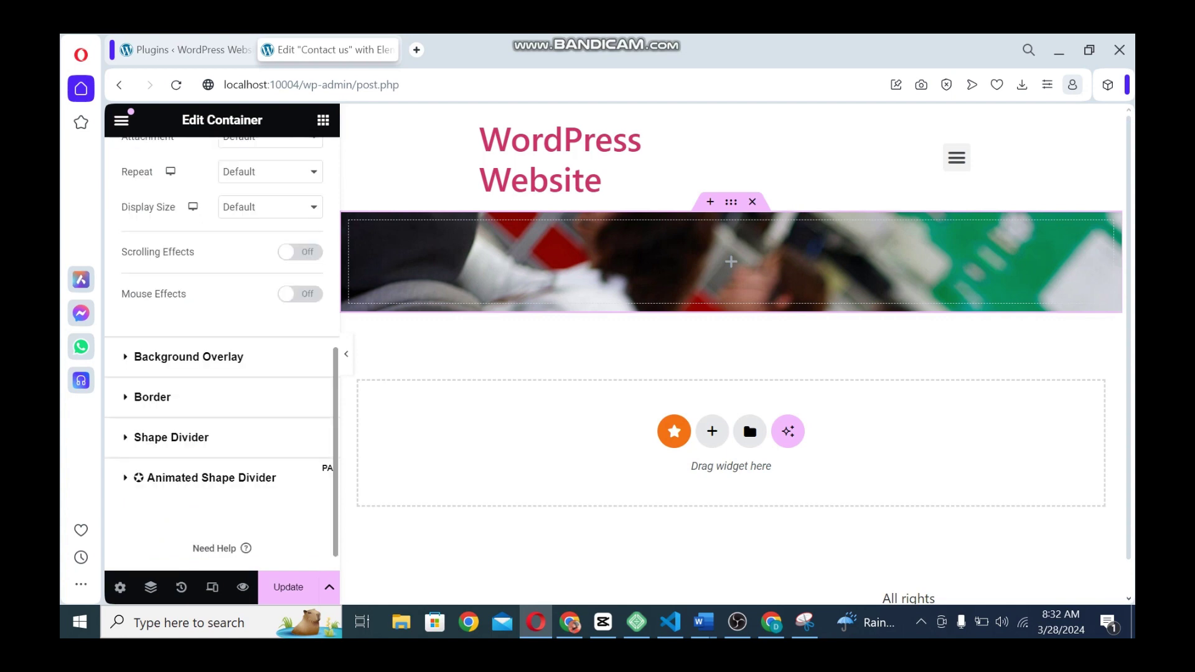
{"action": "scroll", "coordinate": [222, 347], "scroll_direction": "up", "scroll_amount": 3}
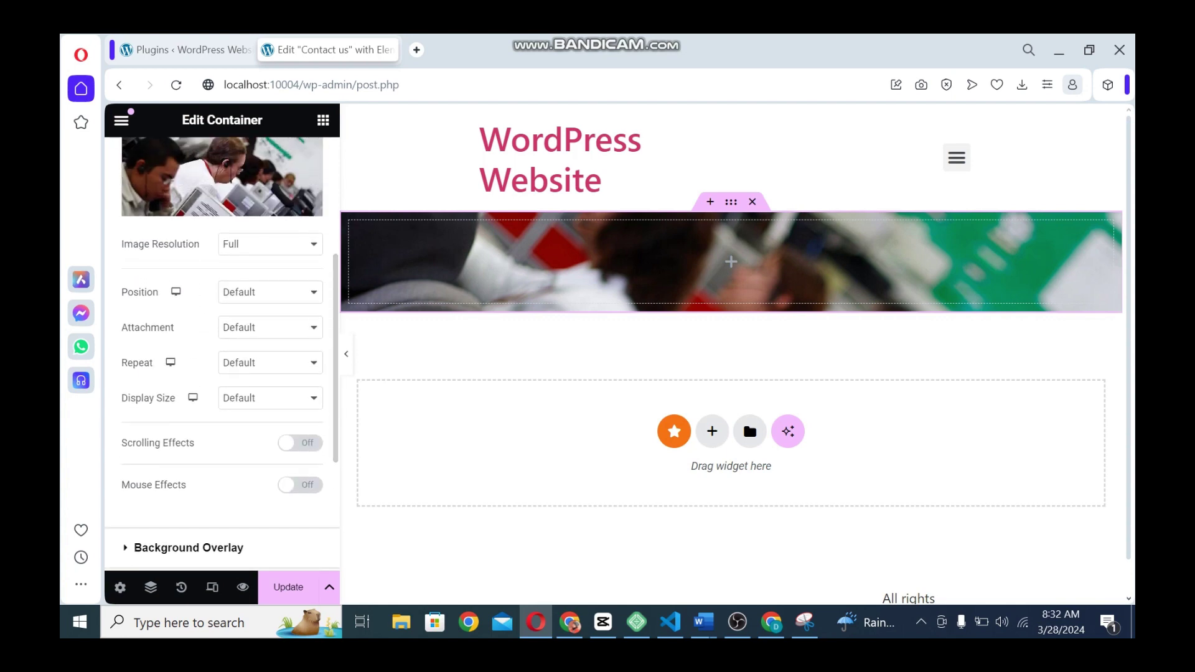
{"action": "left_click", "coordinate": [270, 292]}
{"action": "left_click", "coordinate": [256, 324]}
{"action": "left_click", "coordinate": [270, 328]}
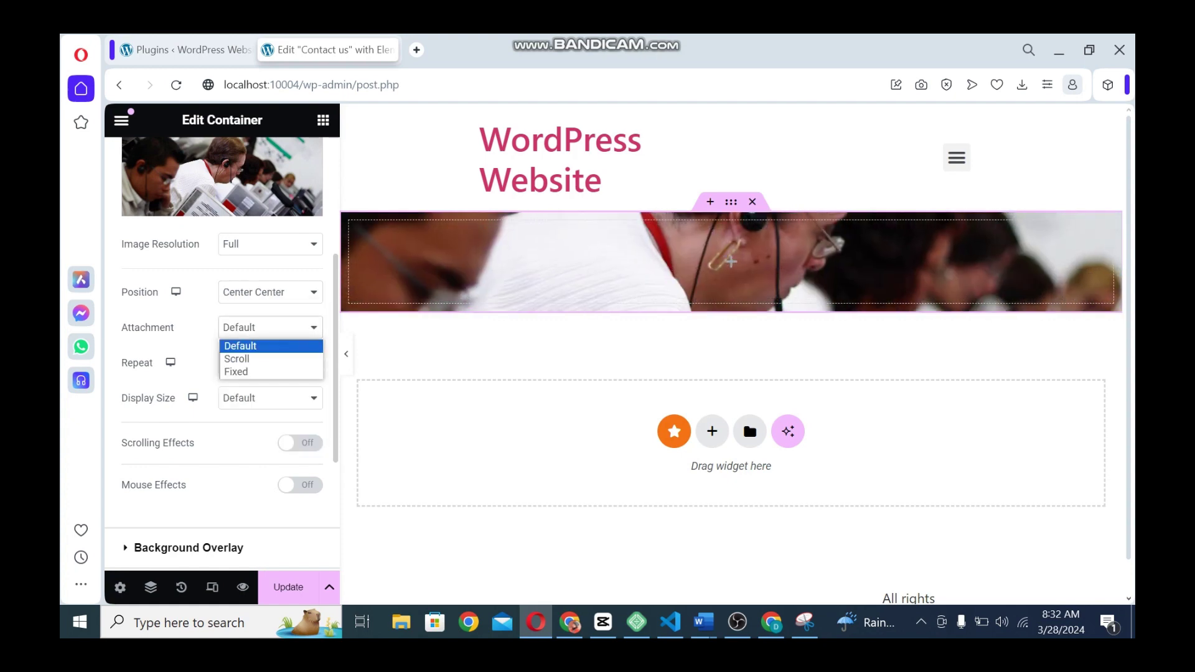
{"action": "left_click", "coordinate": [240, 346]}
{"action": "left_click", "coordinate": [270, 363]}
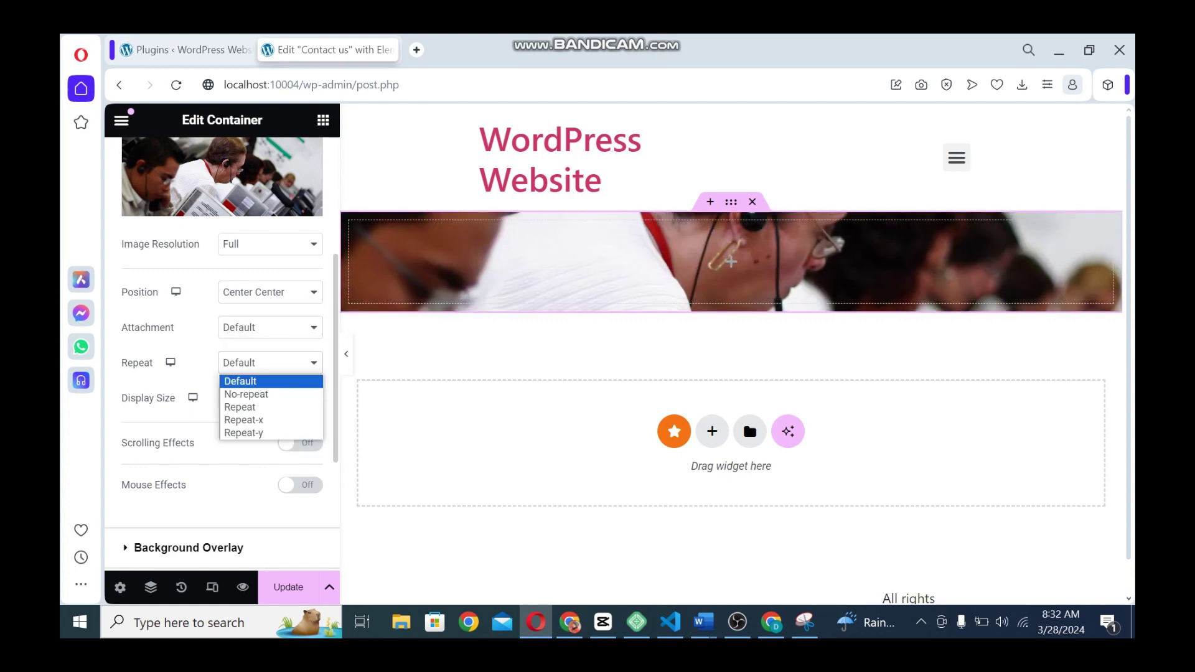
{"action": "left_click", "coordinate": [246, 394]}
{"action": "left_click", "coordinate": [270, 398]}
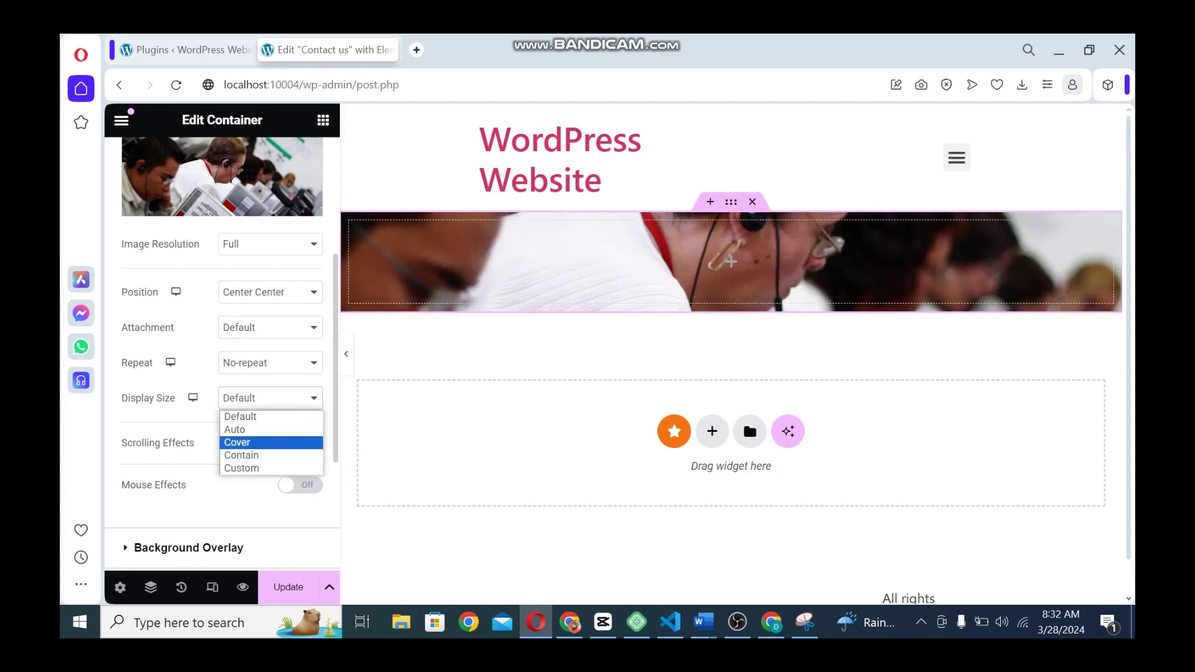
{"action": "left_click", "coordinate": [239, 442]}
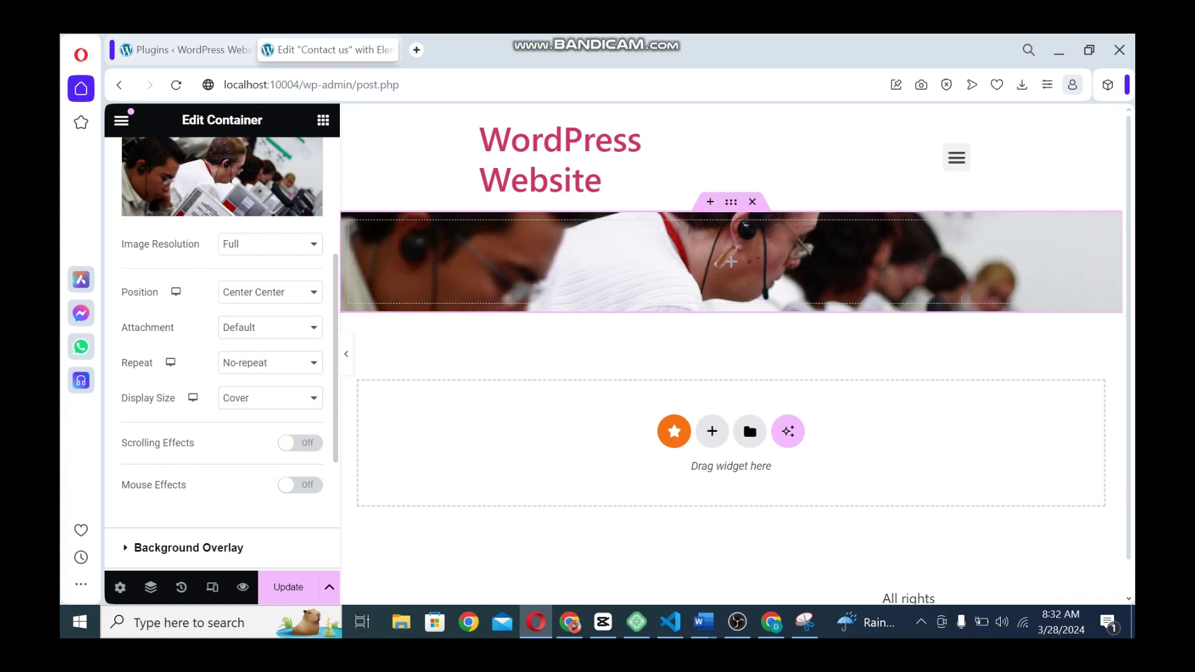
Add a classic black background overlay at 0.4 opacity
{"action": "left_click", "coordinate": [189, 547]}
{"action": "left_click", "coordinate": [288, 332]}
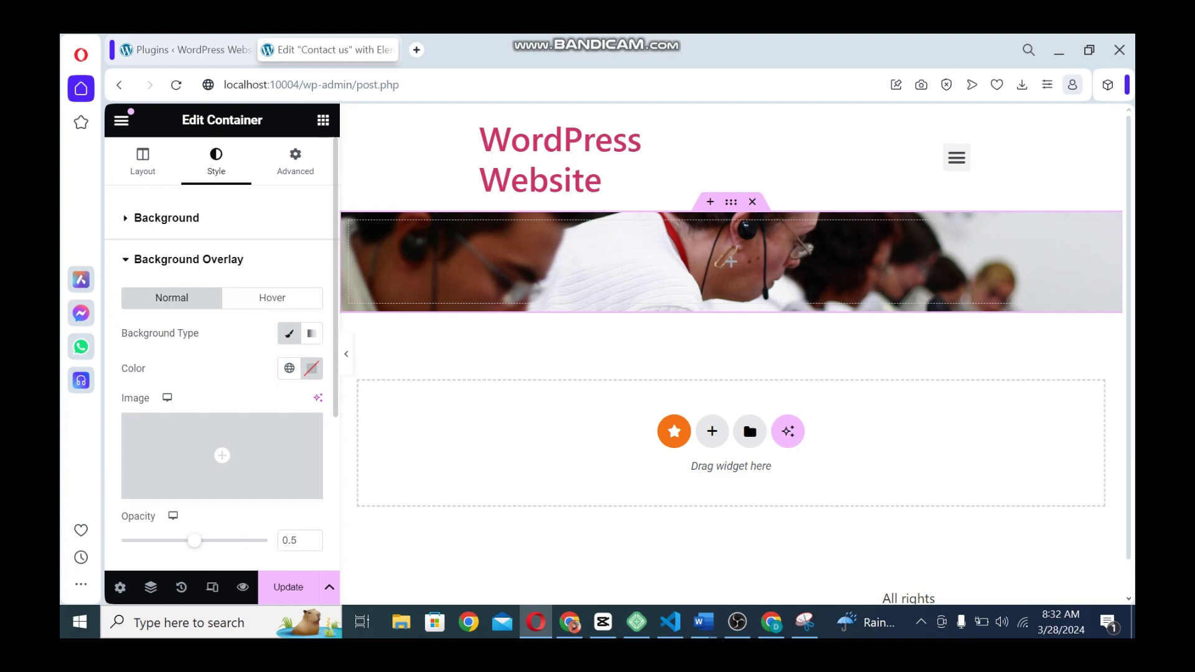
{"action": "left_click", "coordinate": [312, 368]}
{"action": "left_click_drag", "start_coordinate": [408, 384], "coordinate": [346, 420]}
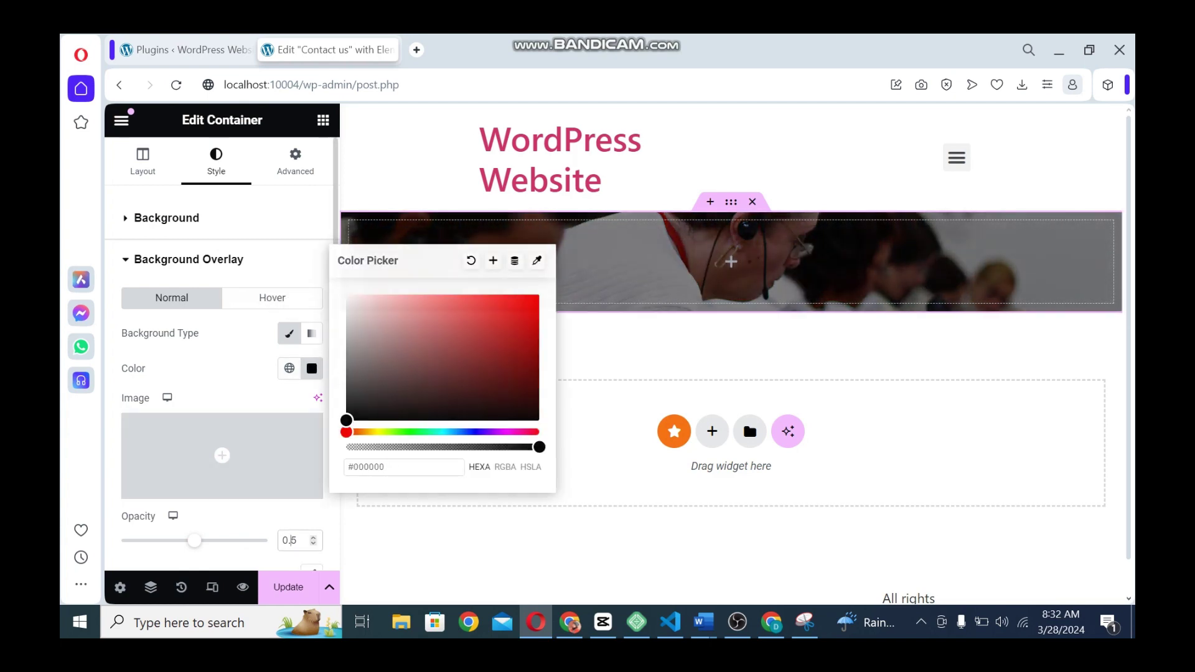
{"action": "double_click", "coordinate": [292, 540]}
{"action": "type", "text": "4"}
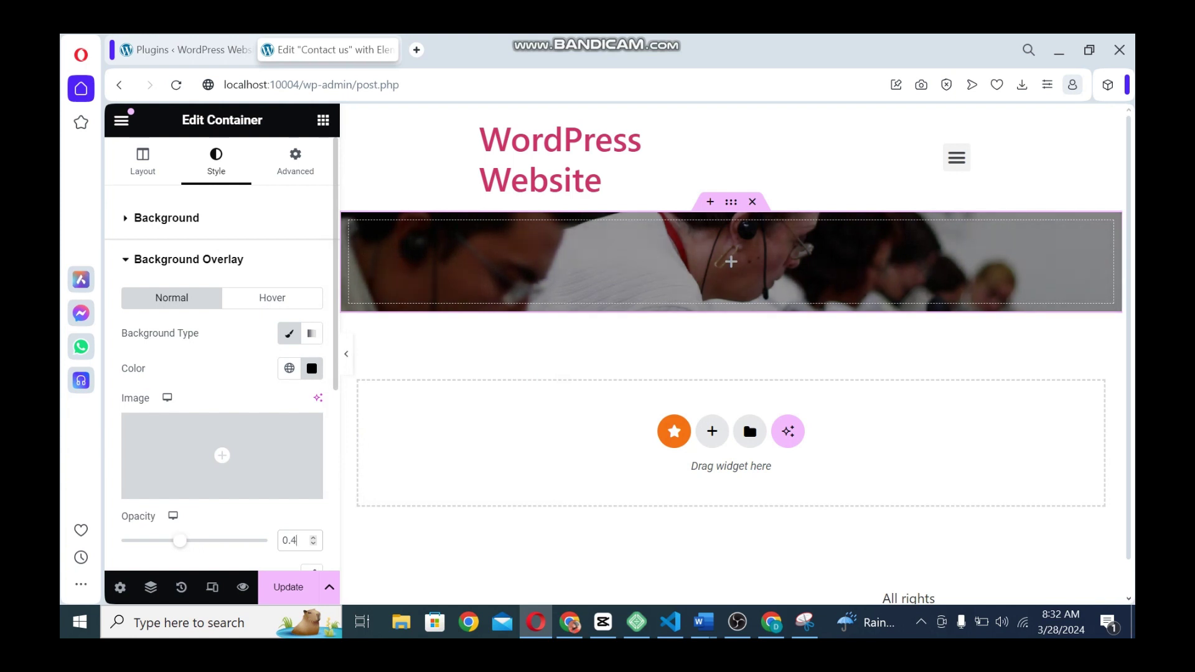
{"action": "left_click", "coordinate": [322, 120]}
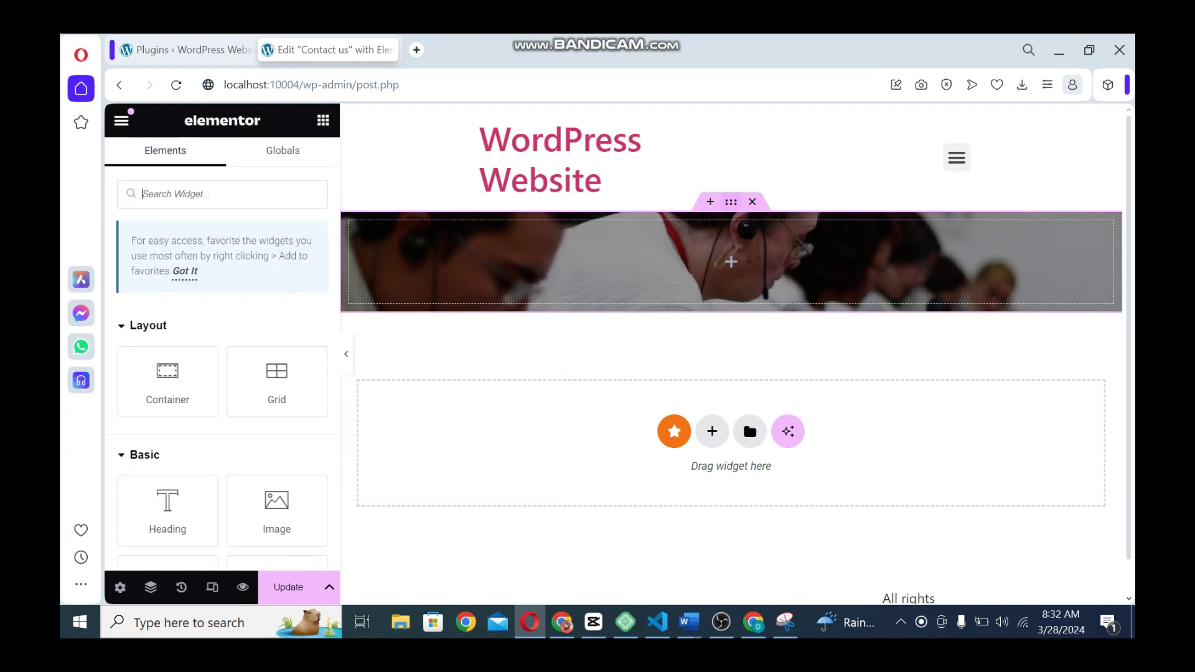
Place a new container inside the photo section with width 1170 and row direction
{"action": "left_click", "coordinate": [730, 201]}
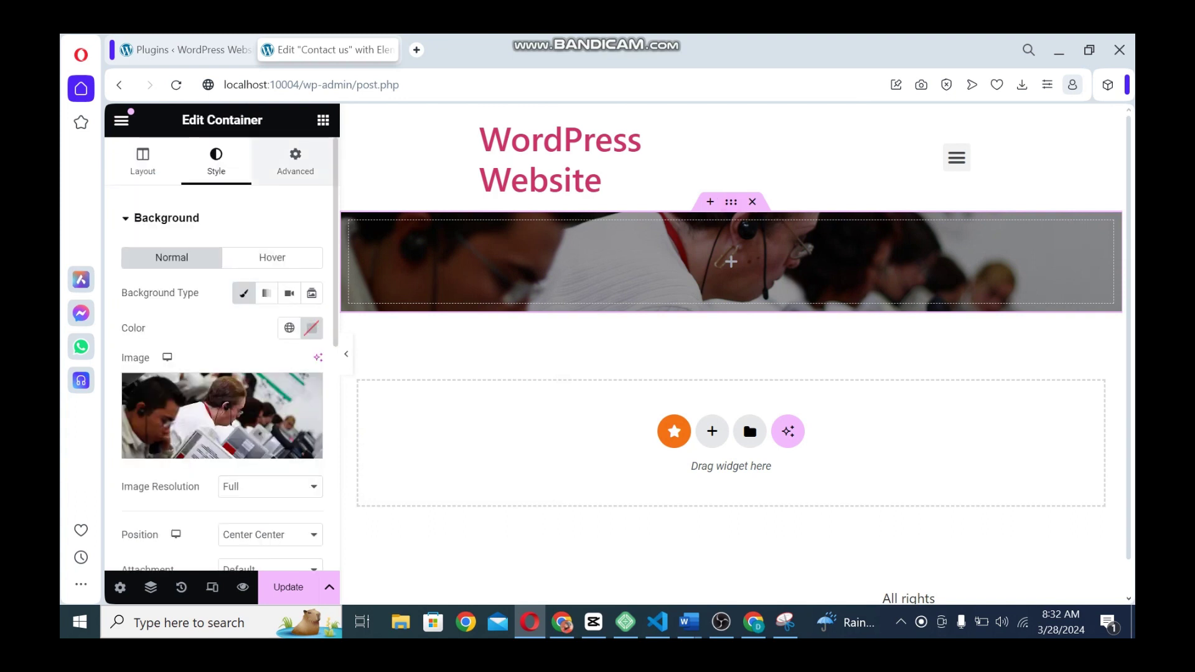
{"action": "left_click", "coordinate": [323, 120]}
{"action": "left_click_drag", "start_coordinate": [168, 381], "coordinate": [560, 274]}
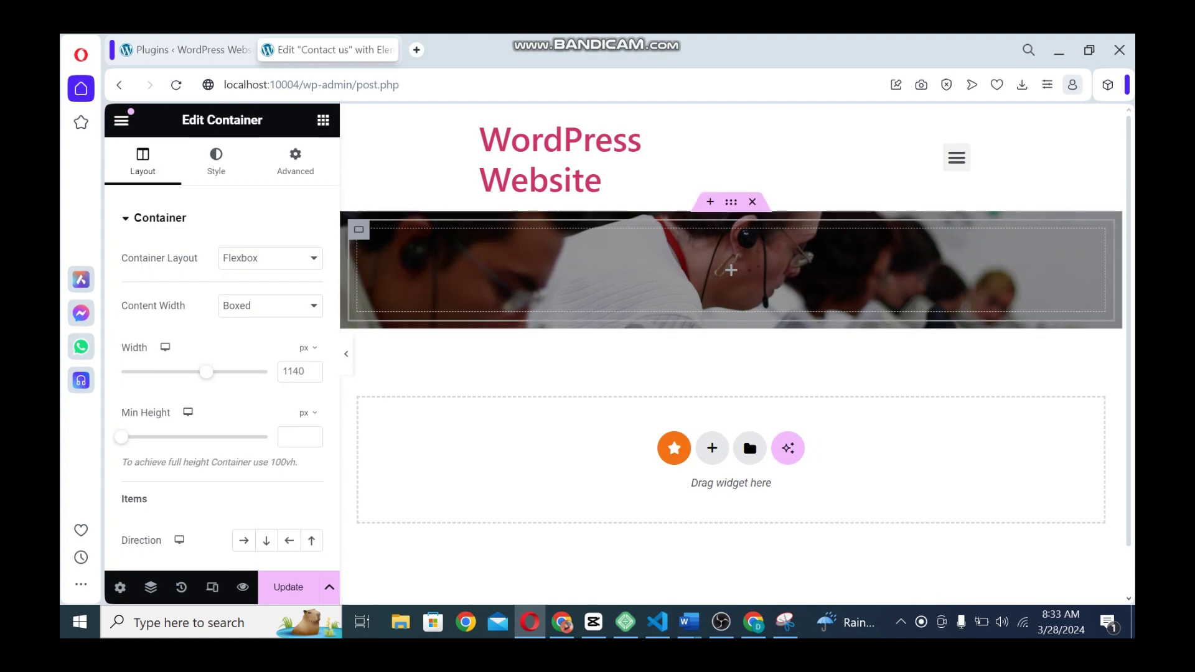
{"action": "left_click", "coordinate": [297, 372]}
{"action": "type", "text": "1170"}
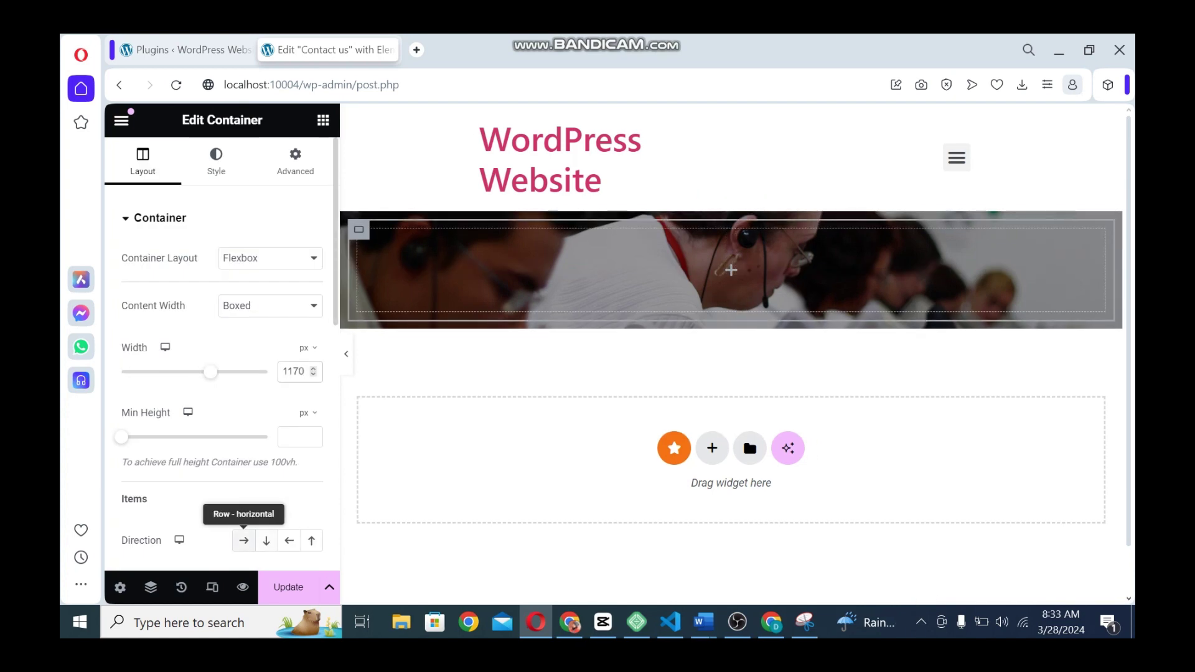
{"action": "left_click", "coordinate": [244, 540]}
Add an inner container, duplicate it into two columns, and widen the left column
{"action": "left_click", "coordinate": [323, 120]}
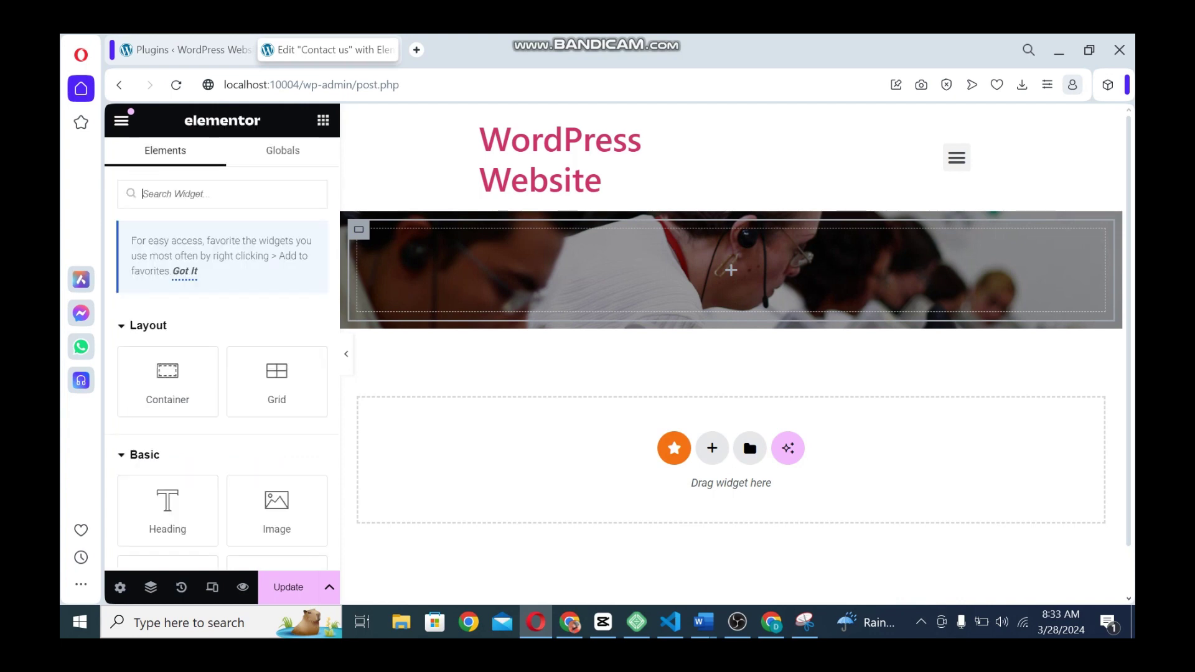
{"action": "left_click_drag", "start_coordinate": [167, 381], "coordinate": [588, 268]}
{"action": "right_click", "coordinate": [368, 238]}
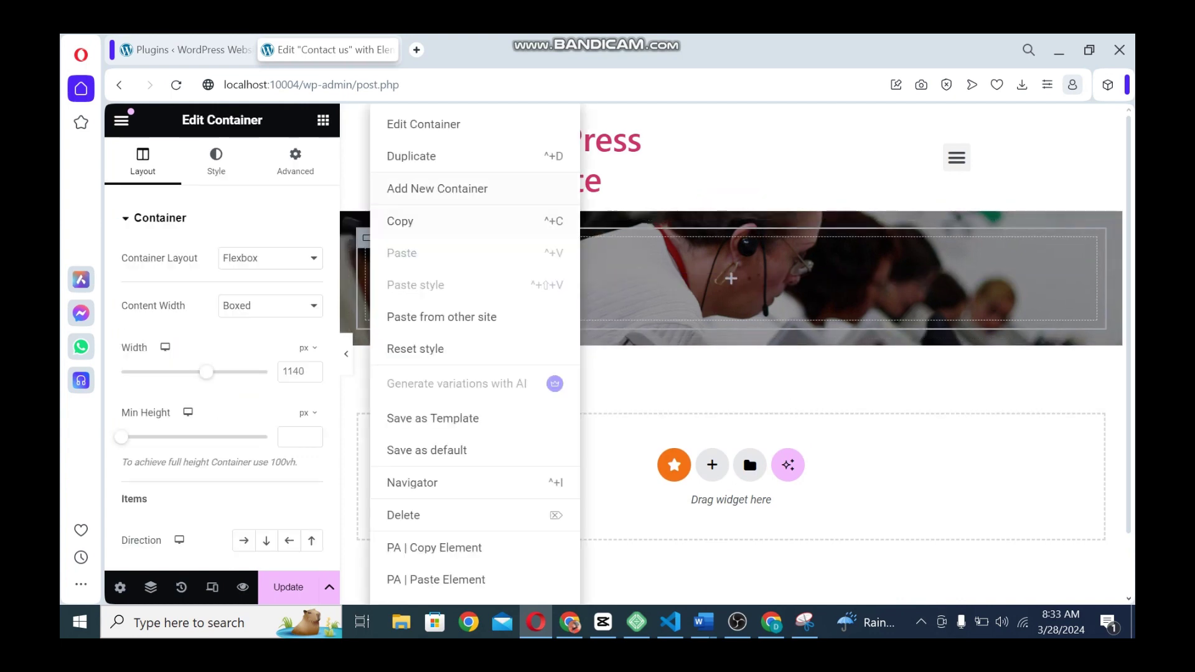
{"action": "left_click", "coordinate": [436, 157]}
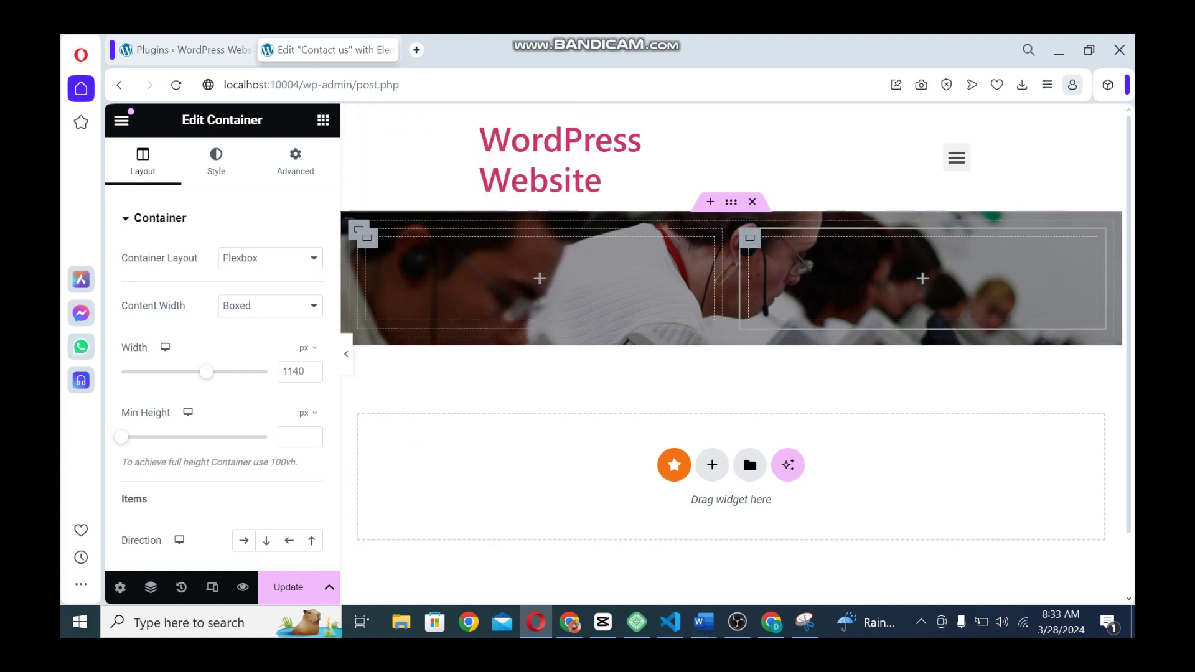
{"action": "left_click_drag", "start_coordinate": [723, 279], "coordinate": [832, 278]}
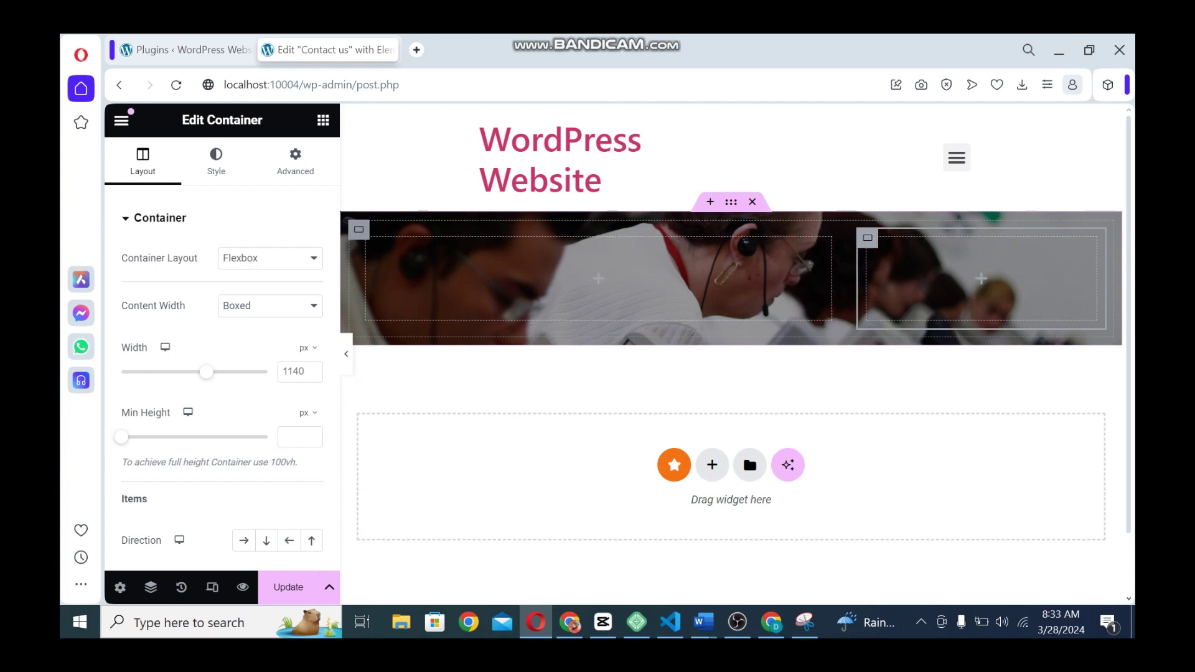
{"action": "left_click", "coordinate": [367, 237]}
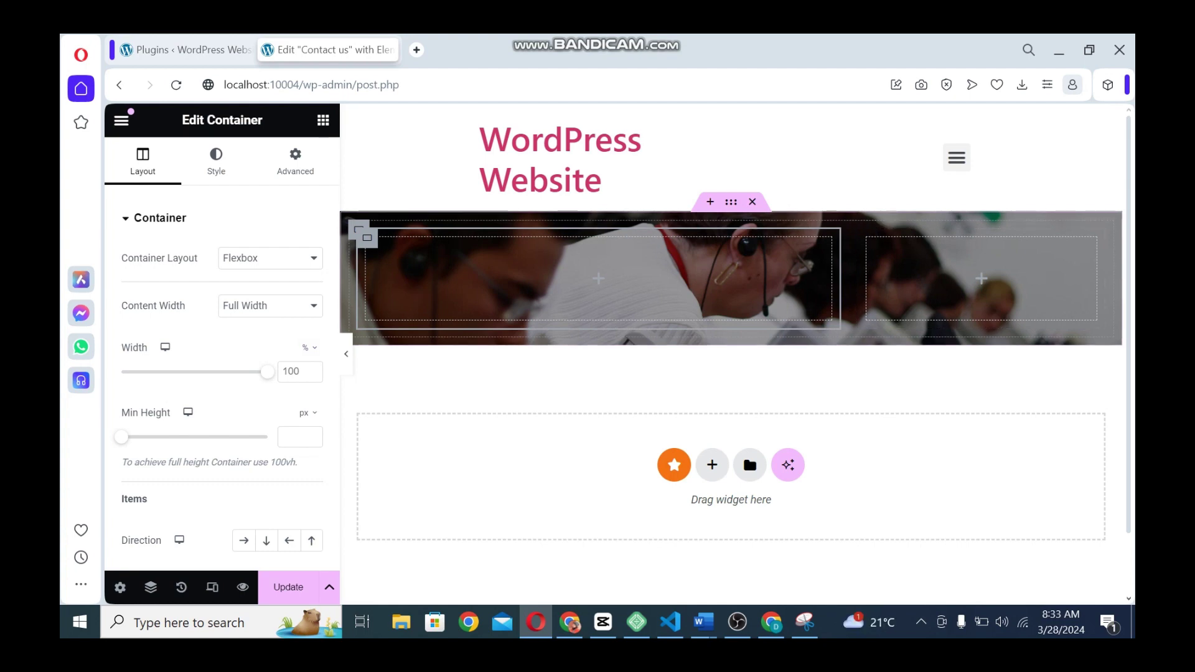
{"action": "left_click", "coordinate": [323, 120]}
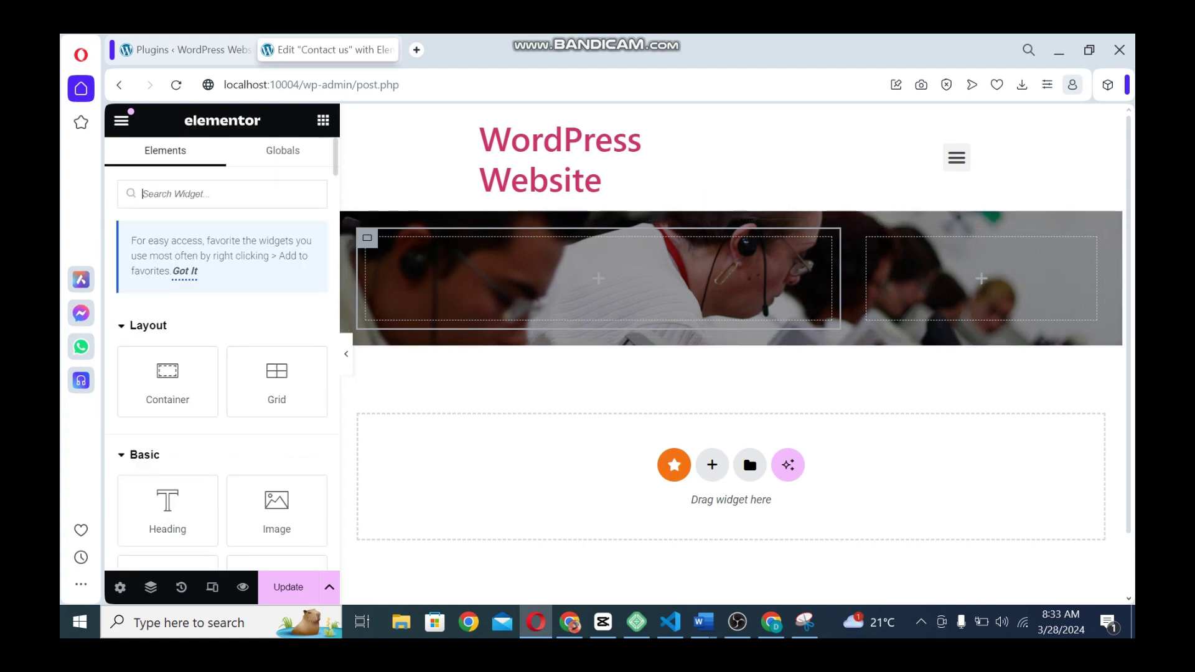
Drop a Form widget into the left column, set Name to 50% width and duplicate it
{"action": "type", "text": "form"}
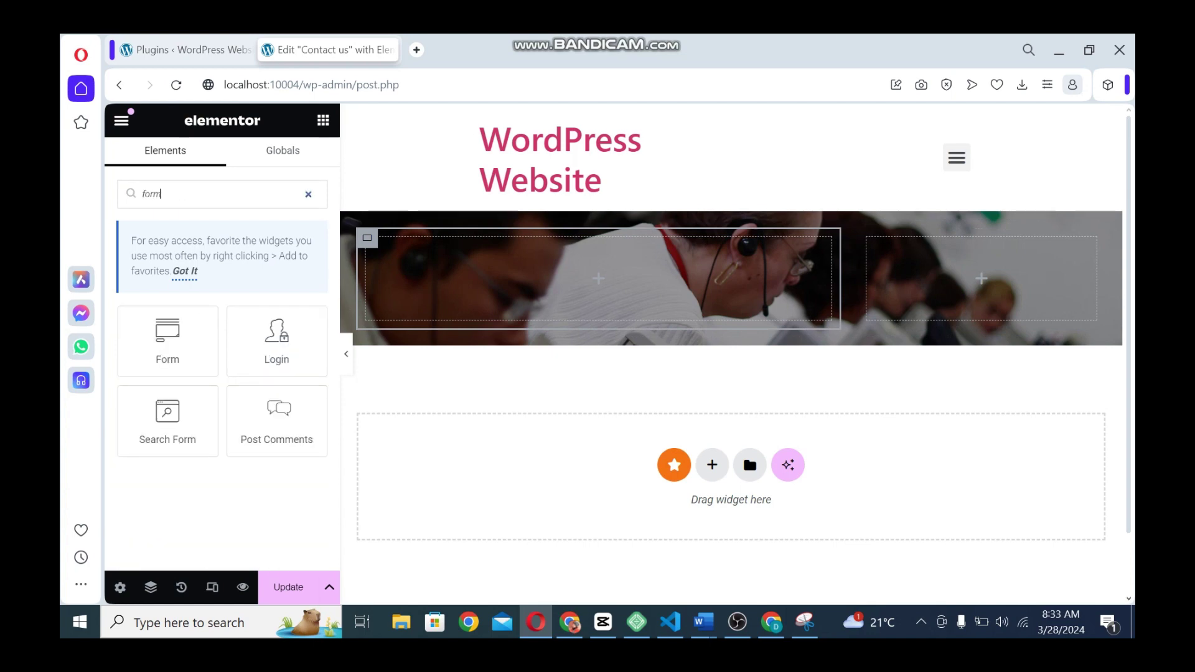
{"action": "left_click_drag", "start_coordinate": [168, 341], "coordinate": [560, 278]}
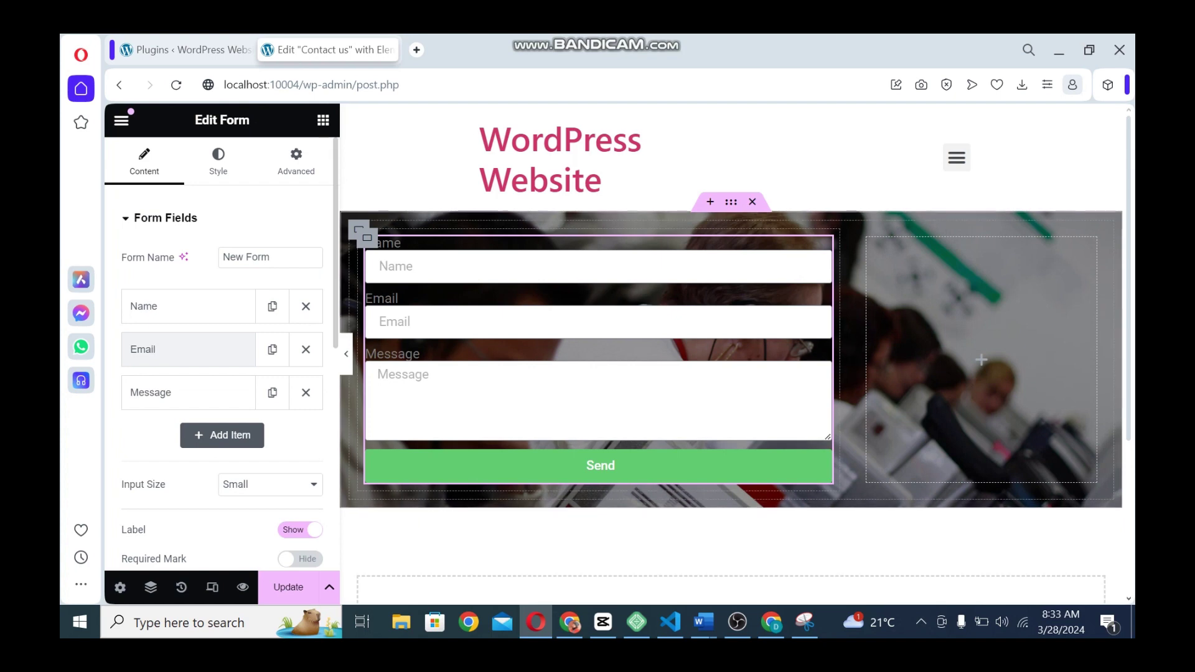
{"action": "left_click", "coordinate": [187, 306]}
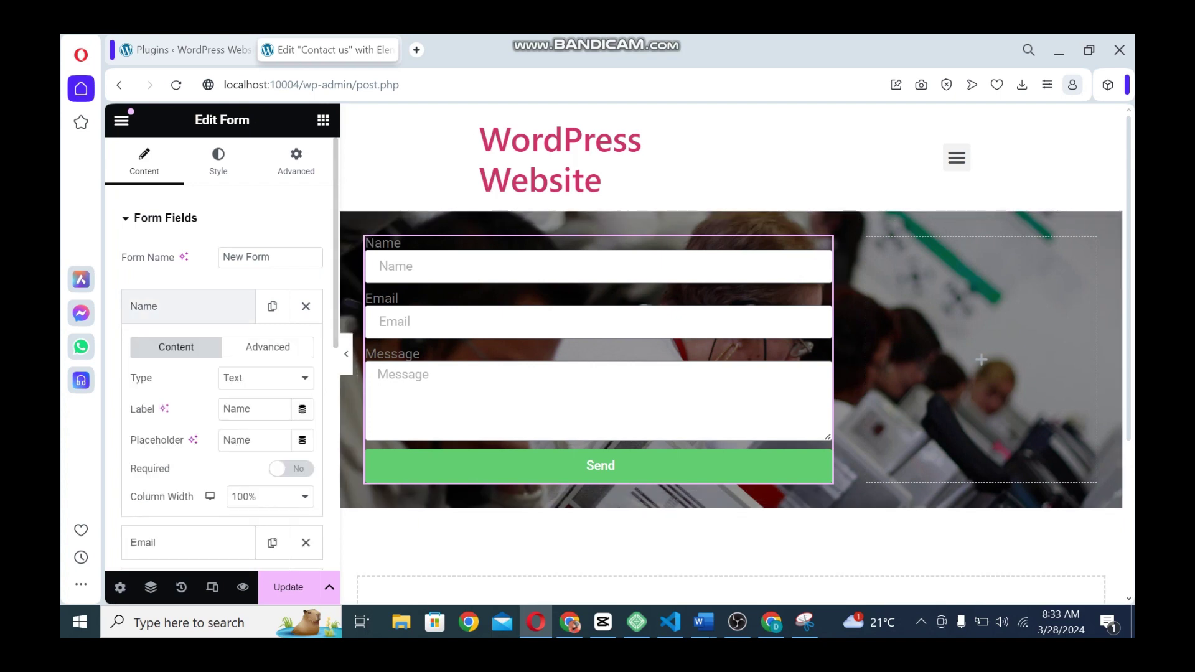
{"action": "left_click", "coordinate": [269, 496]}
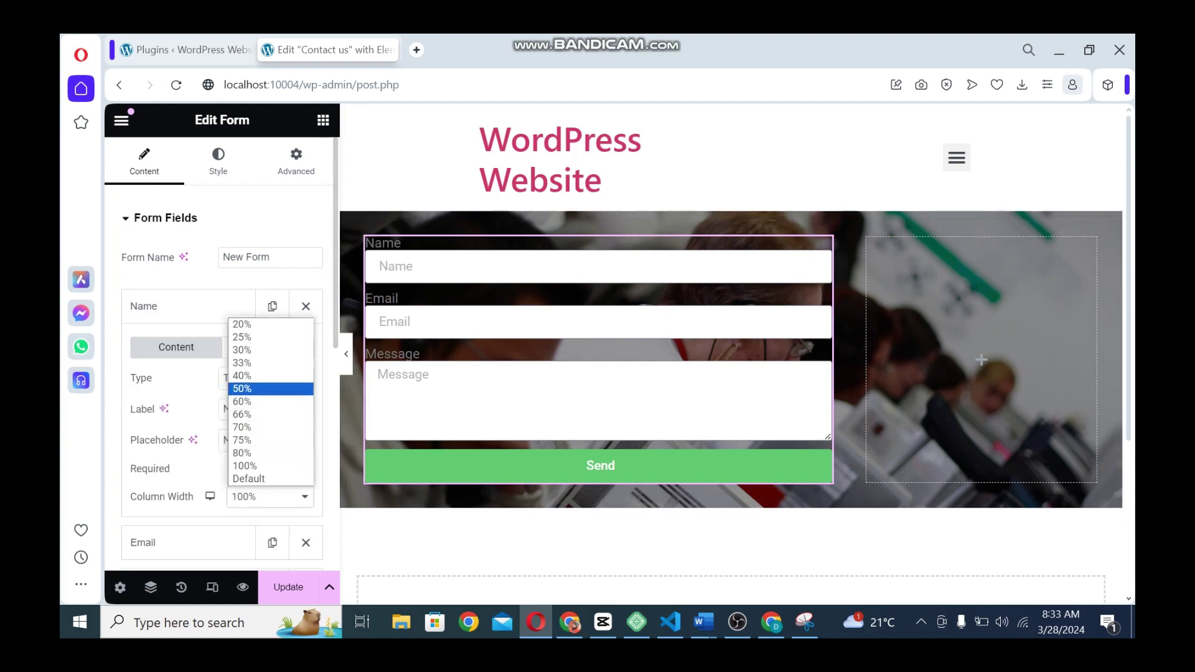
{"action": "left_click", "coordinate": [268, 389]}
{"action": "left_click", "coordinate": [187, 306]}
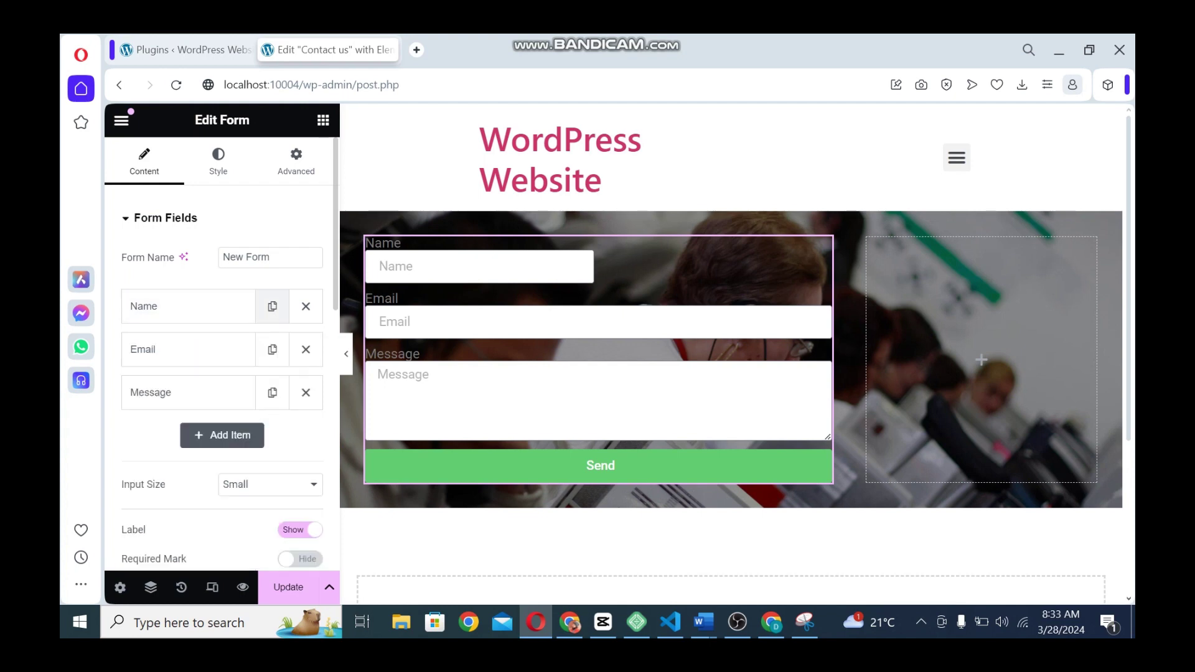
{"action": "left_click", "coordinate": [272, 306]}
{"action": "left_click", "coordinate": [187, 349]}
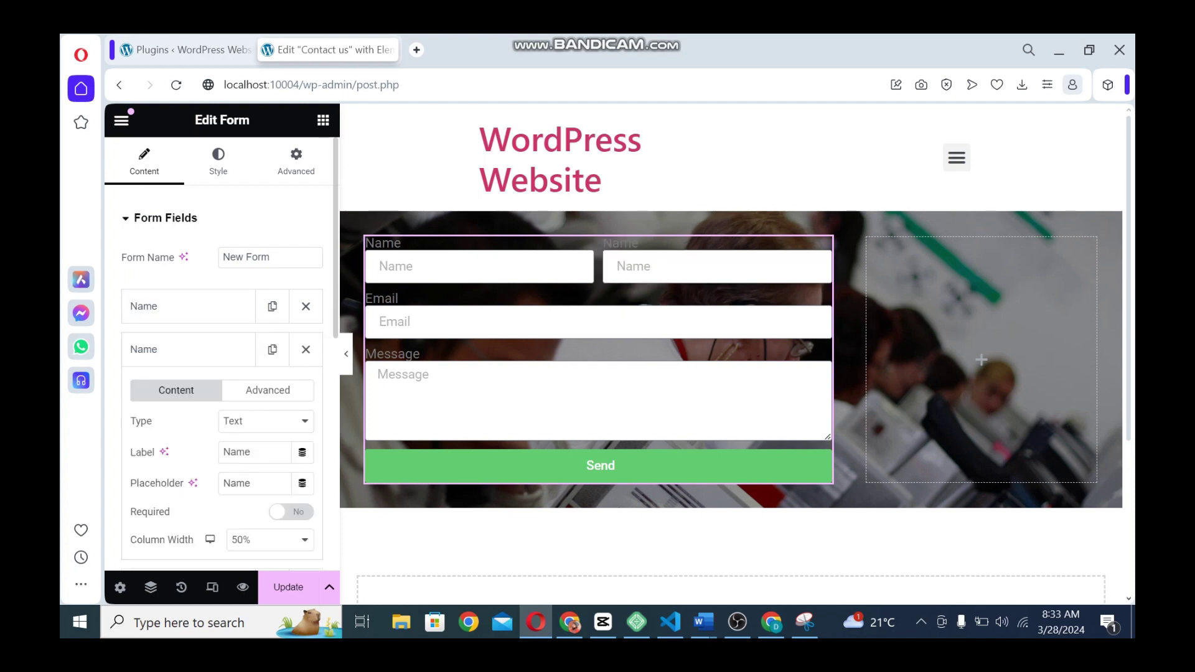
Clear the first name field's label and set its placeholder to 'First Name'
{"action": "left_click", "coordinate": [187, 307]}
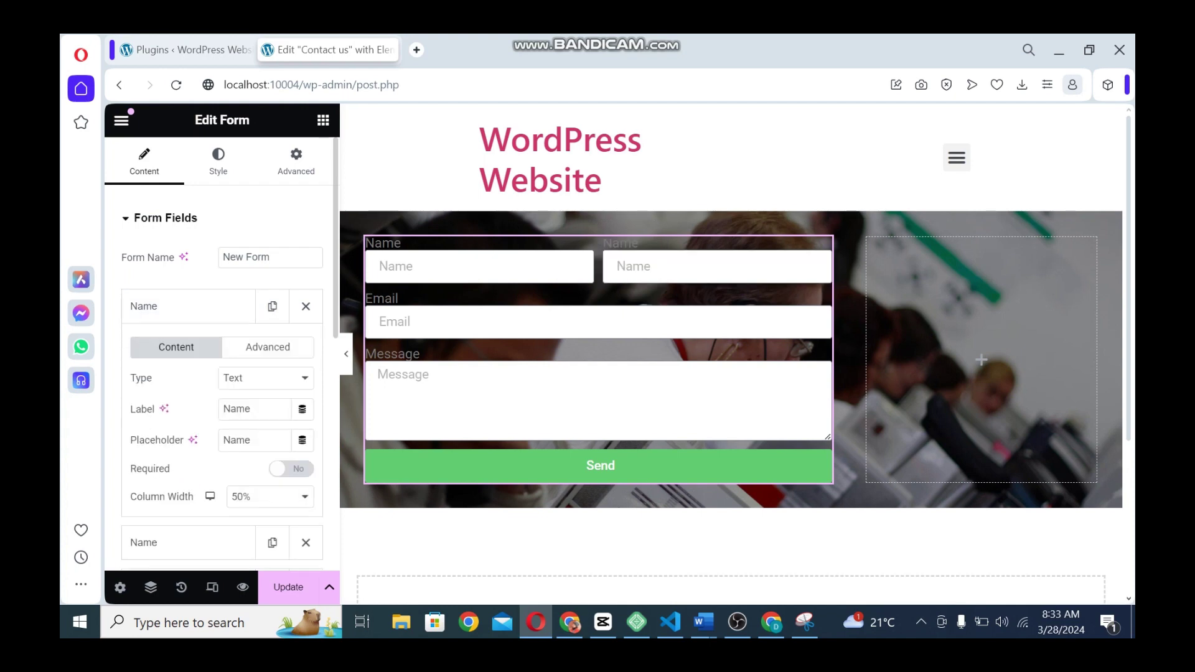
{"action": "double_click", "coordinate": [238, 408]}
{"action": "key", "text": "BackSpace"}
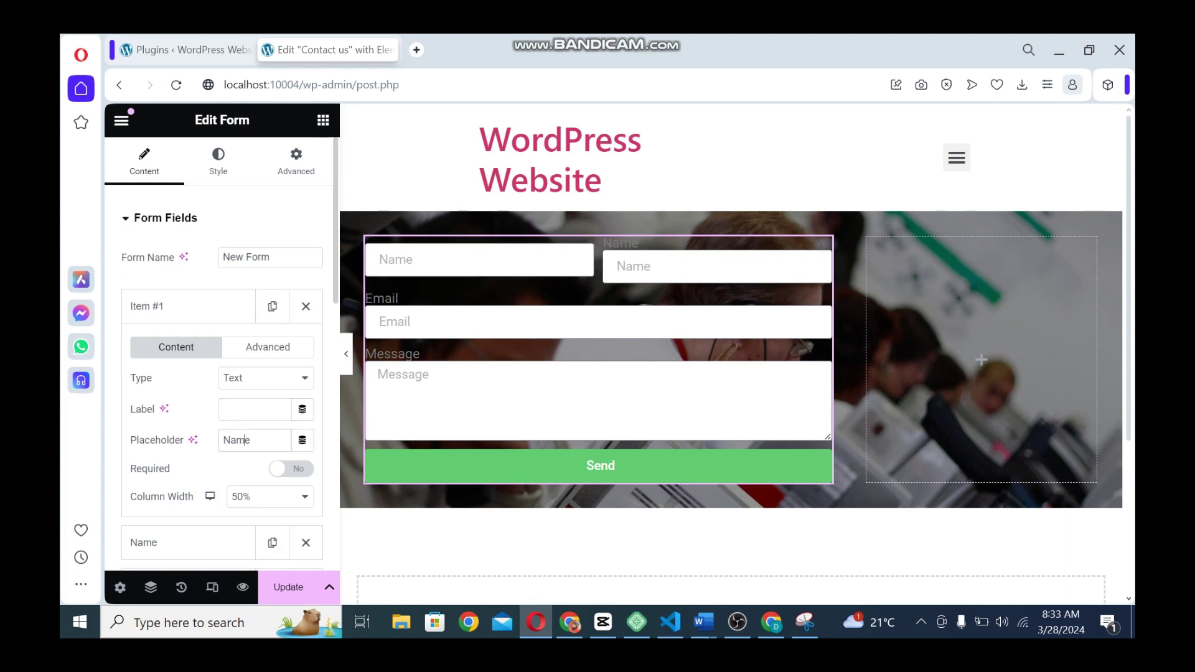
{"action": "double_click", "coordinate": [250, 440]}
{"action": "type", "text": "First Name"}
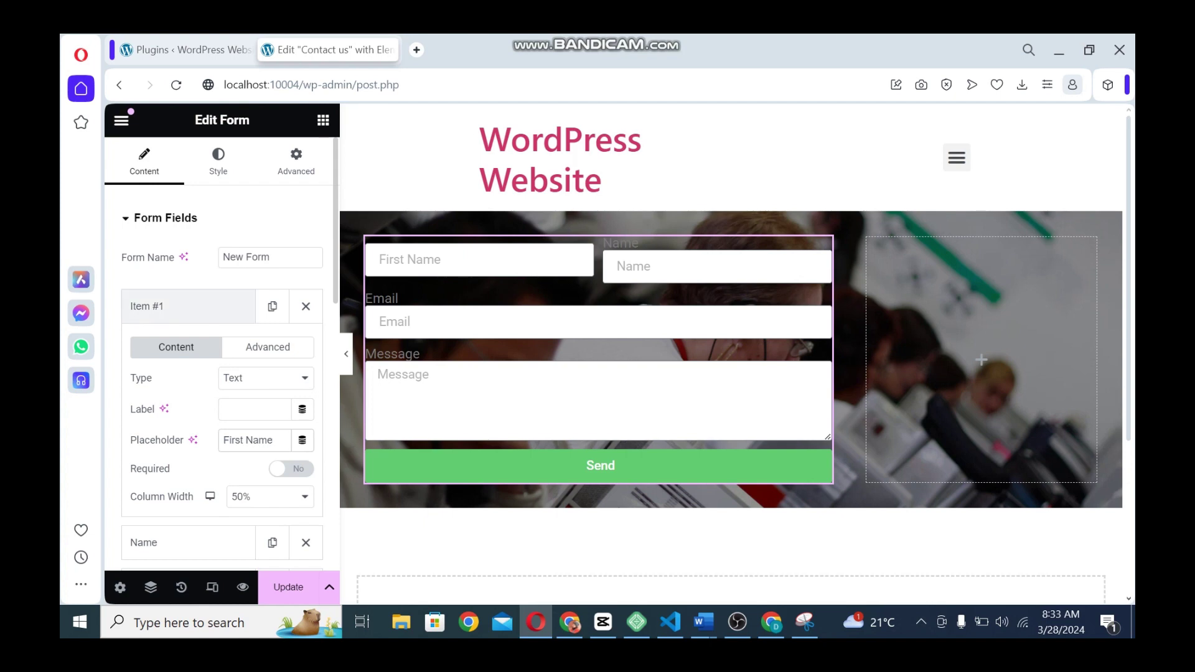
{"action": "left_click", "coordinate": [187, 306]}
Clear the second field's label, set placeholder 'Last Name', and make both name fields required
{"action": "left_click", "coordinate": [186, 349]}
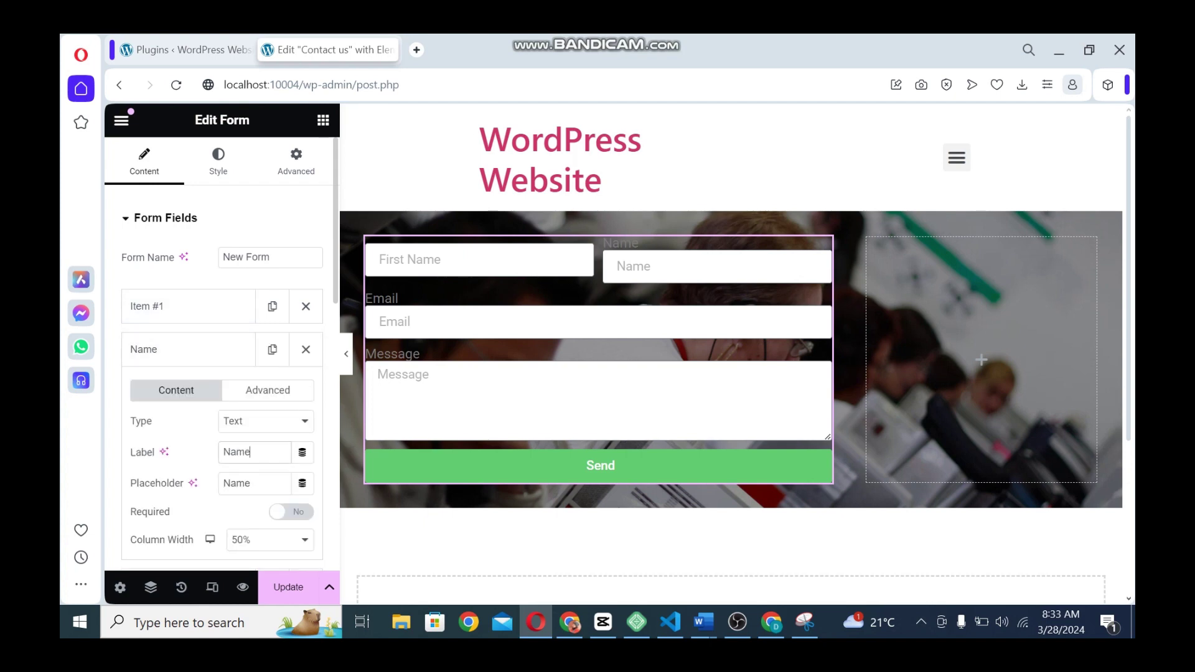
{"action": "key", "text": "ctrl+a"}
{"action": "key", "text": "BackSpace"}
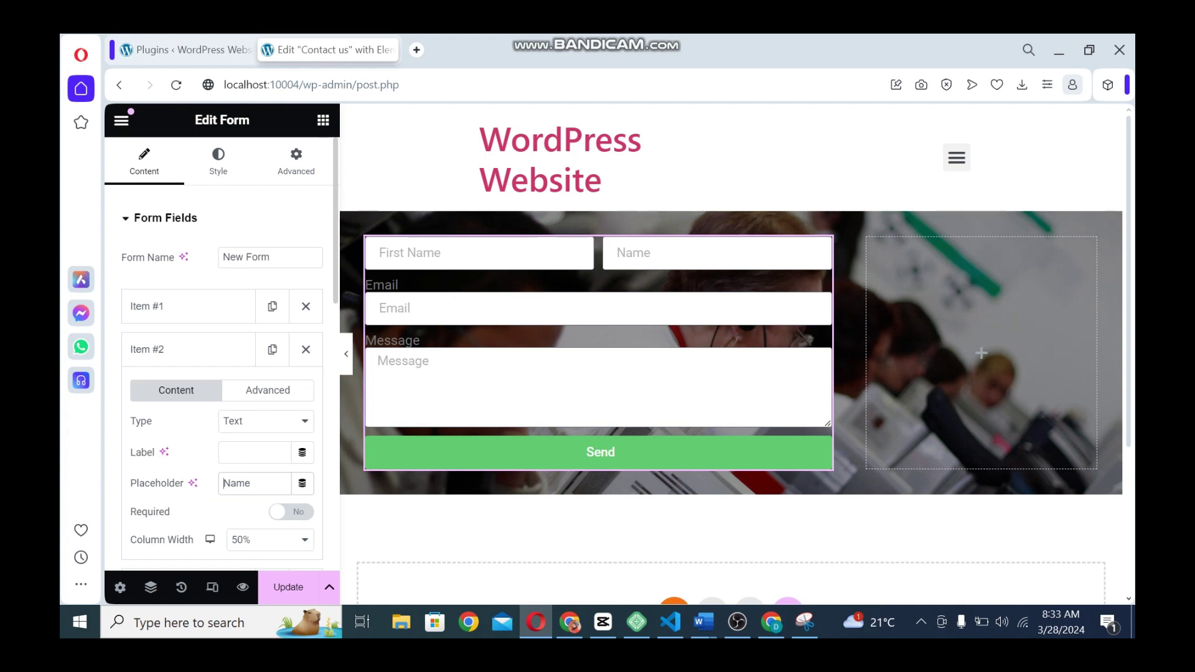
{"action": "type", "text": "Last"}
{"action": "left_click", "coordinate": [291, 512]}
{"action": "left_click", "coordinate": [188, 350]}
{"action": "left_click", "coordinate": [188, 306]}
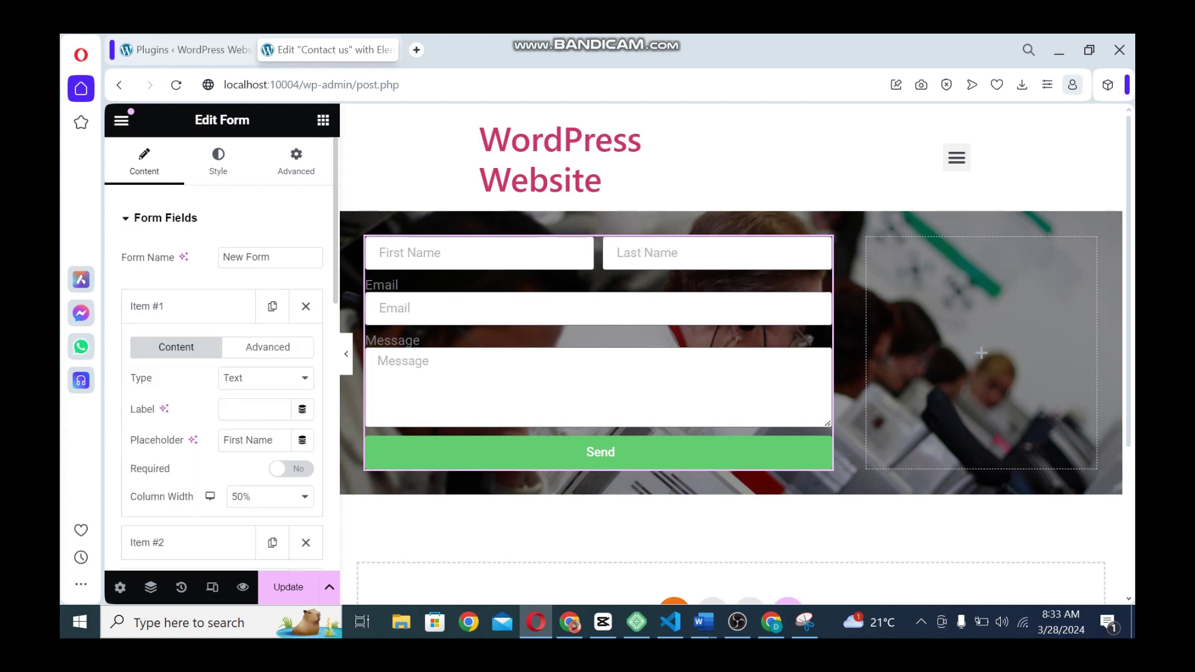
{"action": "left_click", "coordinate": [291, 468]}
{"action": "left_click", "coordinate": [188, 306]}
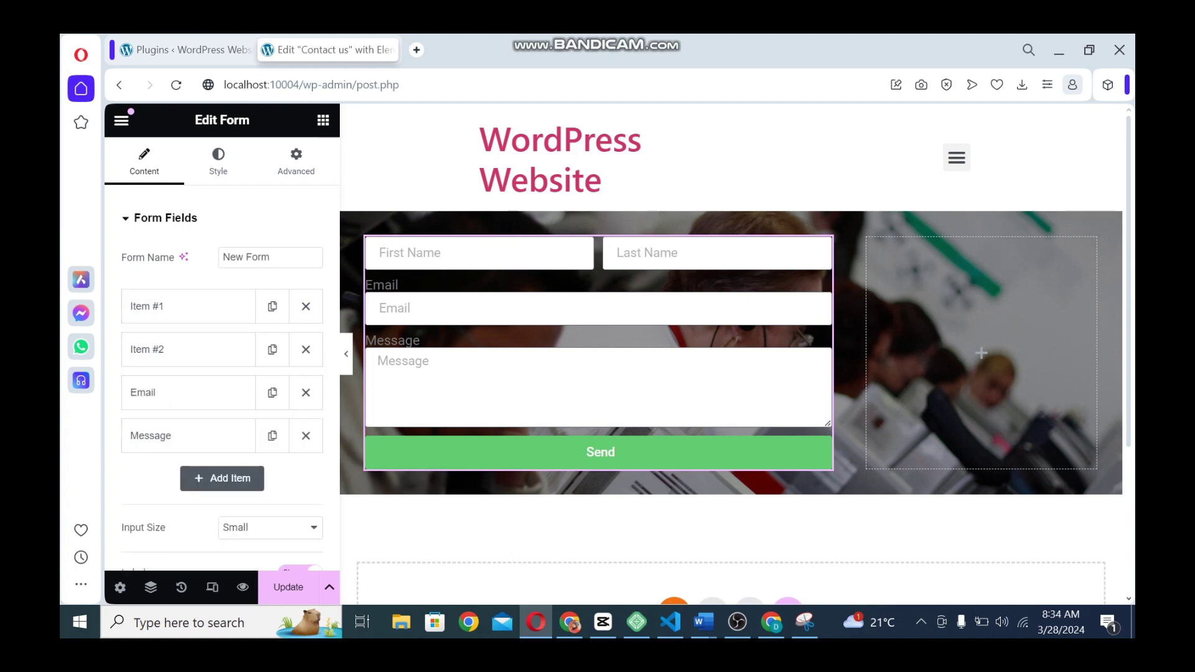
Remove the Email and Message labels and set the email placeholder to 'Email Address'
{"action": "left_click", "coordinate": [188, 392]}
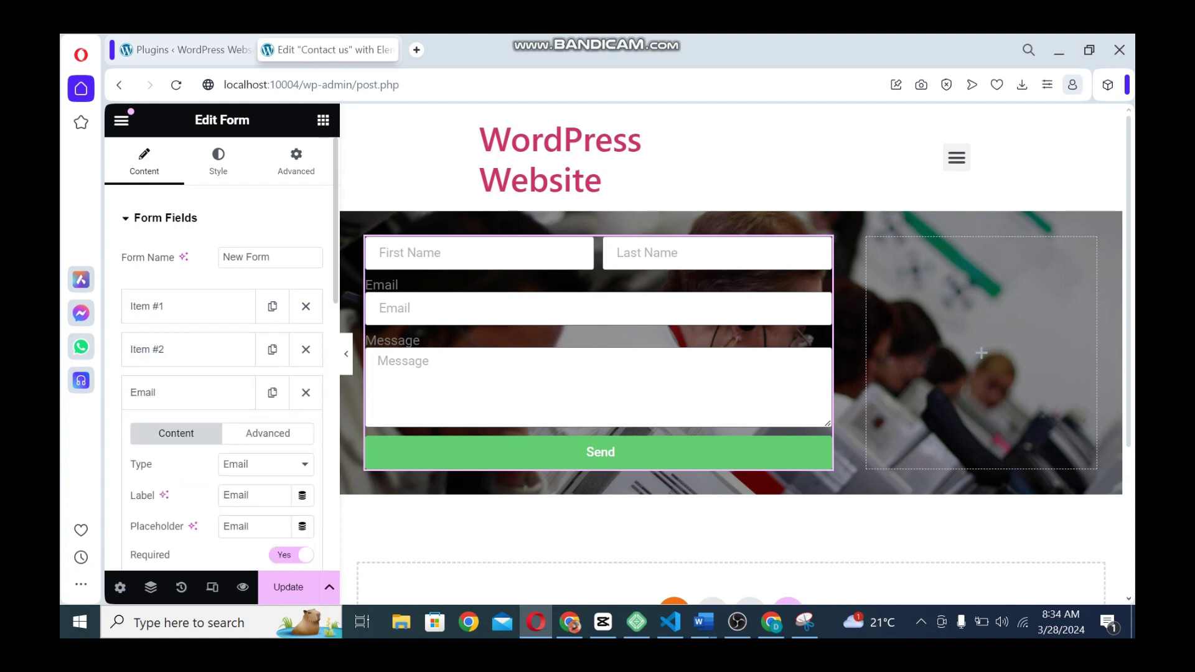
{"action": "double_click", "coordinate": [251, 495]}
{"action": "key", "text": "BackSpace"}
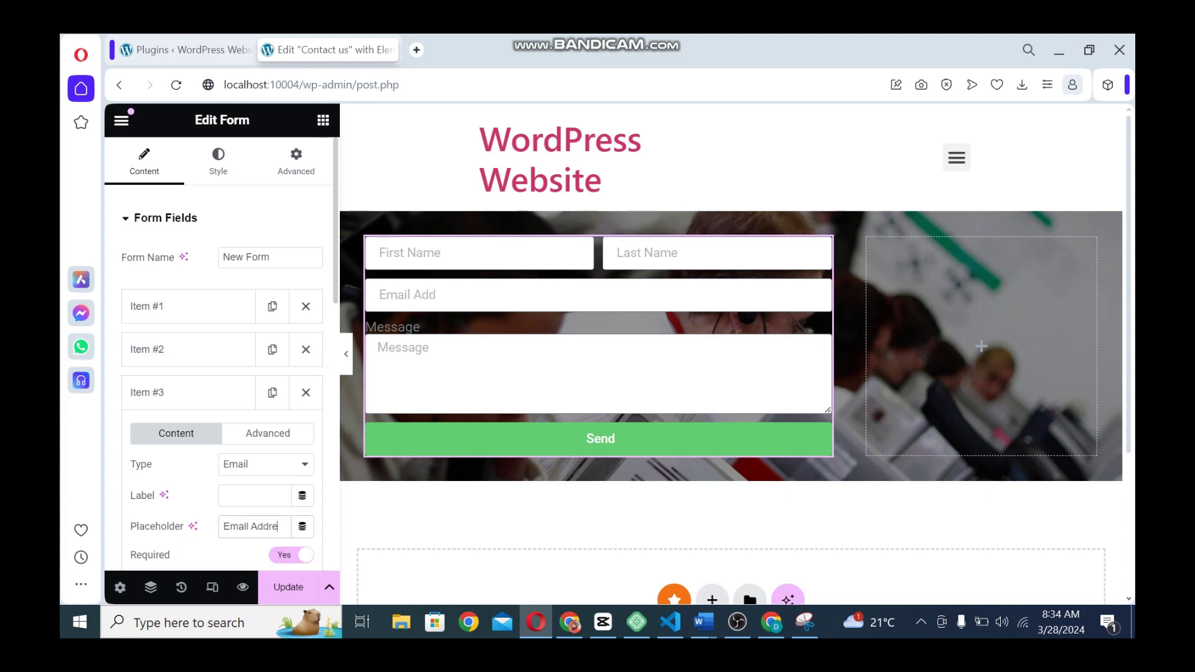
{"action": "type", "text": "ss"}
{"action": "left_click", "coordinate": [188, 392]}
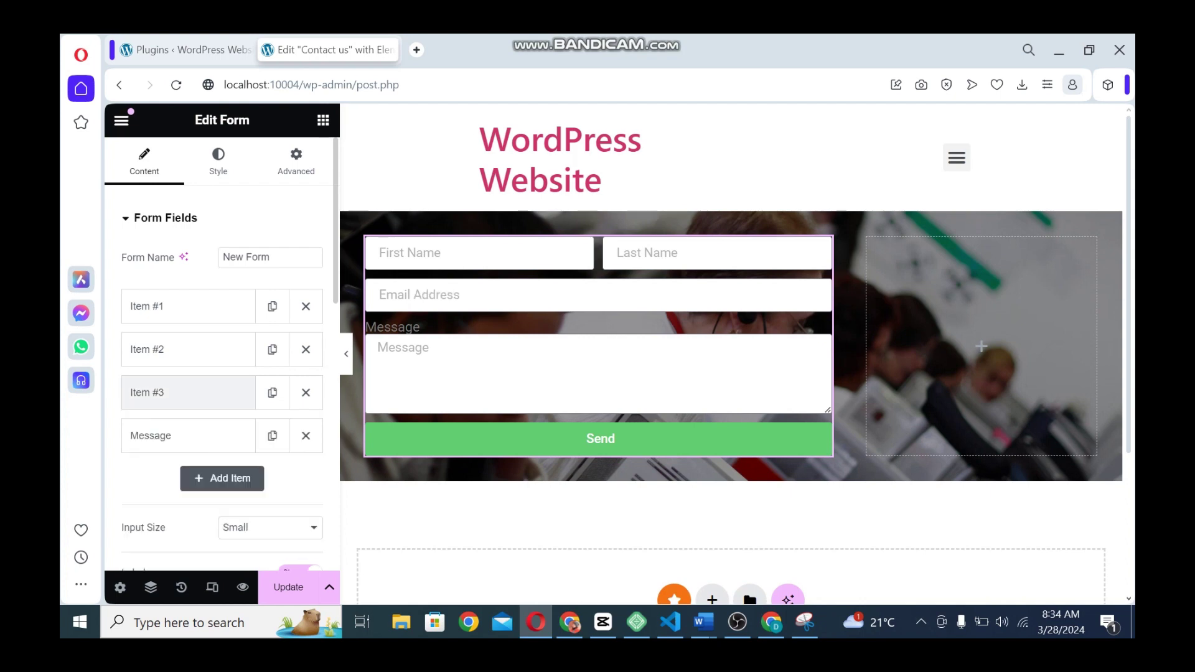
{"action": "left_click", "coordinate": [188, 435]}
{"action": "double_click", "coordinate": [243, 538]}
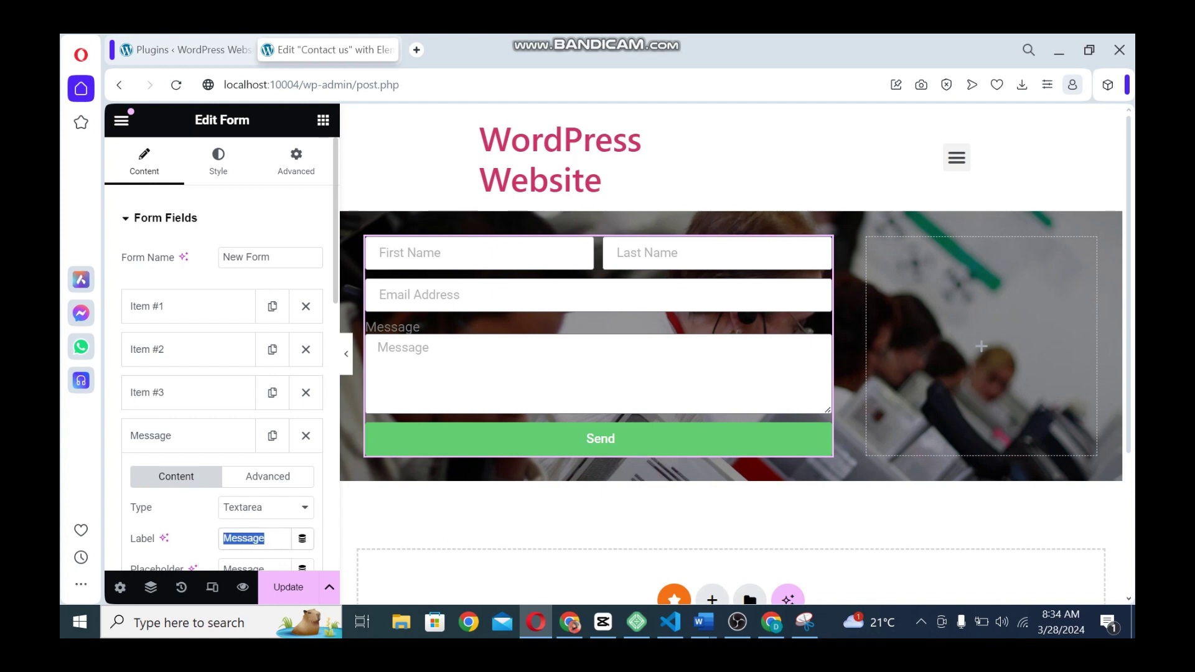
{"action": "key", "text": "BackSpace"}
{"action": "left_click", "coordinate": [188, 435]}
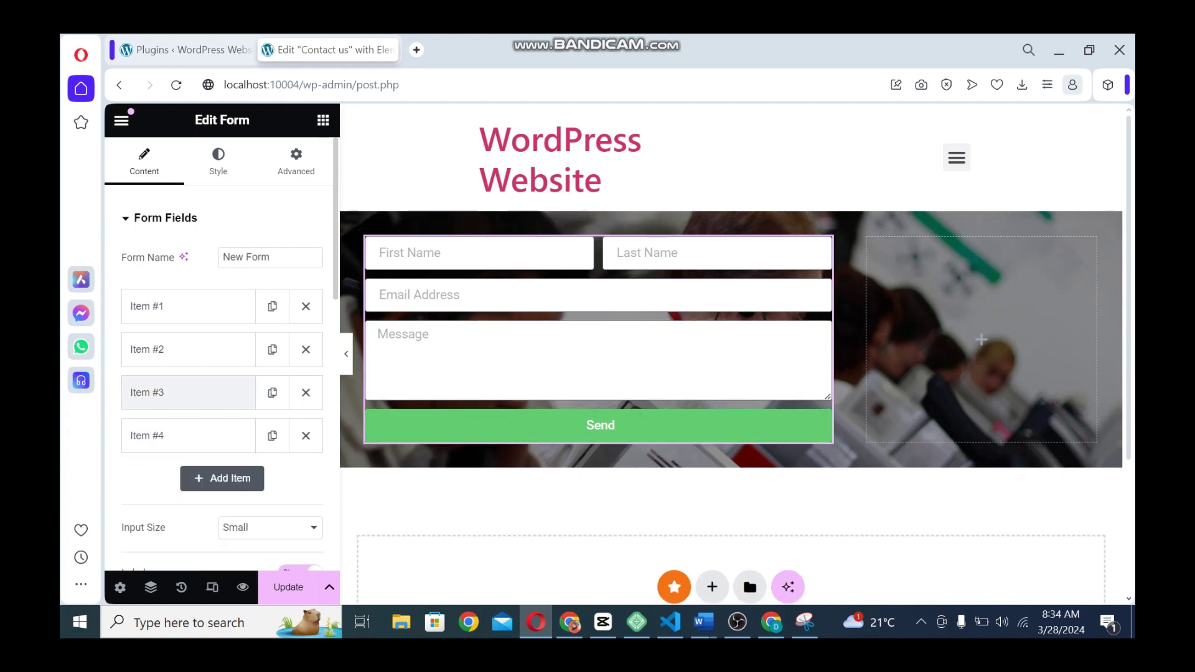
Duplicate the Email field and turn the copy into a Text field with placeholder 'Phone Number'
{"action": "left_click", "coordinate": [188, 392]}
{"action": "left_click", "coordinate": [187, 392]}
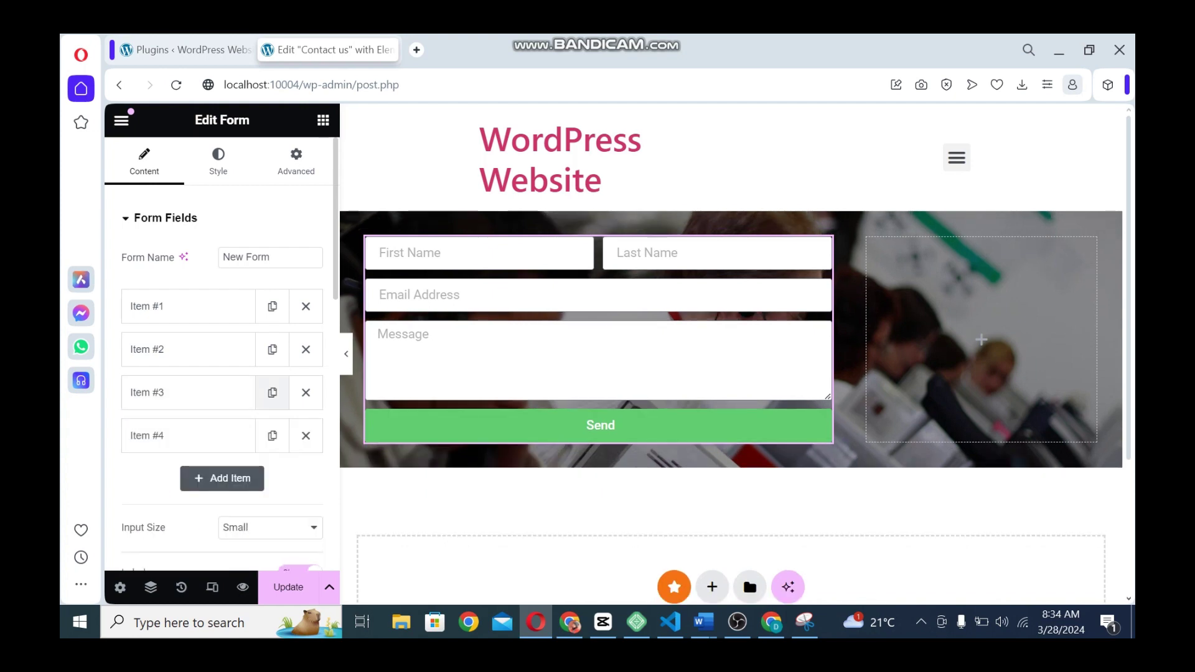
{"action": "left_click", "coordinate": [272, 392]}
{"action": "left_click", "coordinate": [187, 435]}
{"action": "left_click", "coordinate": [261, 508]}
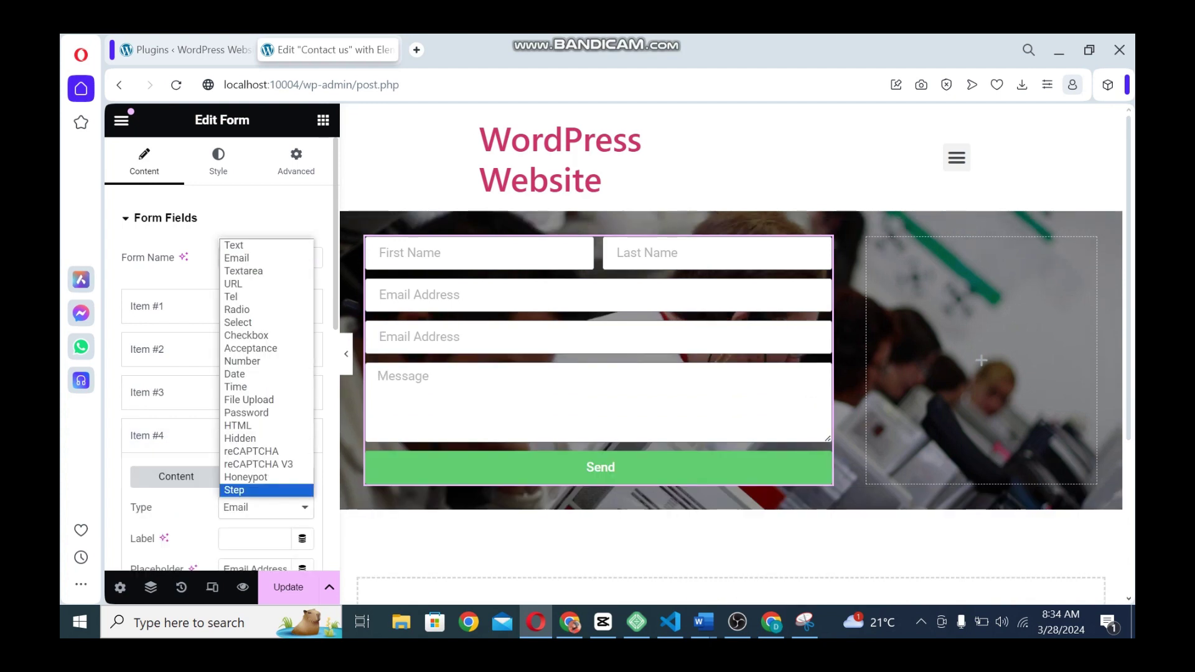
{"action": "left_click", "coordinate": [248, 245]}
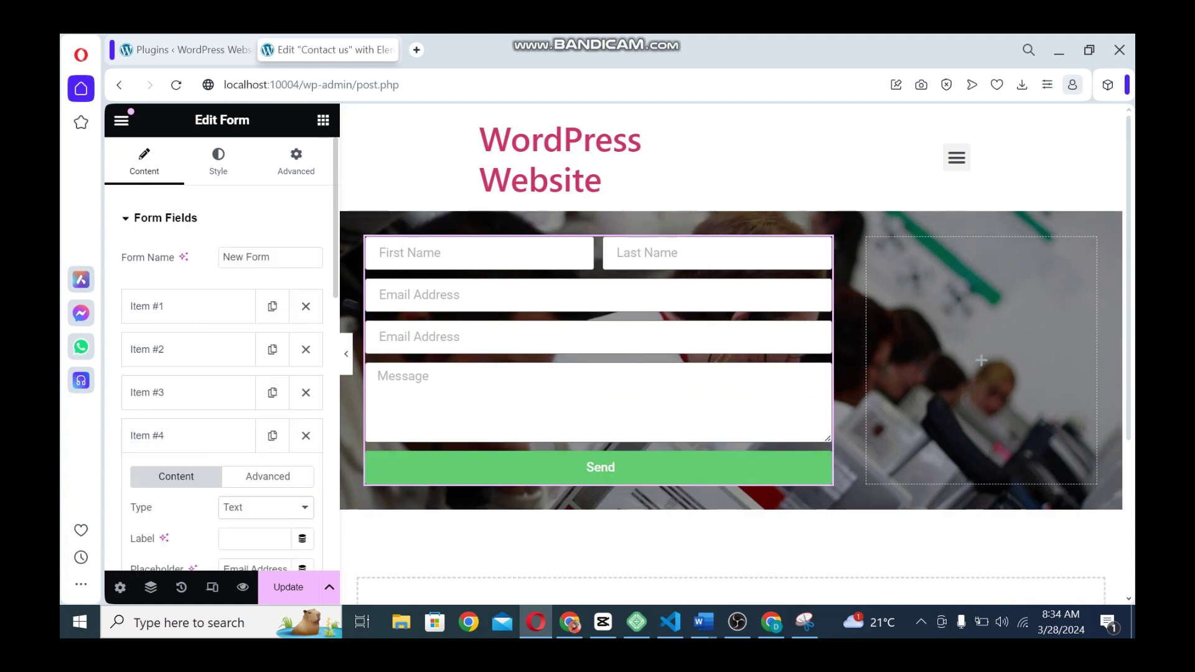
{"action": "triple_click", "coordinate": [255, 568]}
{"action": "type", "text": "S"}
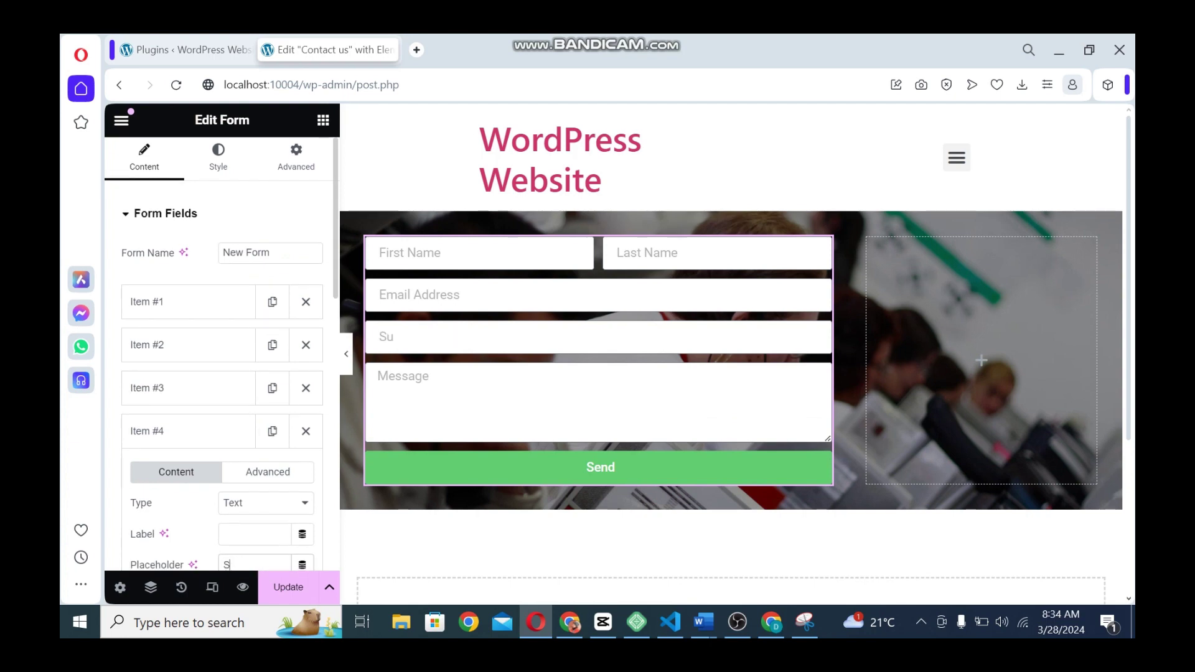
{"action": "key", "text": "BackSpace"}
{"action": "type", "text": "Phone"}
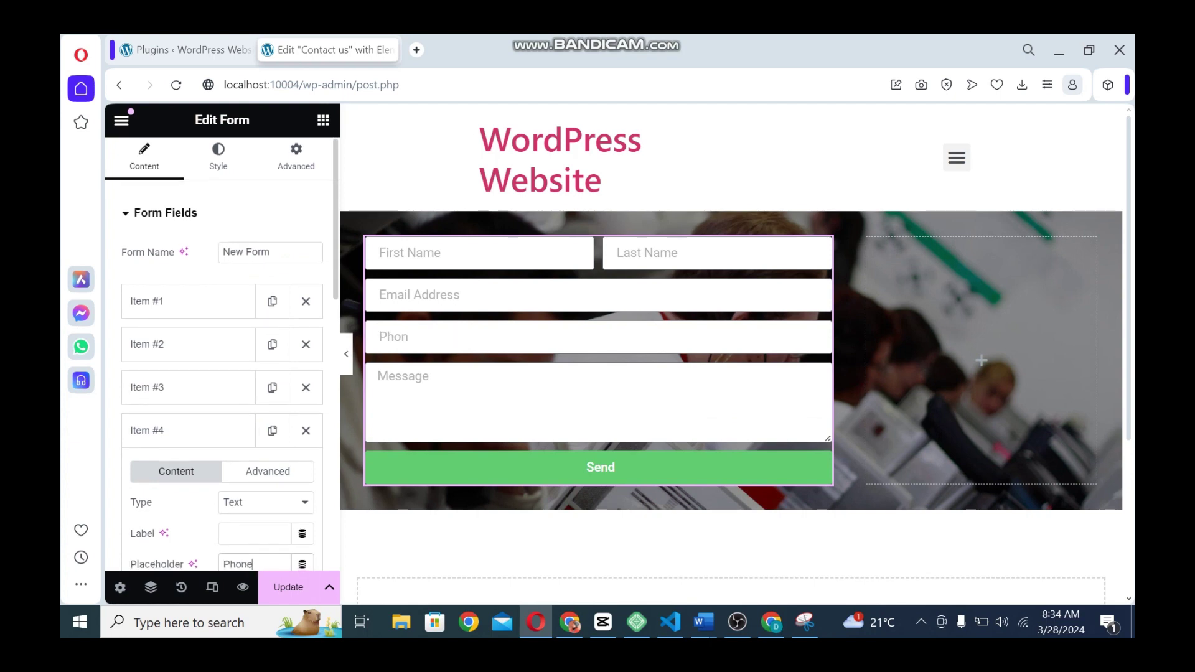
{"action": "type", "text": " Number"}
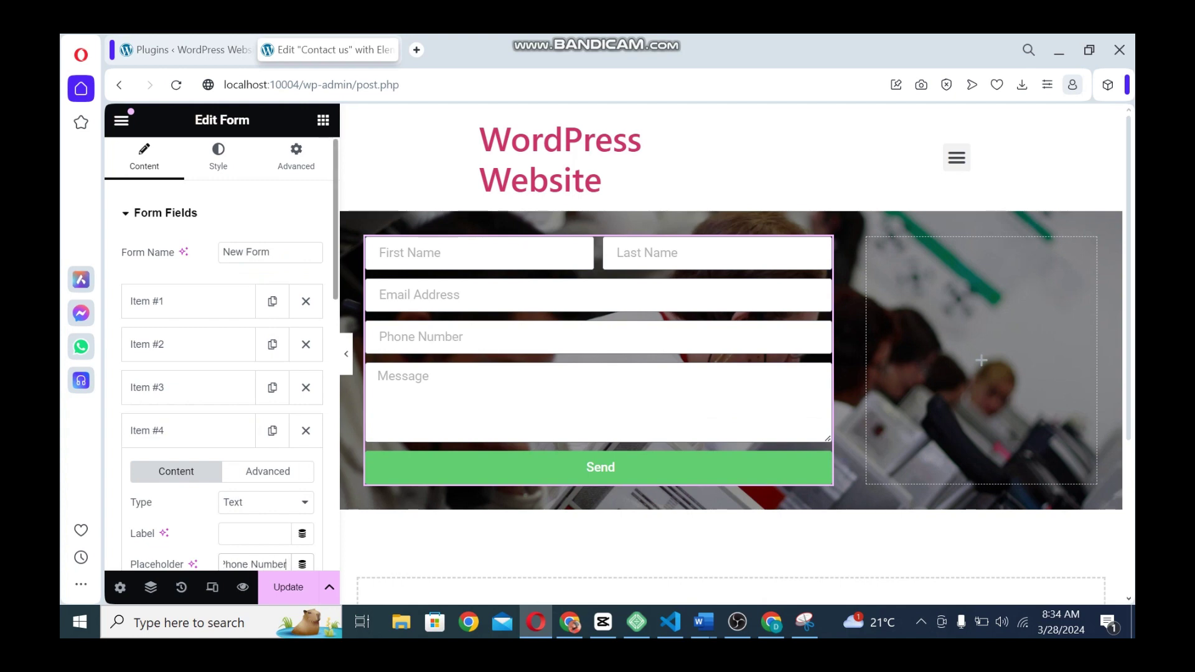
Set both the Phone Number and Email Address fields to 50% column width
{"action": "scroll", "coordinate": [222, 348], "scroll_direction": "down", "scroll_amount": 3}
{"action": "left_click", "coordinate": [269, 397]}
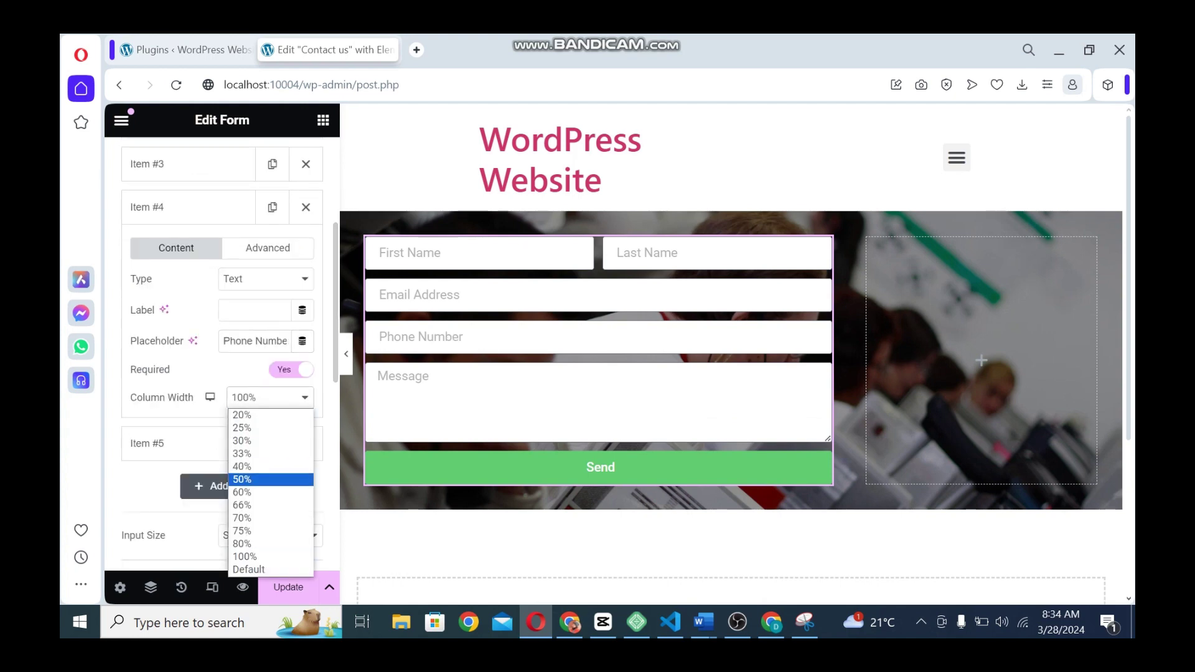
{"action": "left_click", "coordinate": [242, 480]}
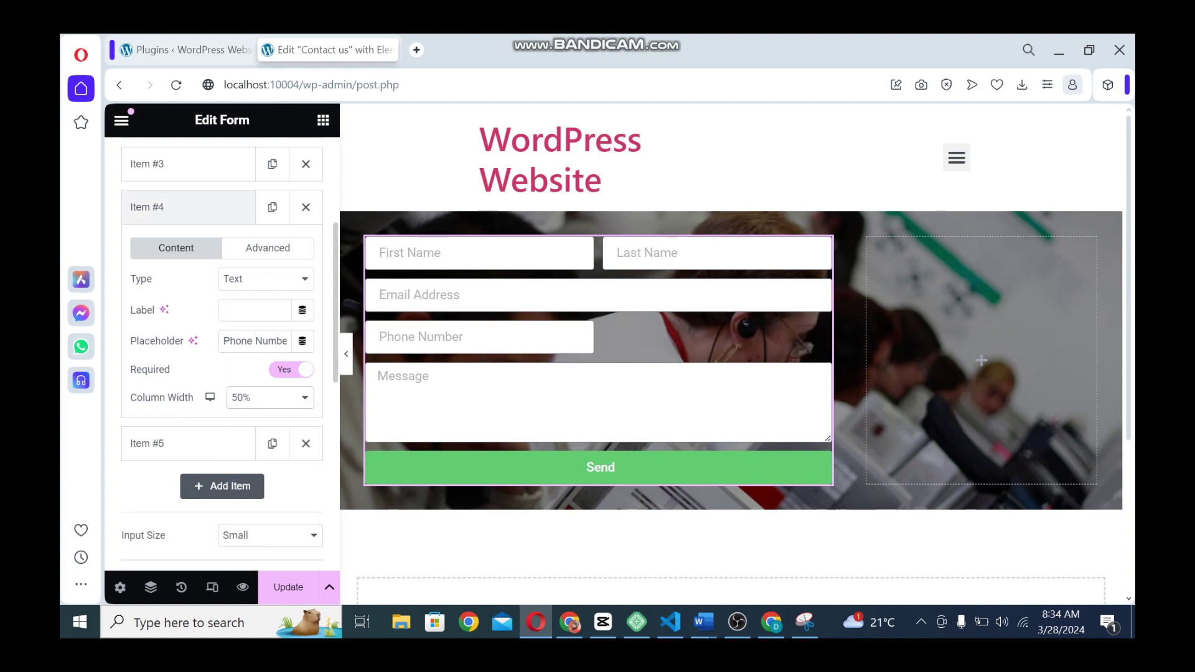
{"action": "left_click", "coordinate": [147, 163]}
{"action": "left_click", "coordinate": [269, 354]}
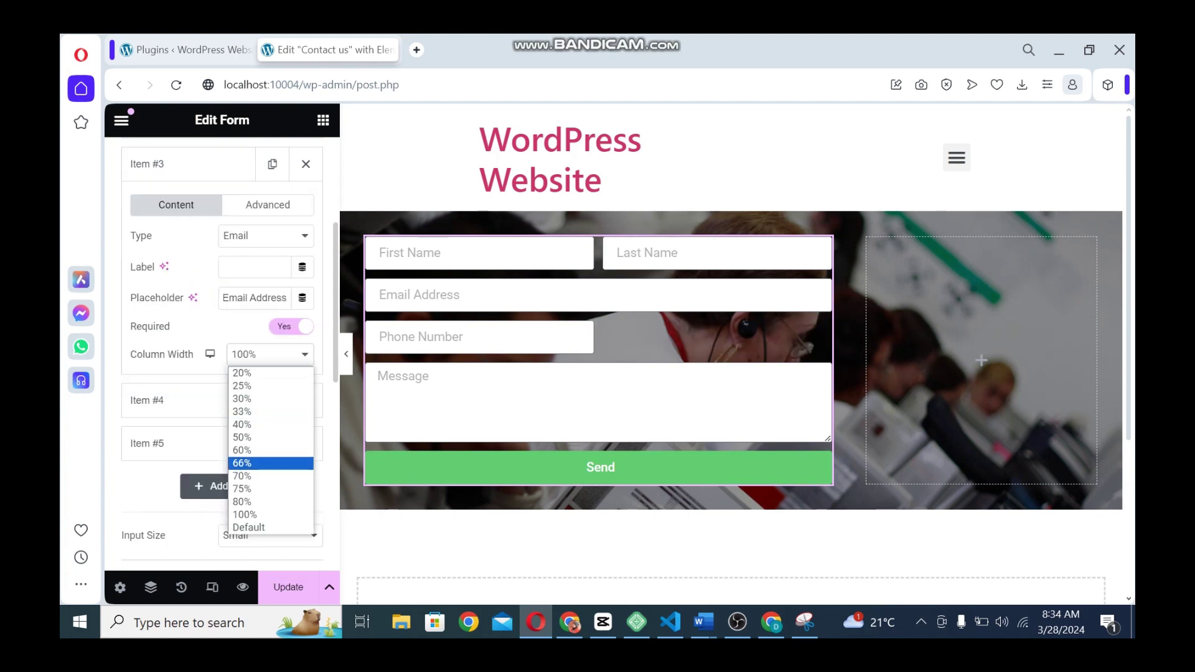
{"action": "left_click", "coordinate": [270, 437]}
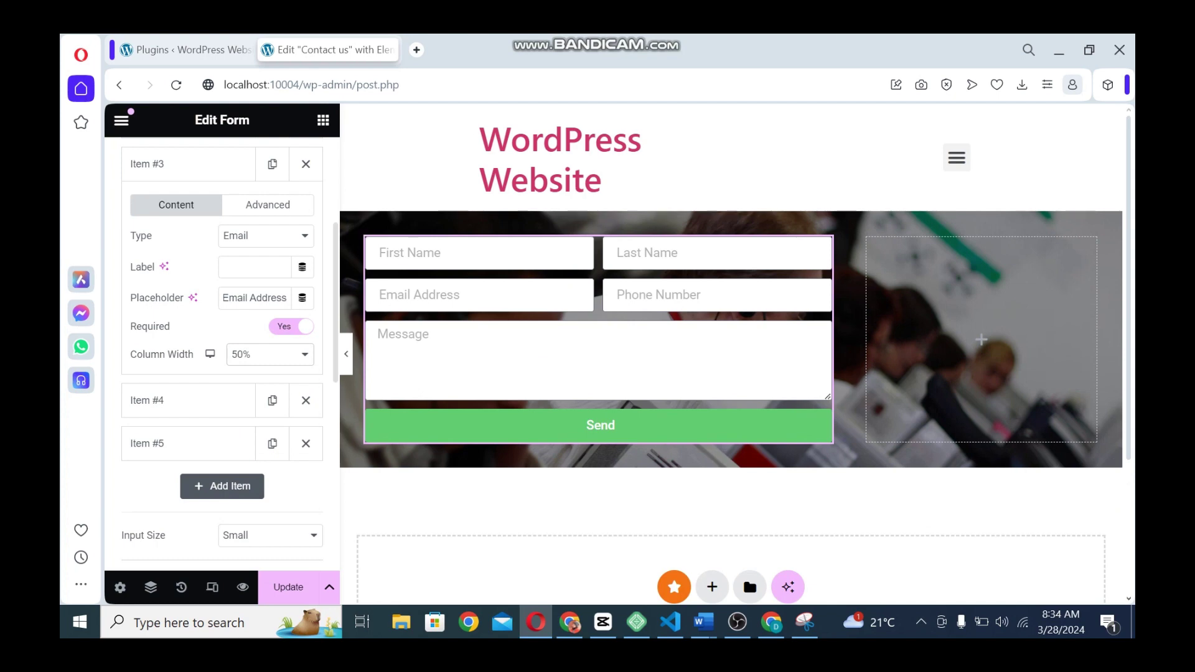
{"action": "scroll", "coordinate": [222, 353], "scroll_direction": "up", "scroll_amount": 3}
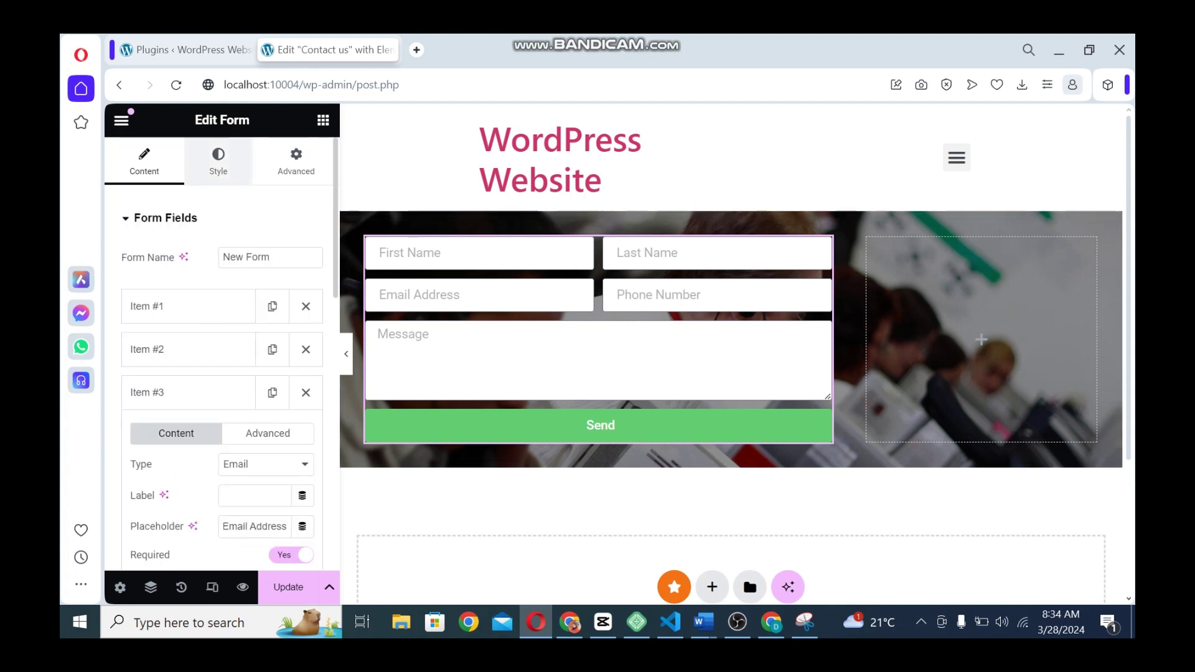
In the form's Style tab, set both the columns gap and rows gap to 15
{"action": "left_click", "coordinate": [218, 161]}
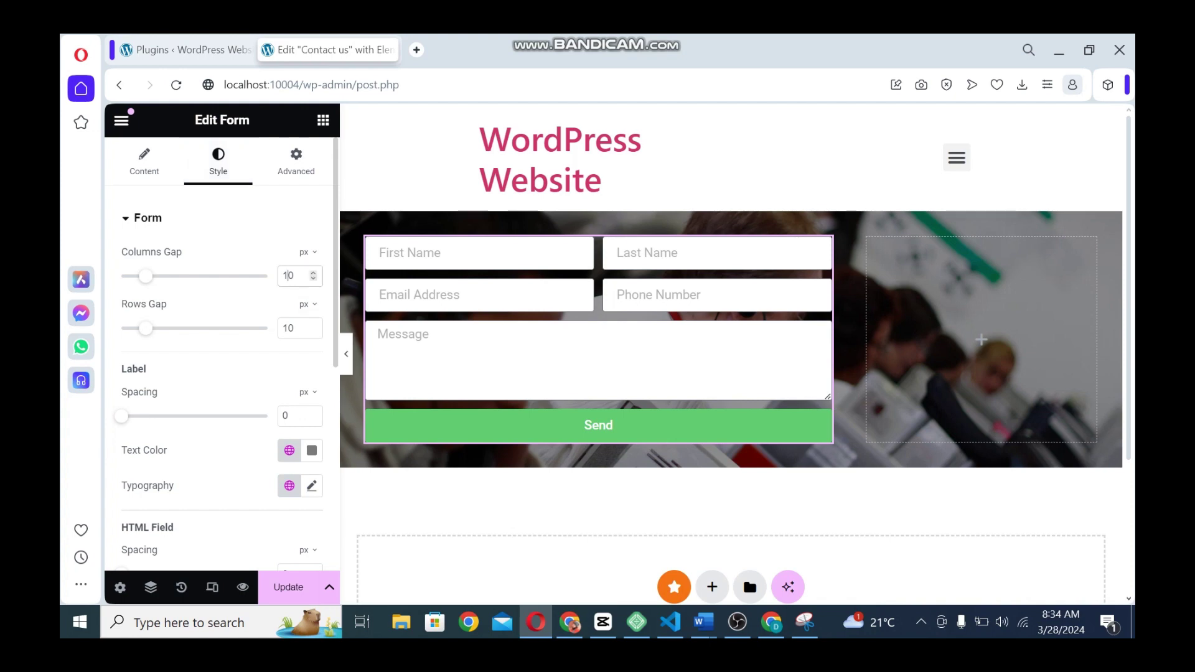
{"action": "type", "text": "2"}
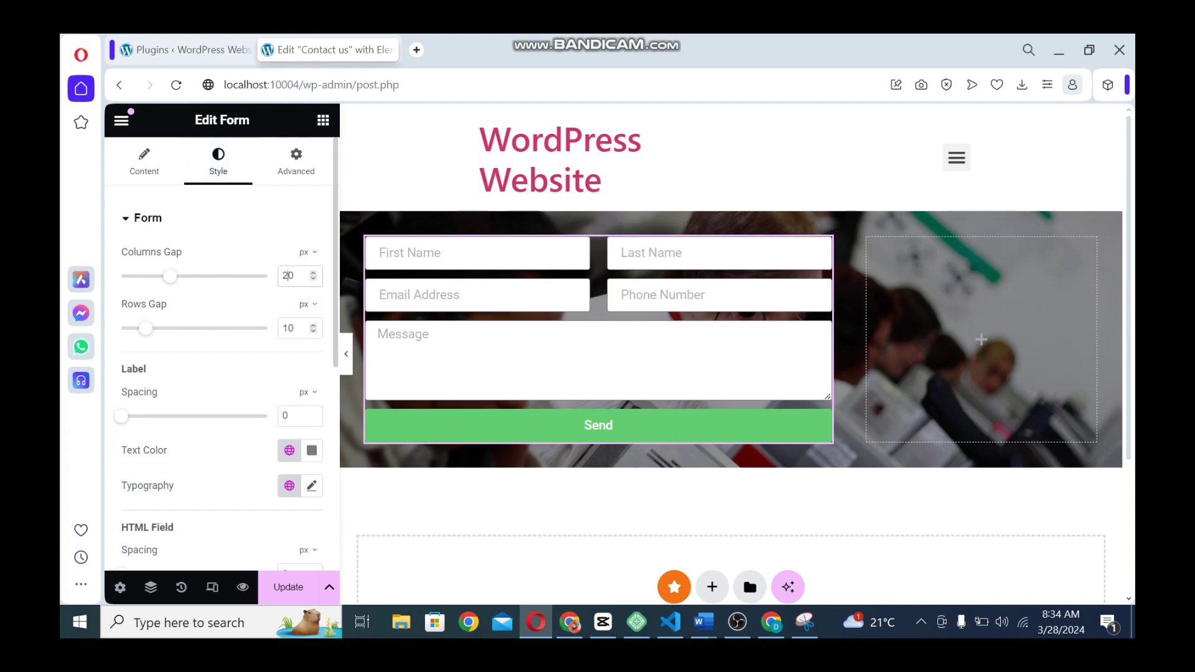
{"action": "double_click", "coordinate": [288, 328]}
{"action": "type", "text": "15"}
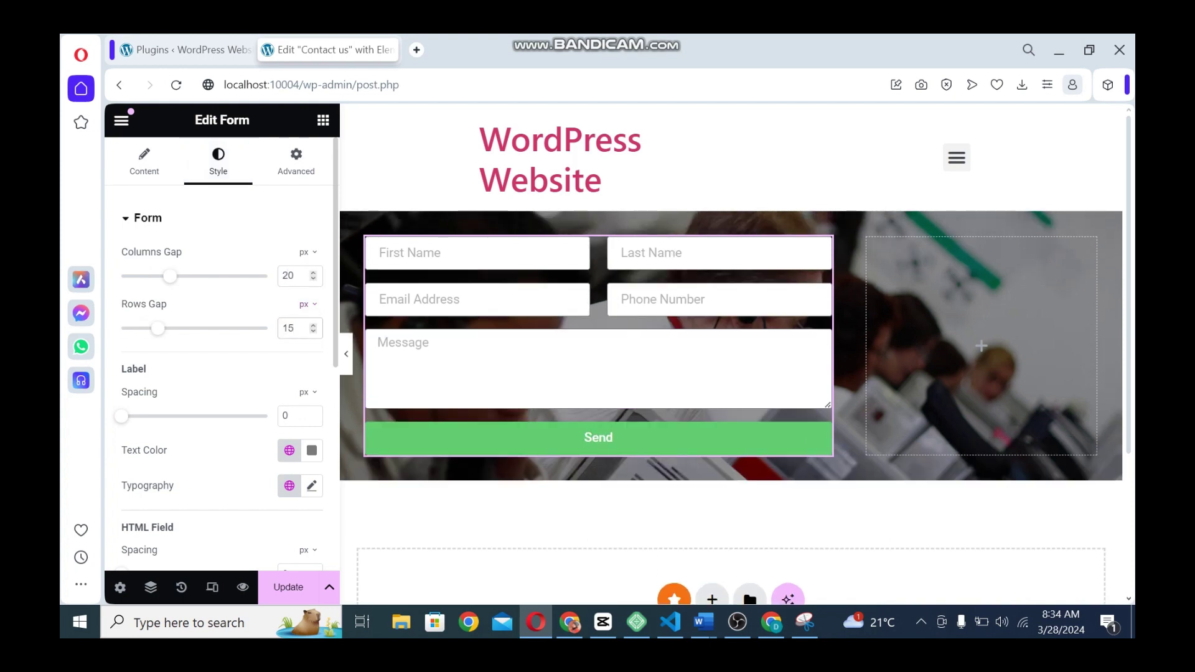
{"action": "double_click", "coordinate": [288, 276]}
{"action": "type", "text": "15"}
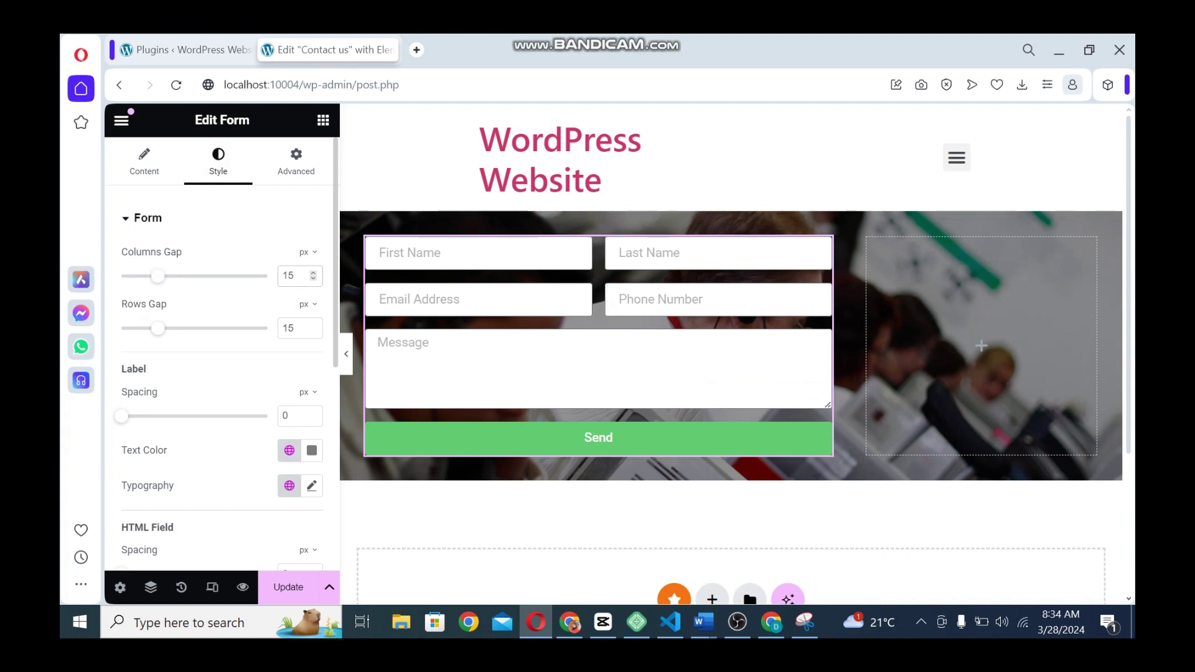
Set the form's label text colour to black
{"action": "left_click", "coordinate": [312, 450]}
{"action": "left_click_drag", "start_coordinate": [265, 257], "coordinate": [215, 360]}
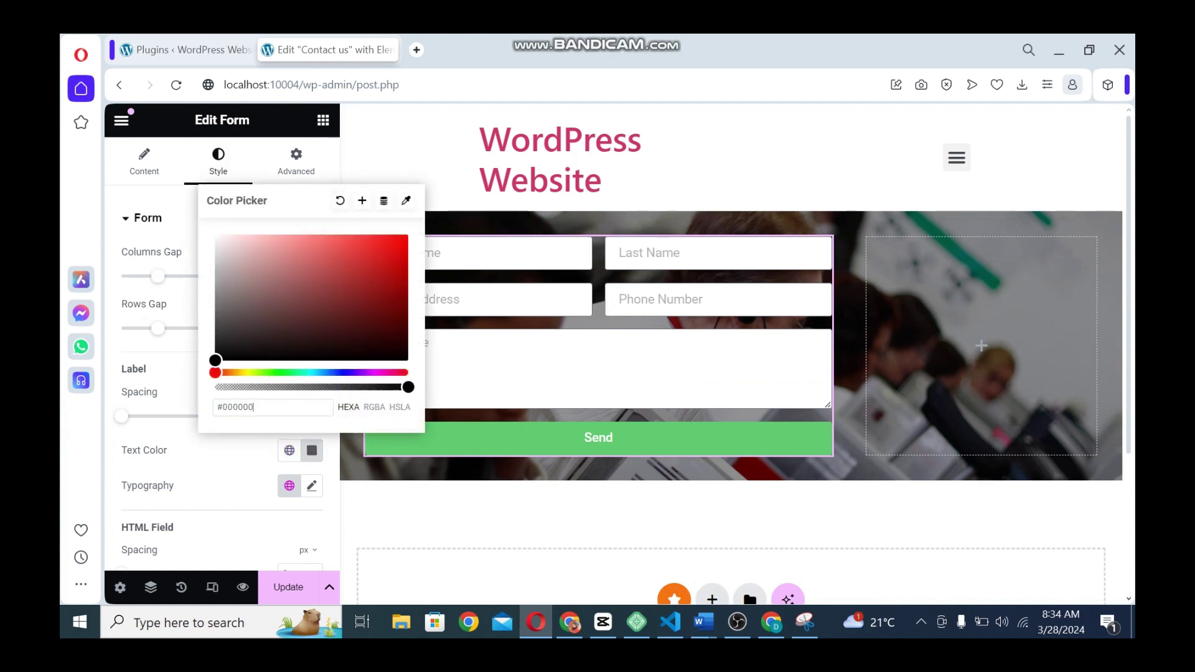
{"action": "left_click", "coordinate": [174, 370]}
{"action": "scroll", "coordinate": [217, 349], "scroll_direction": "down", "scroll_amount": 5}
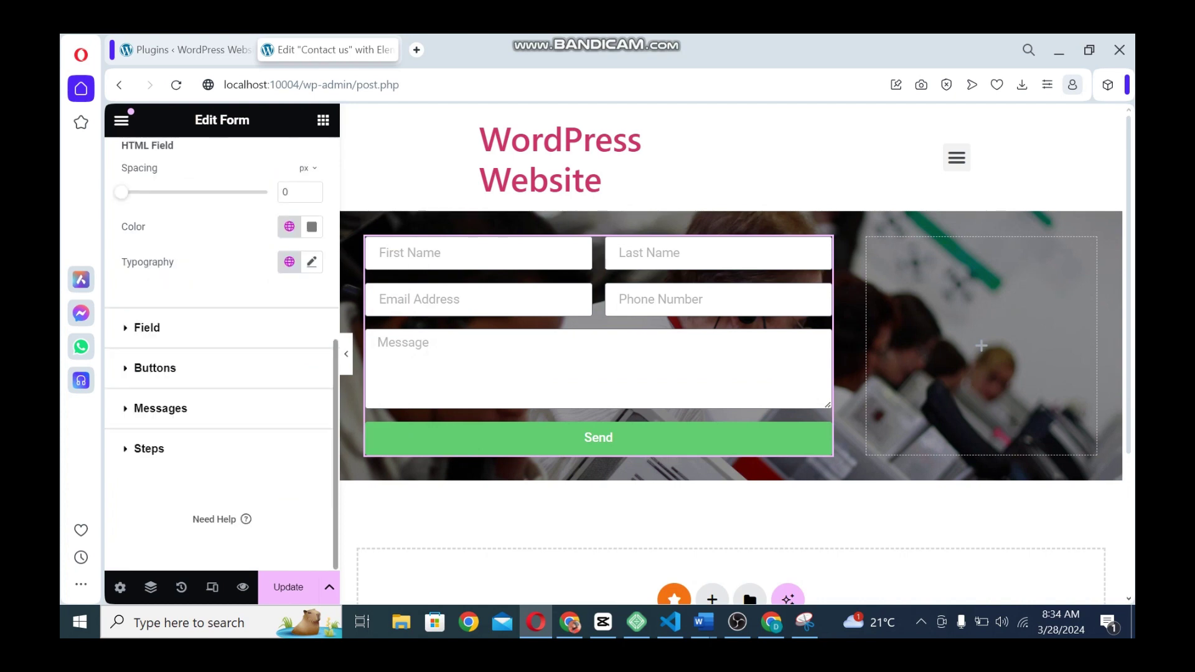
Set the field text colour to black and adjust the field typography
{"action": "left_click", "coordinate": [147, 328]}
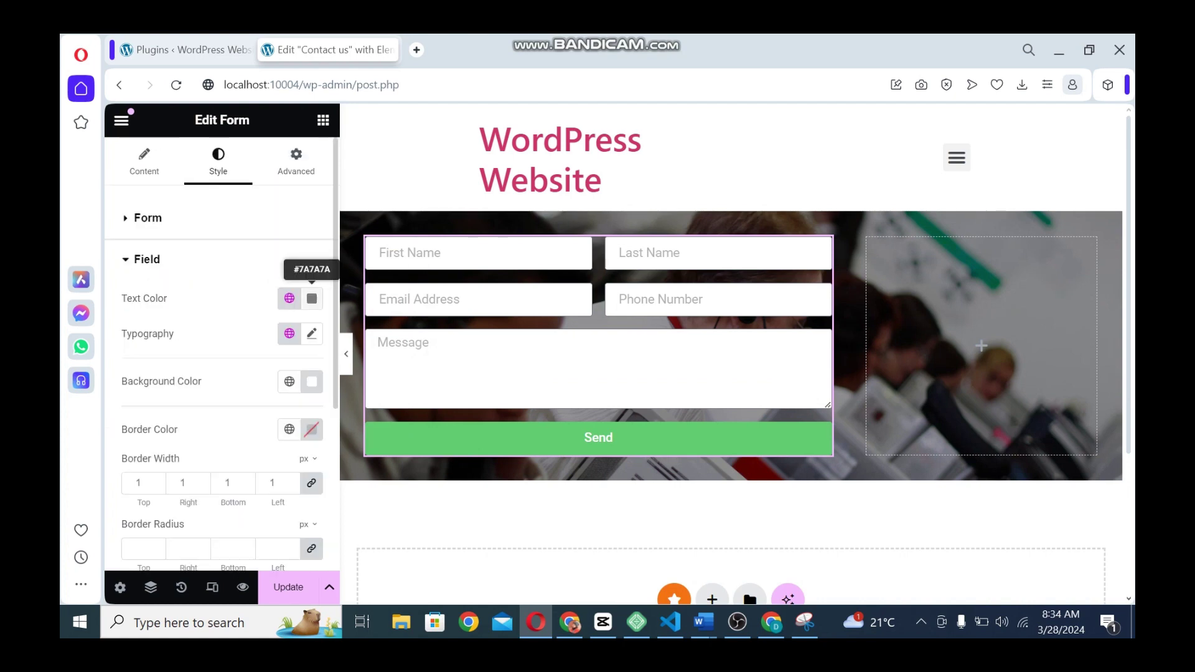
{"action": "left_click", "coordinate": [312, 299]}
{"action": "left_click", "coordinate": [279, 430]}
{"action": "left_click_drag", "start_coordinate": [278, 431], "coordinate": [215, 492]}
{"action": "left_click", "coordinate": [171, 361]}
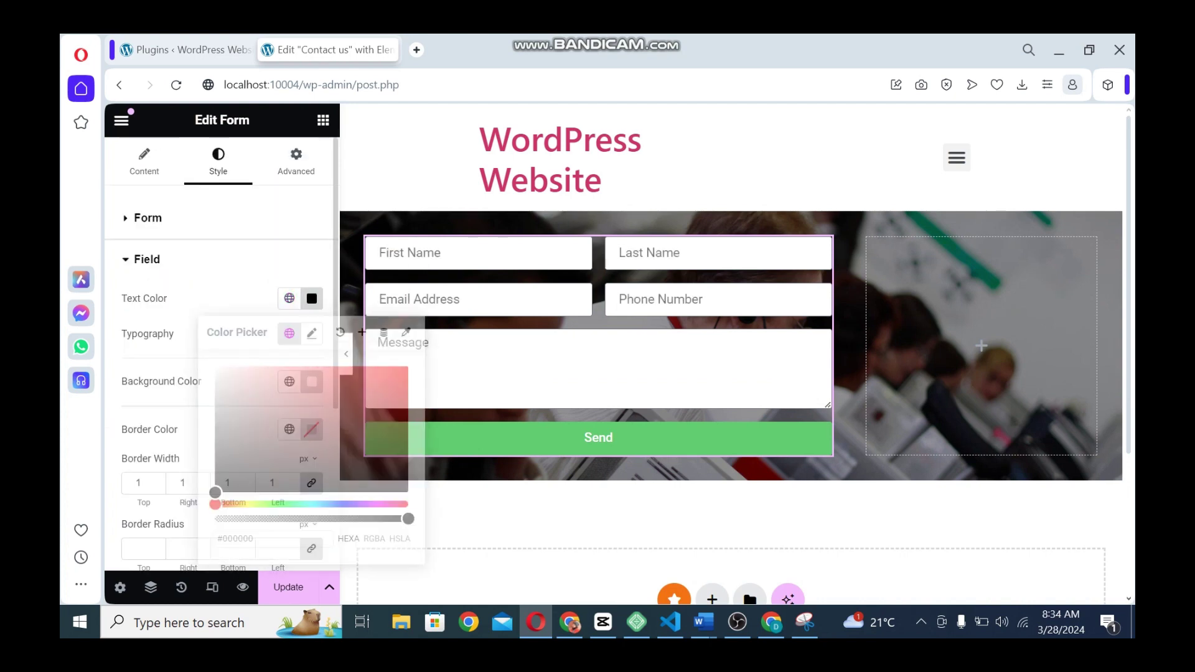
{"action": "left_click", "coordinate": [312, 333]}
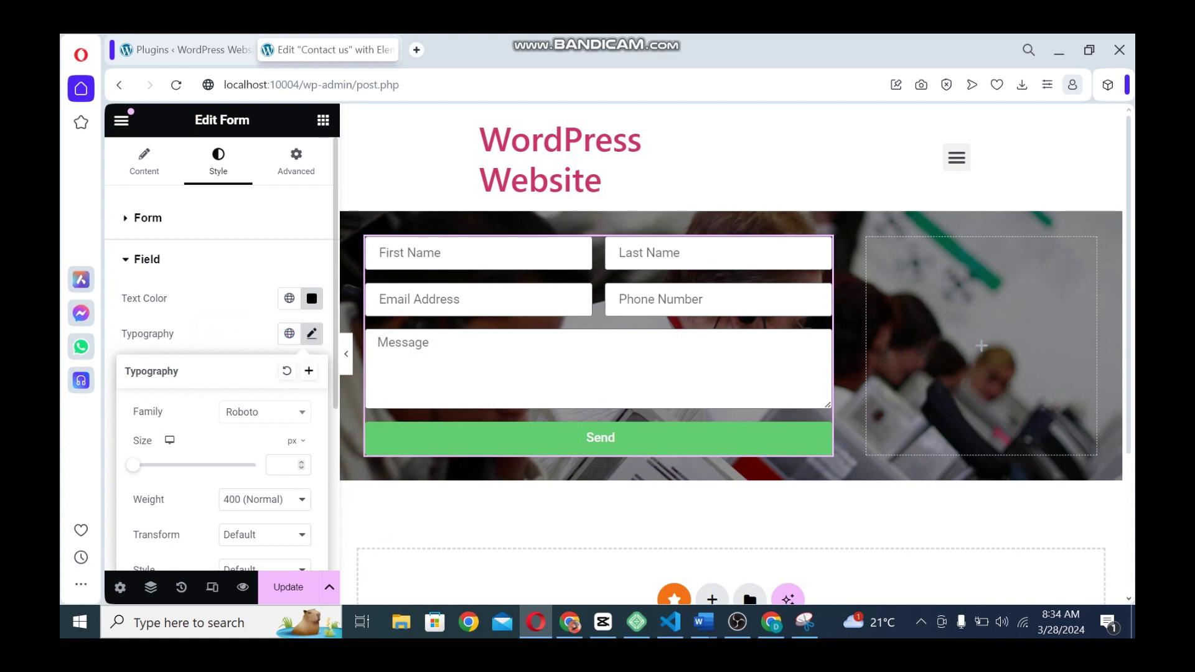
{"action": "type", "text": "6"}
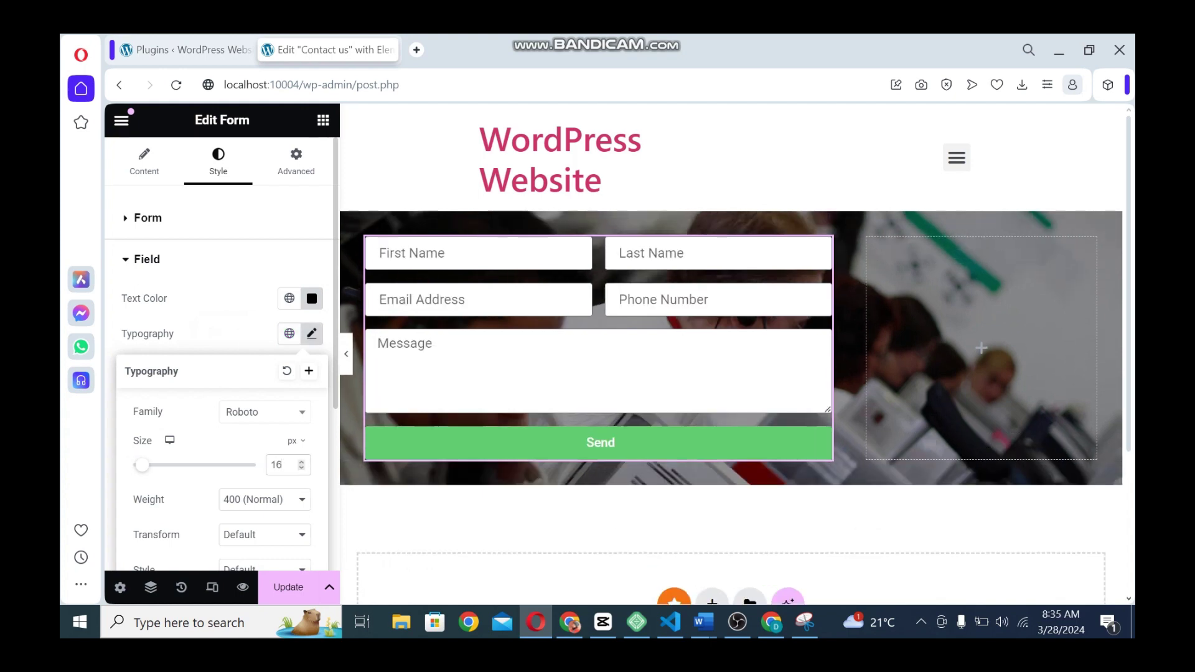
{"action": "left_click", "coordinate": [312, 334]}
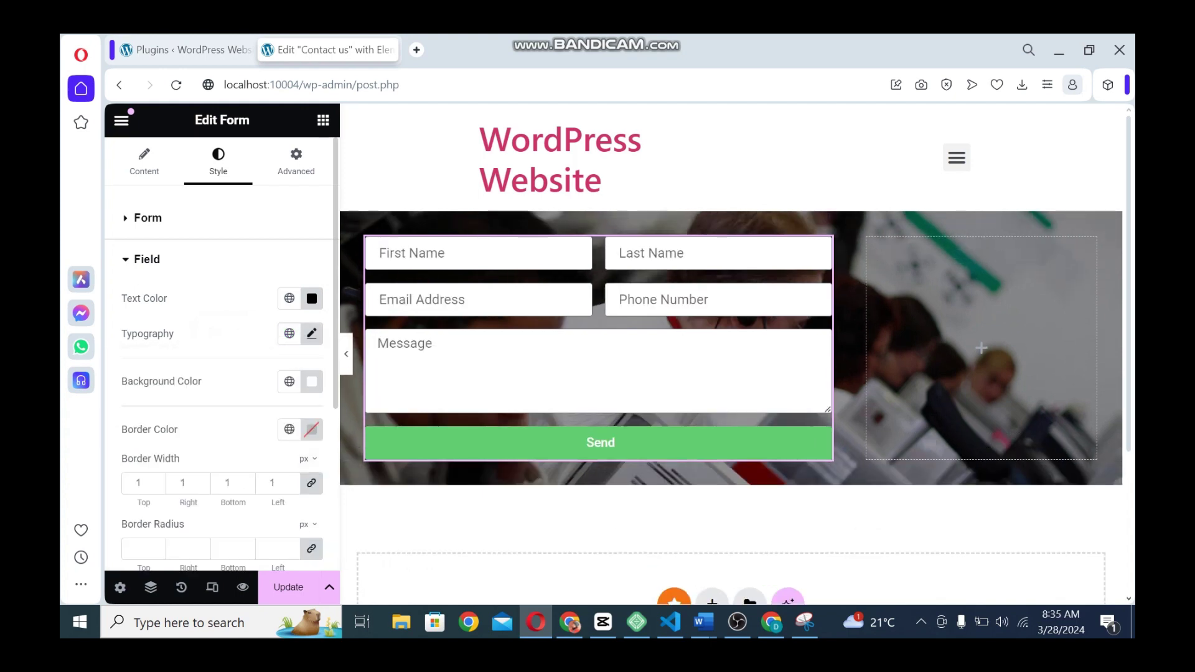
Make the field borders white and the field backgrounds mostly transparent
{"action": "left_click", "coordinate": [289, 429]}
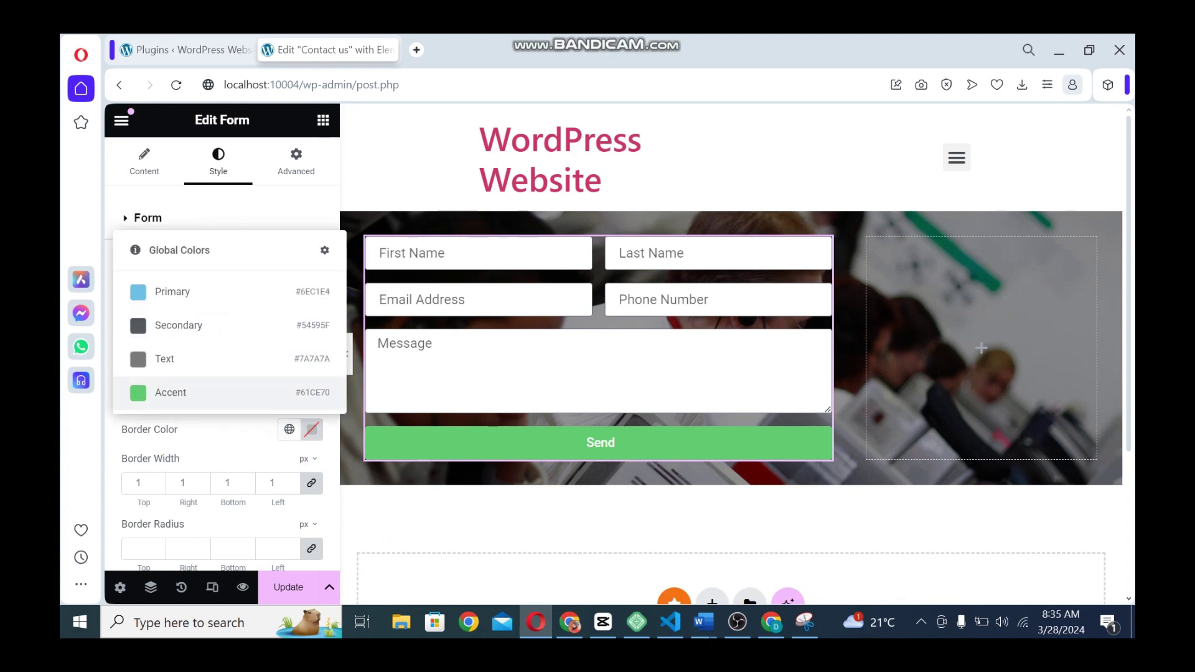
{"action": "left_click", "coordinate": [311, 430]}
{"action": "left_click_drag", "start_coordinate": [282, 313], "coordinate": [216, 214]}
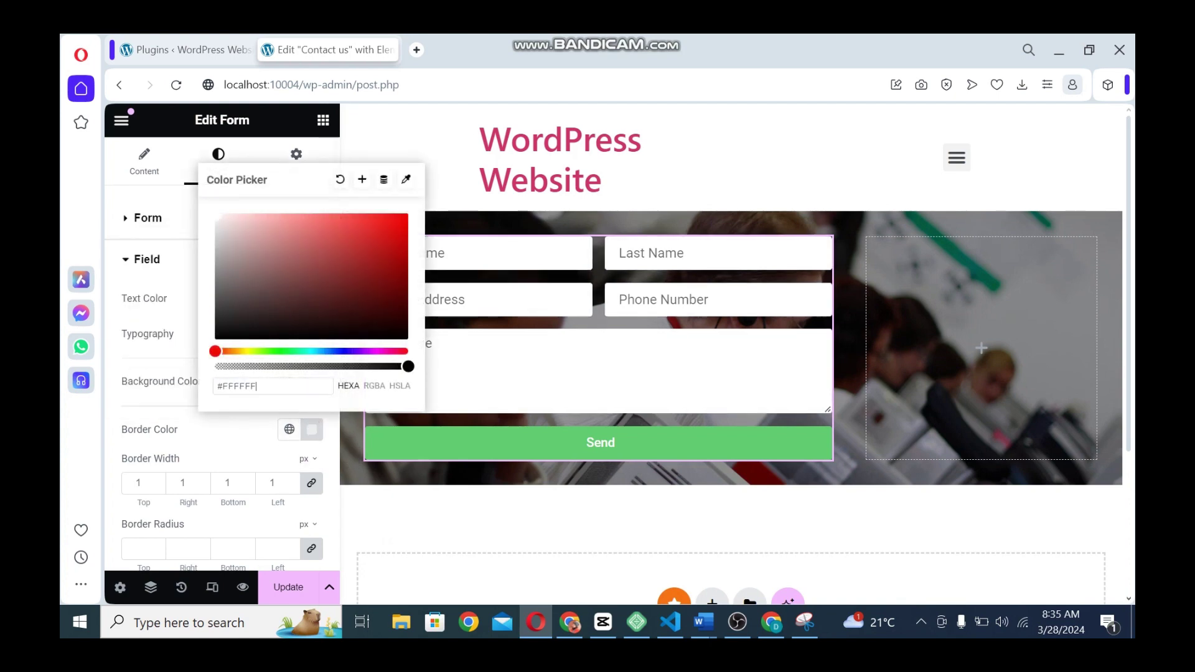
{"action": "left_click", "coordinate": [311, 429]}
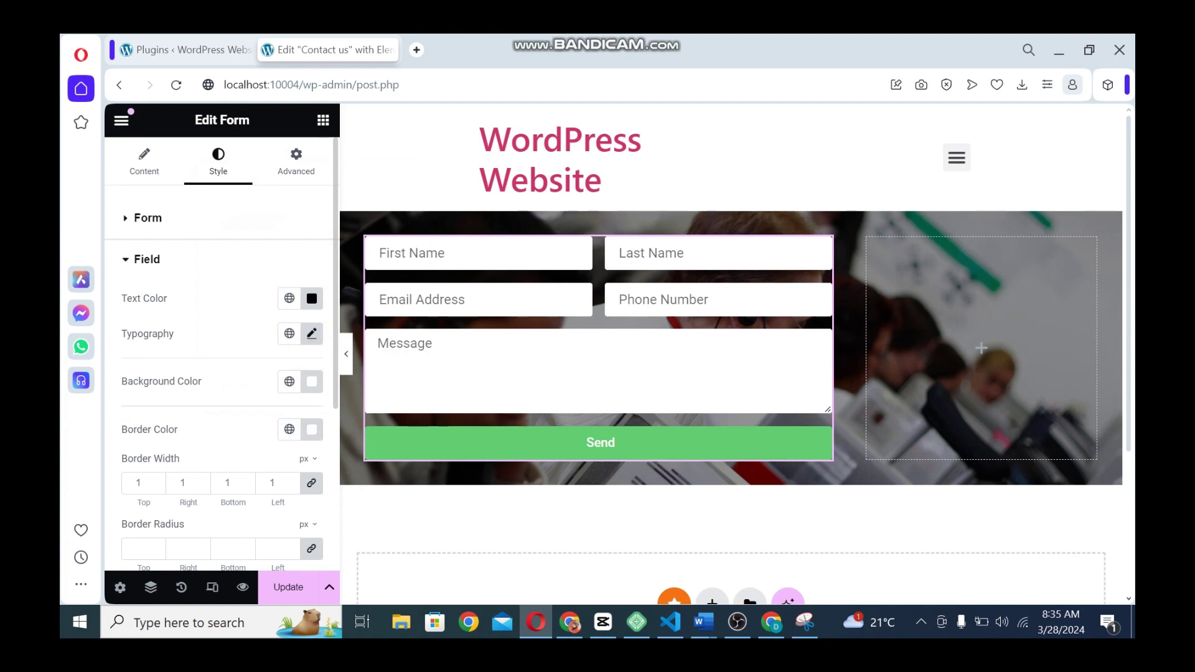
{"action": "left_click", "coordinate": [312, 381]}
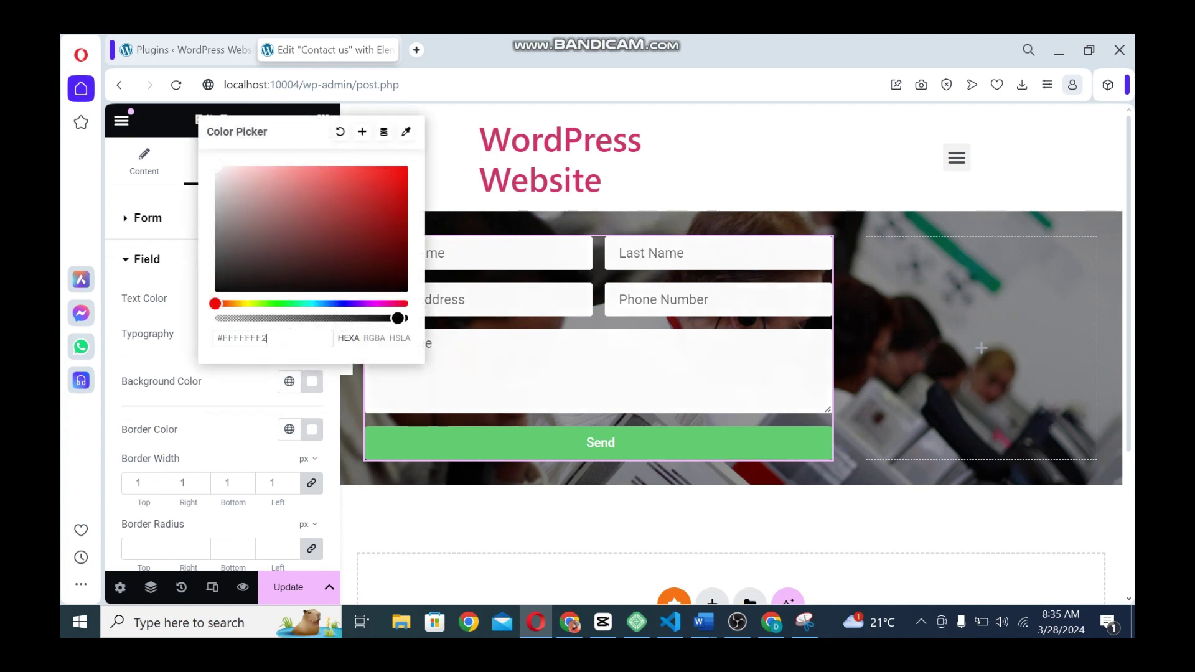
{"action": "left_click_drag", "start_coordinate": [397, 318], "coordinate": [293, 318]}
{"action": "left_click", "coordinate": [311, 381]}
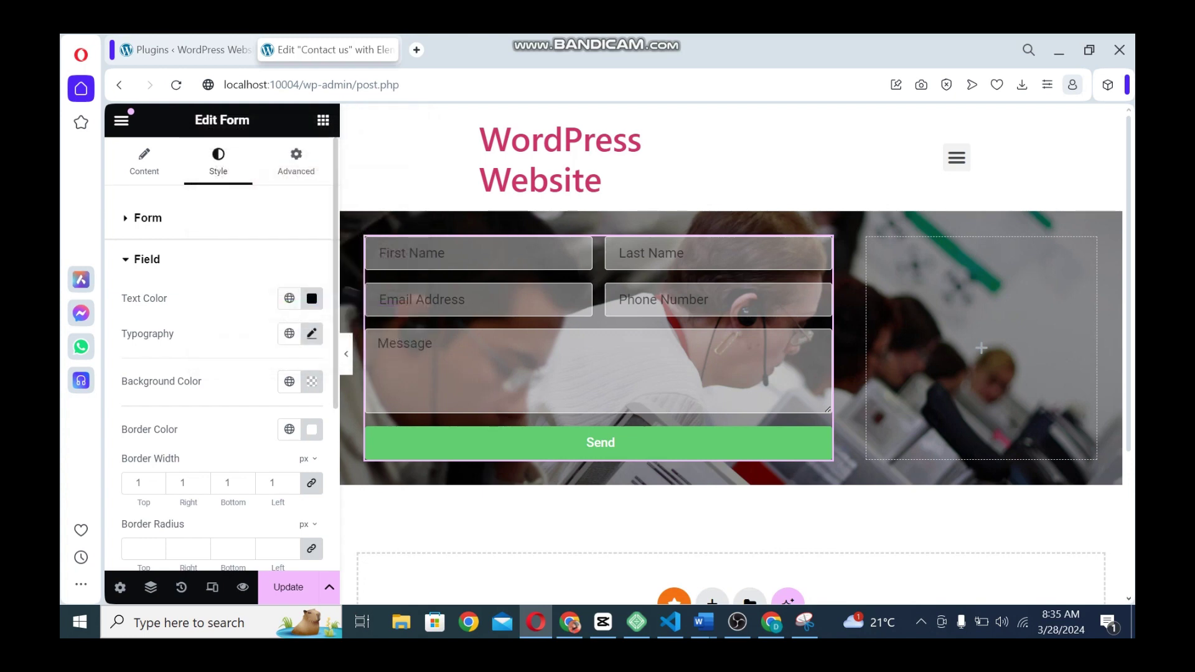
Switch the label, HTML field and field text colours to white (#FFFFFF)
{"action": "left_click", "coordinate": [148, 217]}
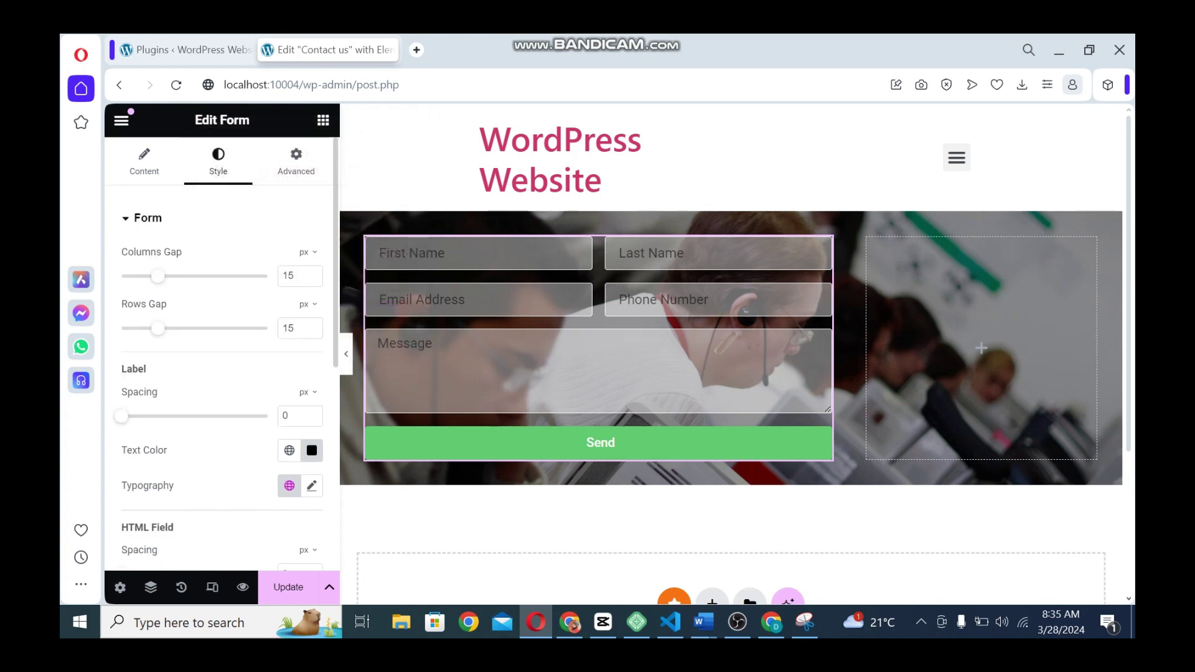
{"action": "left_click", "coordinate": [311, 450]}
{"action": "type", "text": "#FFFFFF"}
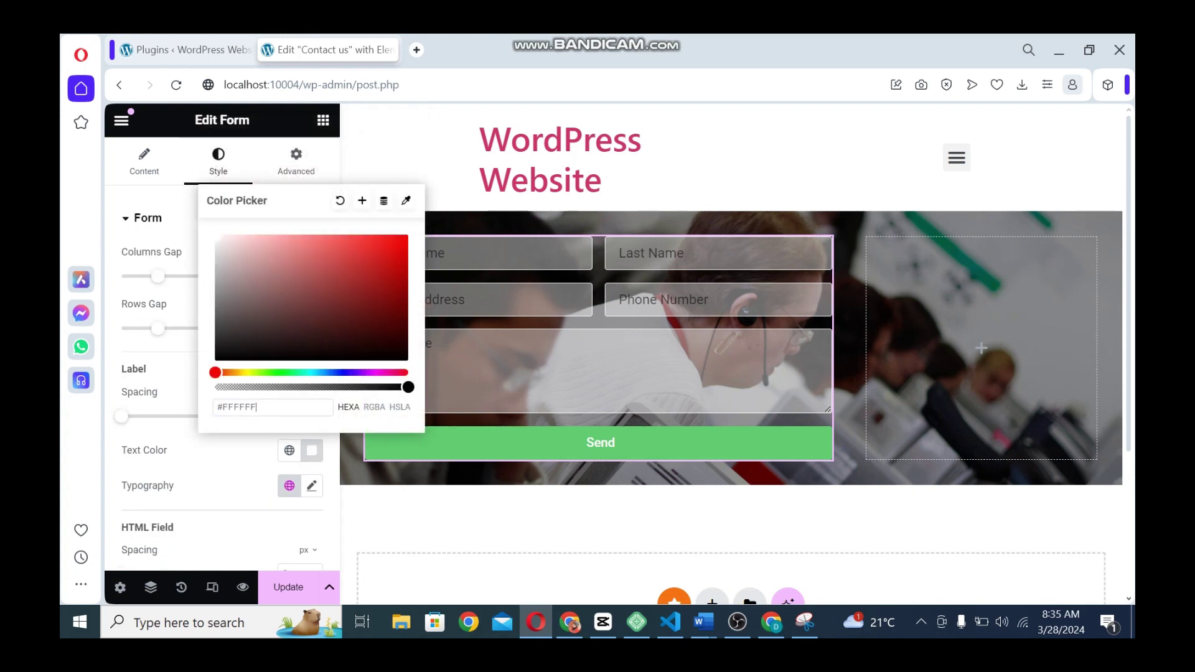
{"action": "scroll", "coordinate": [218, 349], "scroll_direction": "down", "scroll_amount": 5}
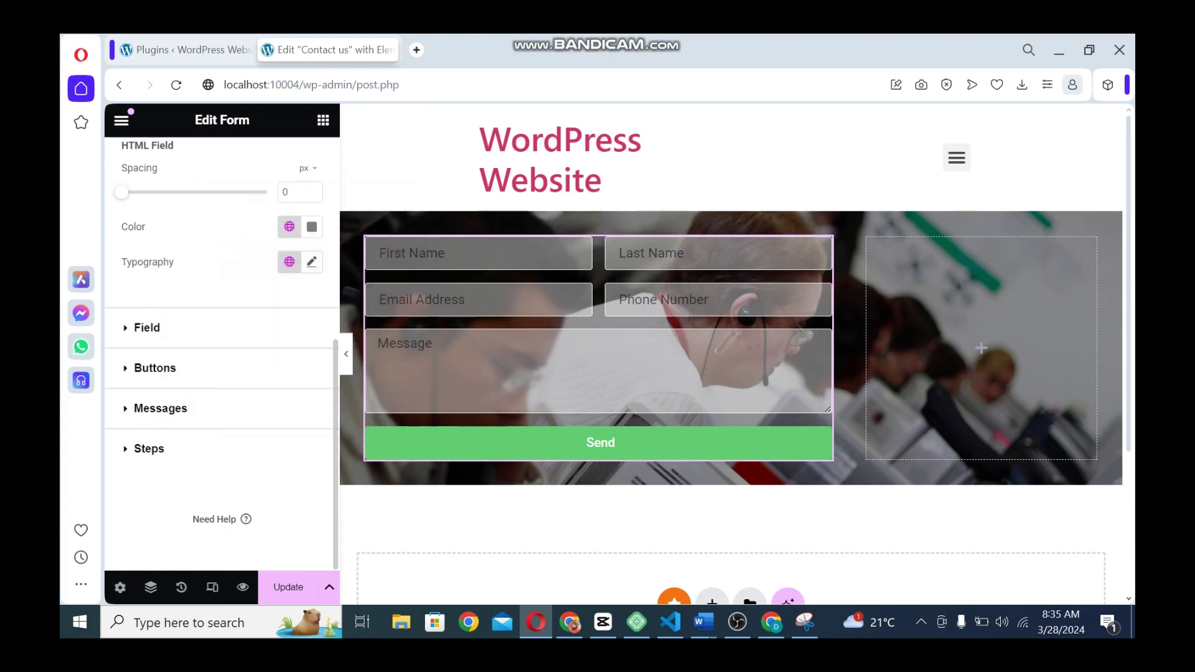
{"action": "left_click", "coordinate": [312, 226]}
{"action": "type", "text": "#FFFFFF"}
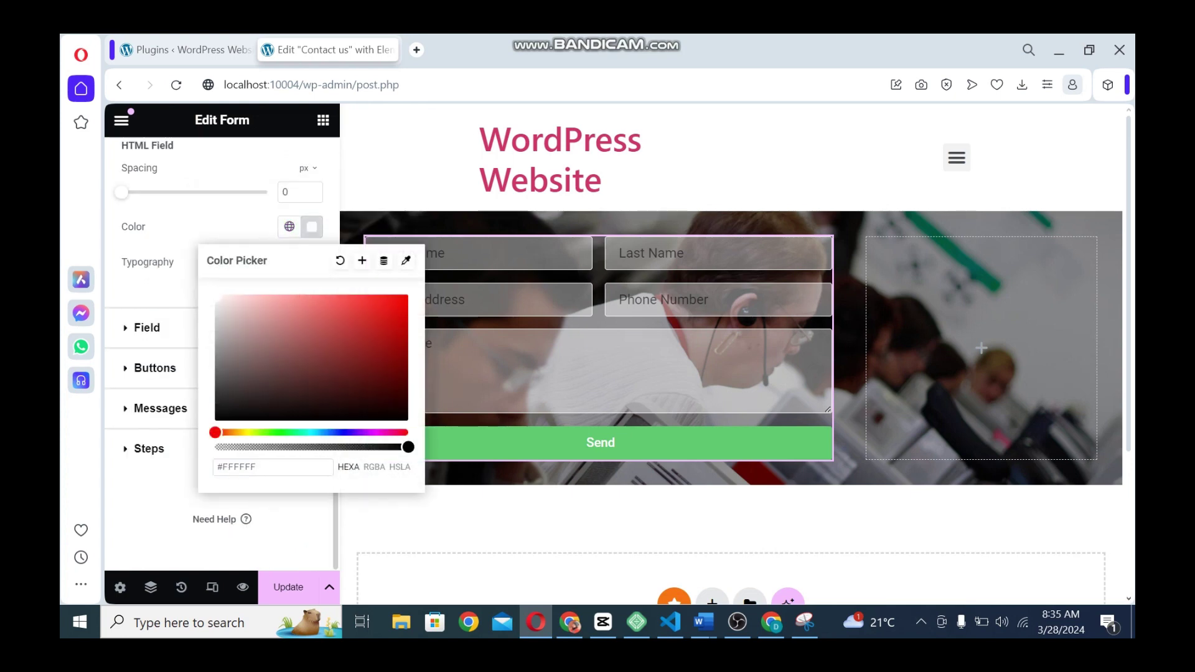
{"action": "left_click", "coordinate": [155, 289]}
{"action": "left_click", "coordinate": [148, 327]}
{"action": "left_click", "coordinate": [311, 299]}
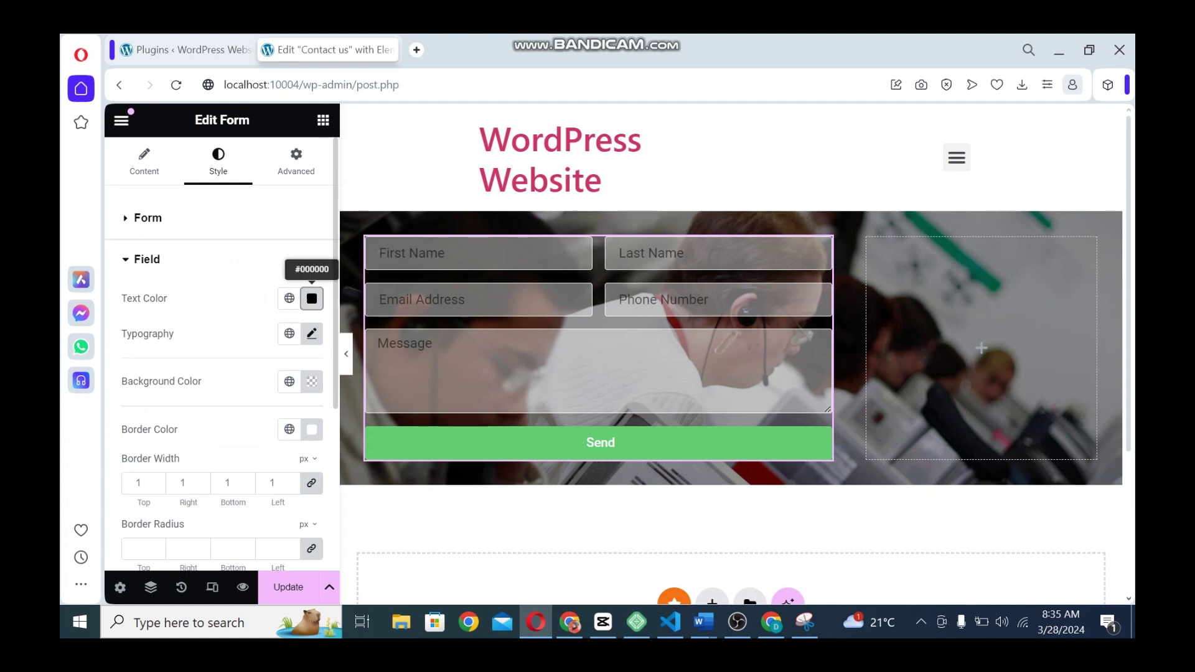
{"action": "type", "text": "#FFFFFF"}
{"action": "key", "text": "Escape"}
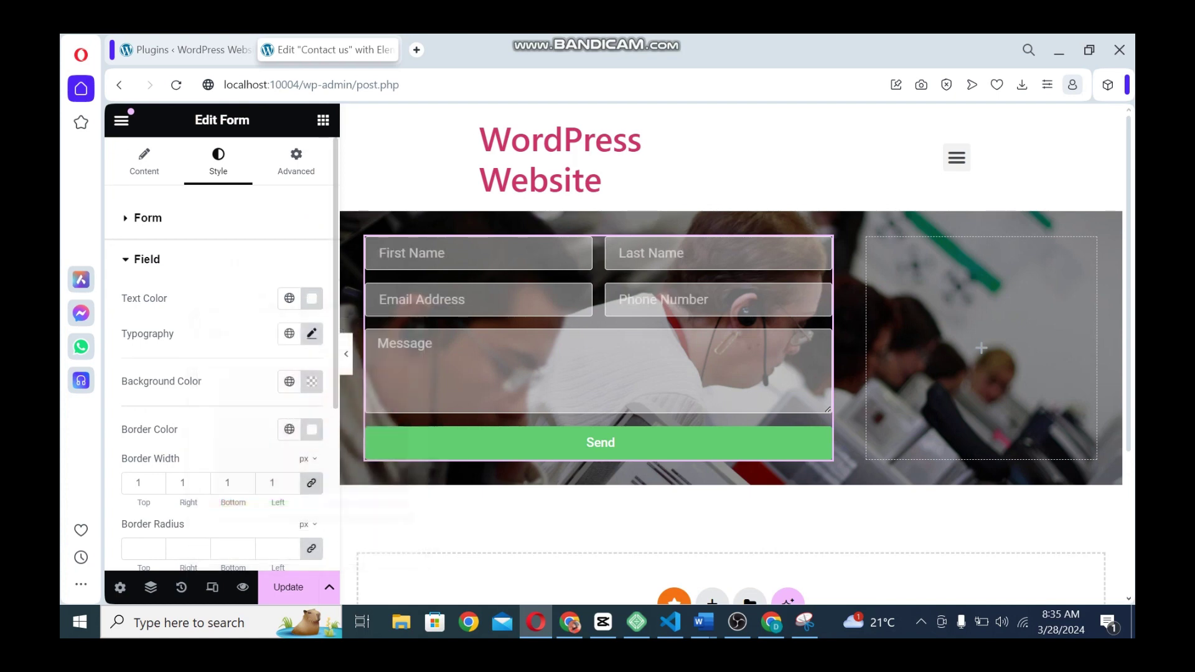
{"action": "scroll", "coordinate": [217, 354], "scroll_direction": "down", "scroll_amount": 5}
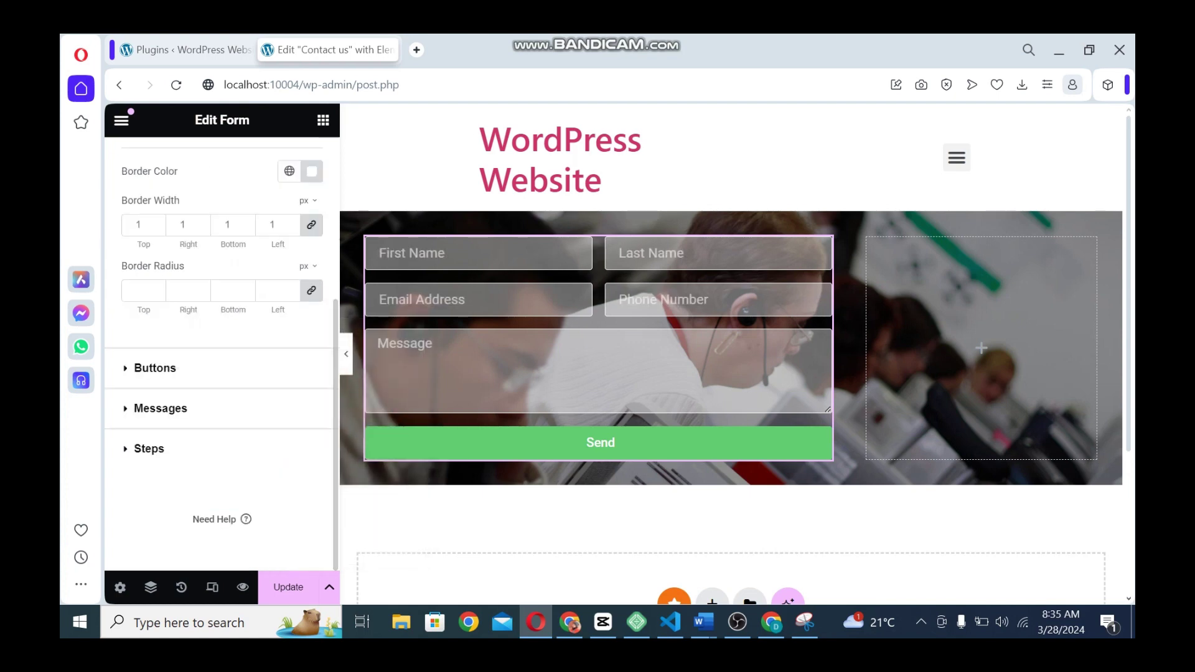
Give the Send button a bright red (#FF0505) normal background colour
{"action": "left_click", "coordinate": [155, 368]}
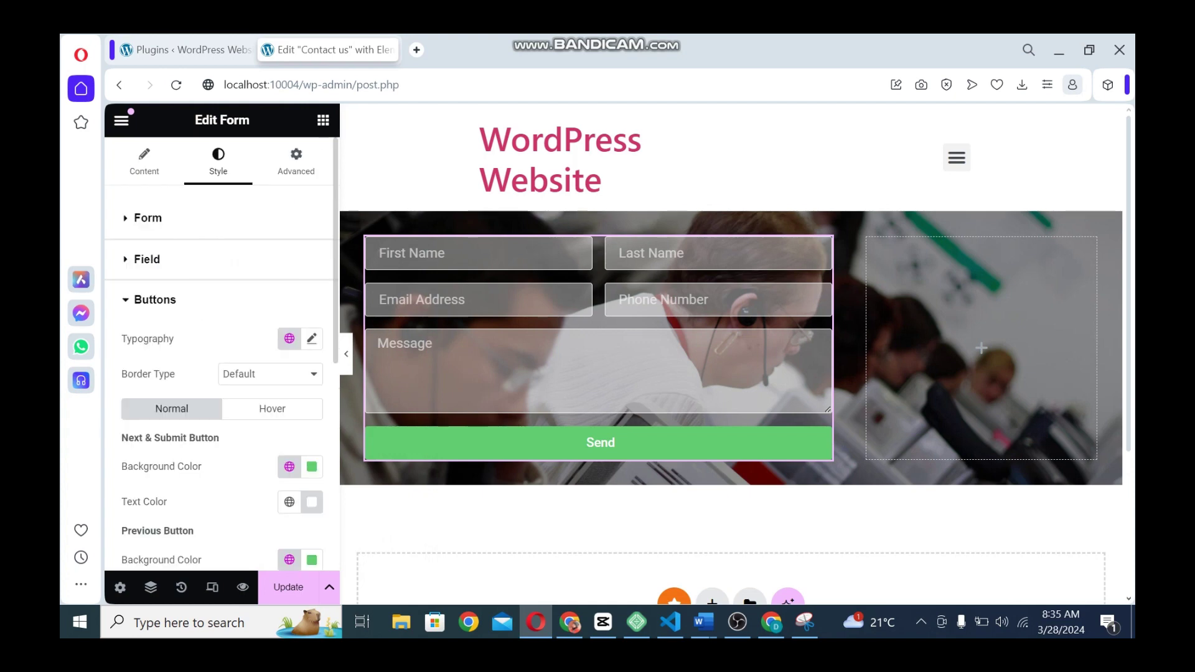
{"action": "left_click", "coordinate": [289, 467]}
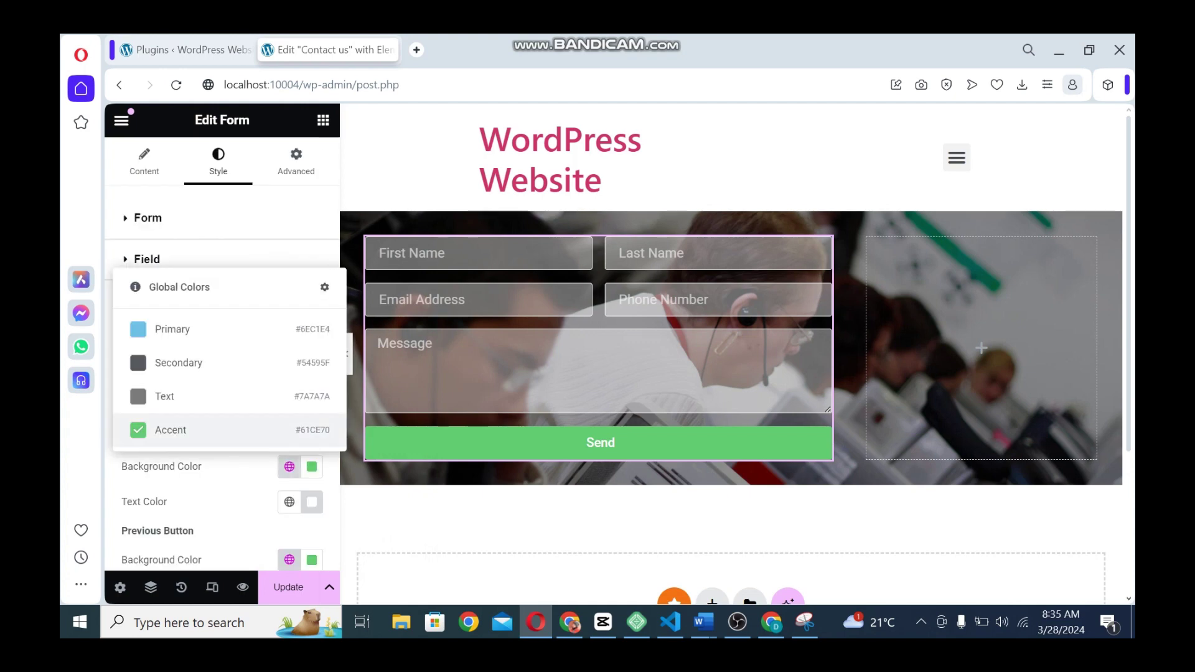
{"action": "left_click", "coordinate": [290, 466]}
{"action": "left_click", "coordinate": [312, 467]}
{"action": "left_click", "coordinate": [311, 345]}
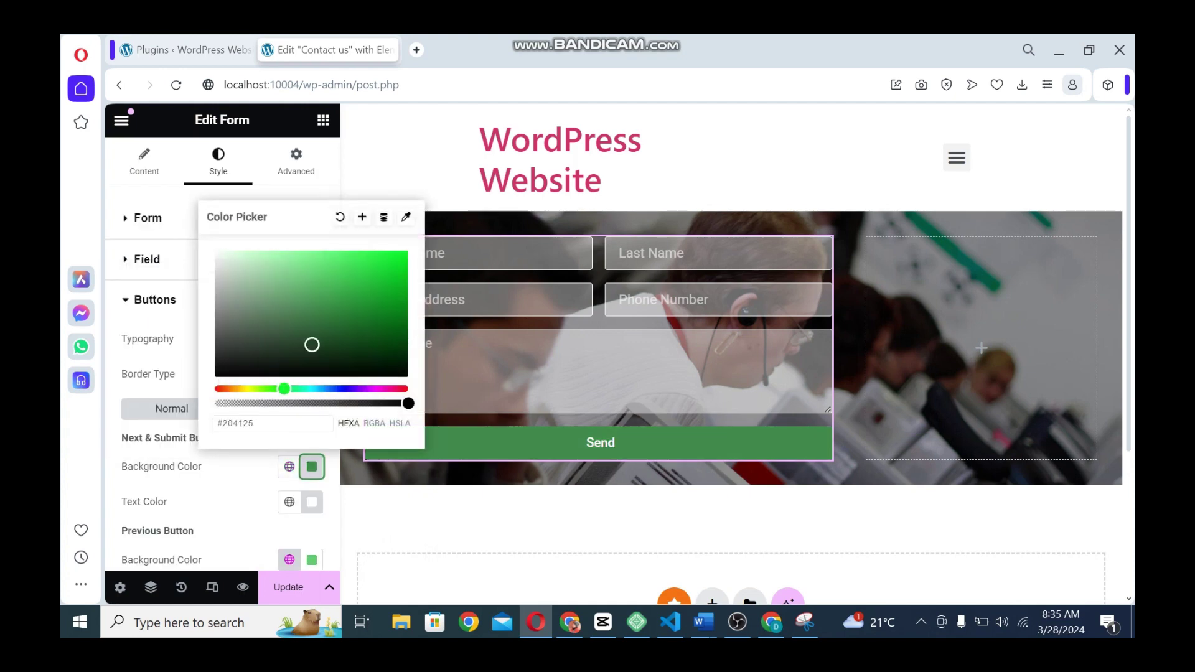
{"action": "left_click_drag", "start_coordinate": [284, 389], "coordinate": [408, 389]}
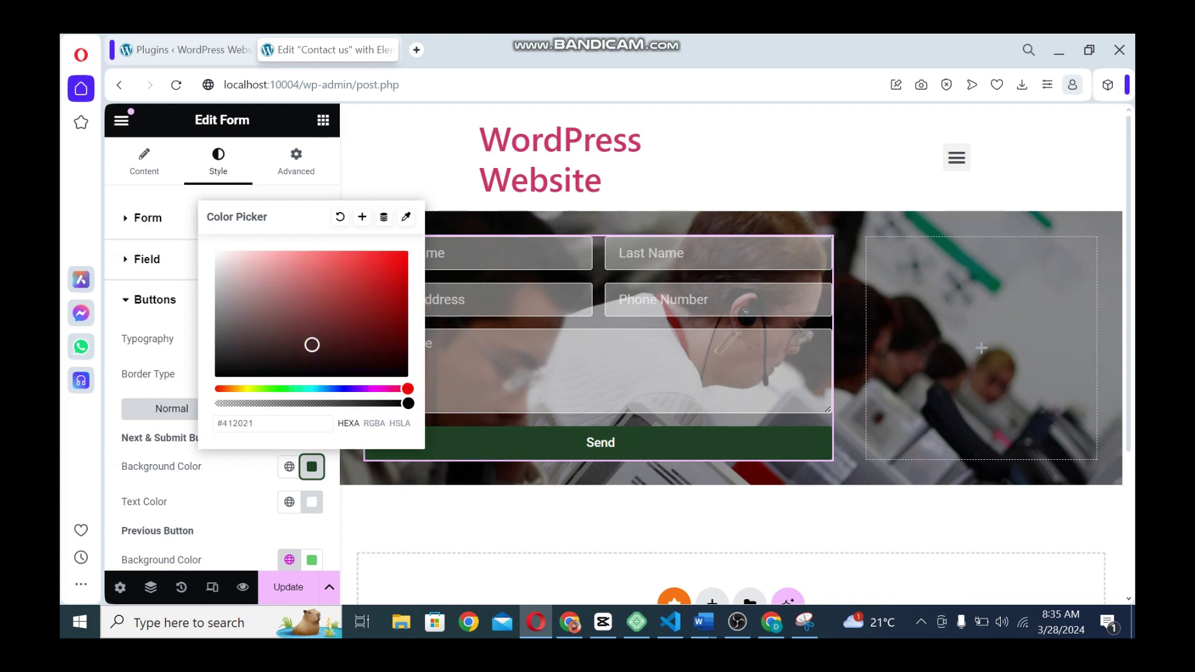
{"action": "left_click_drag", "start_coordinate": [395, 342], "coordinate": [405, 251]}
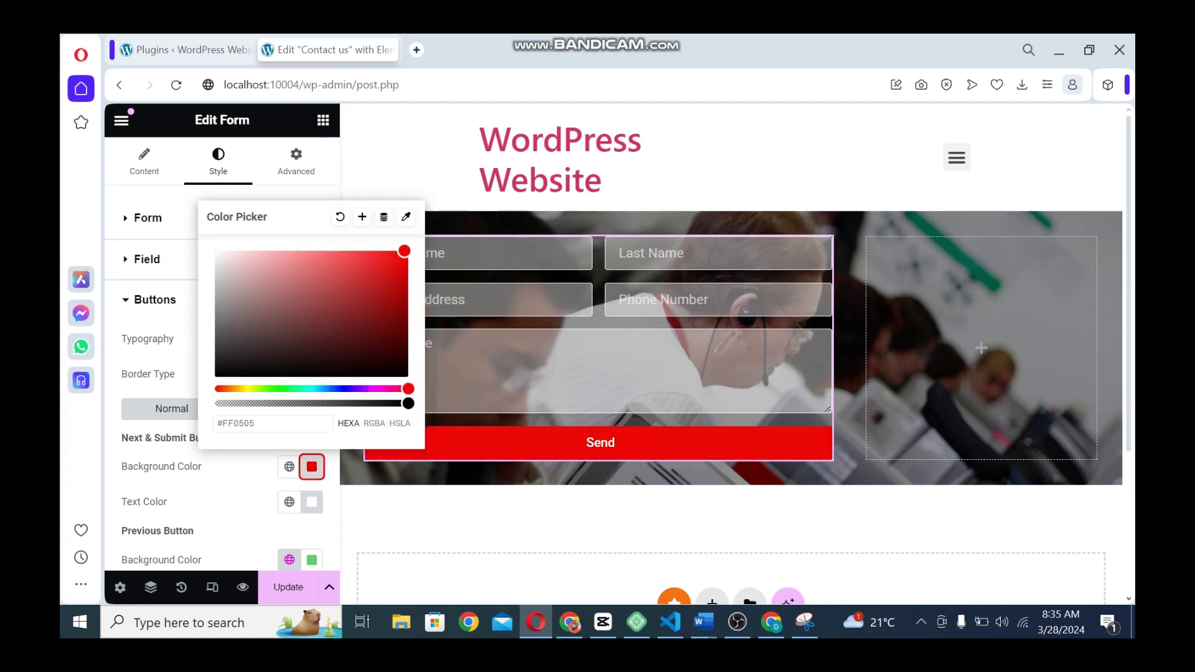
{"action": "left_click", "coordinate": [242, 484]}
Make the Send button's hover background colour black (#000000)
{"action": "left_click", "coordinate": [272, 408]}
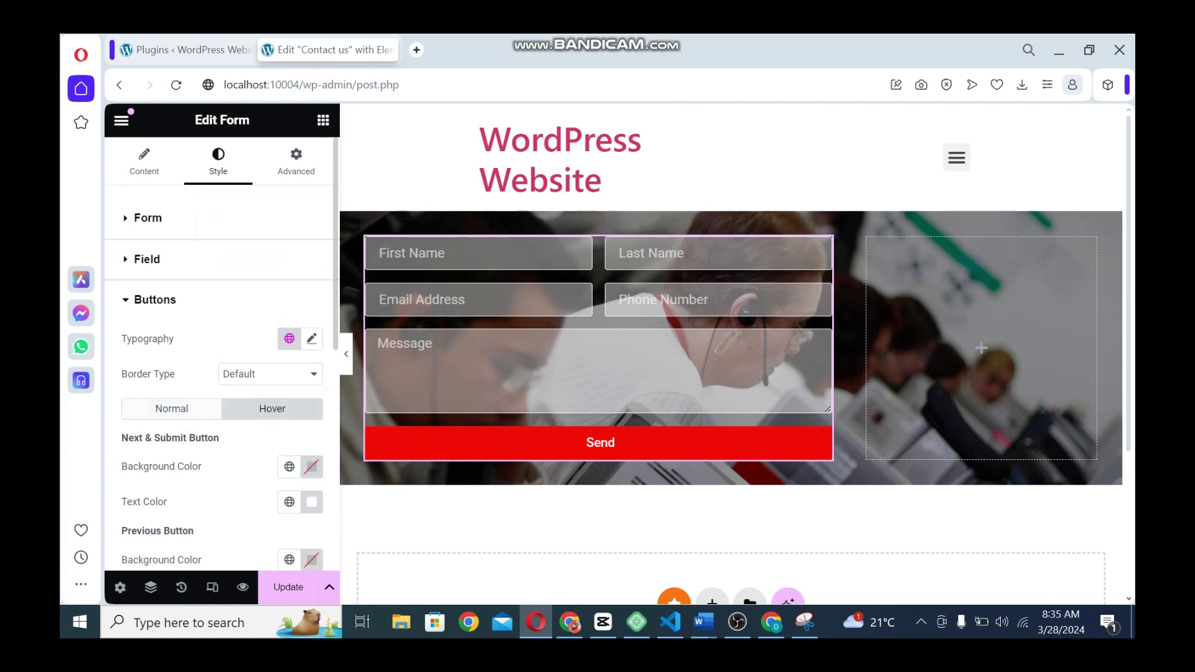
{"action": "left_click", "coordinate": [289, 466]}
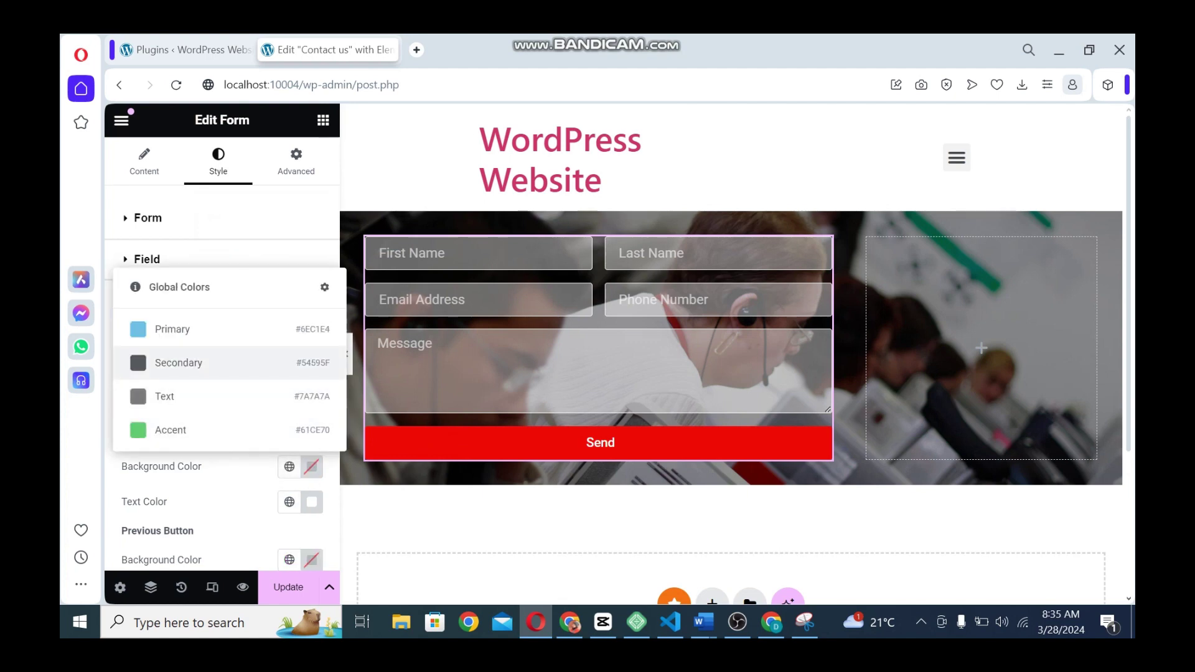
{"action": "left_click", "coordinate": [179, 363]}
{"action": "left_click", "coordinate": [312, 466]}
{"action": "left_click", "coordinate": [215, 376]}
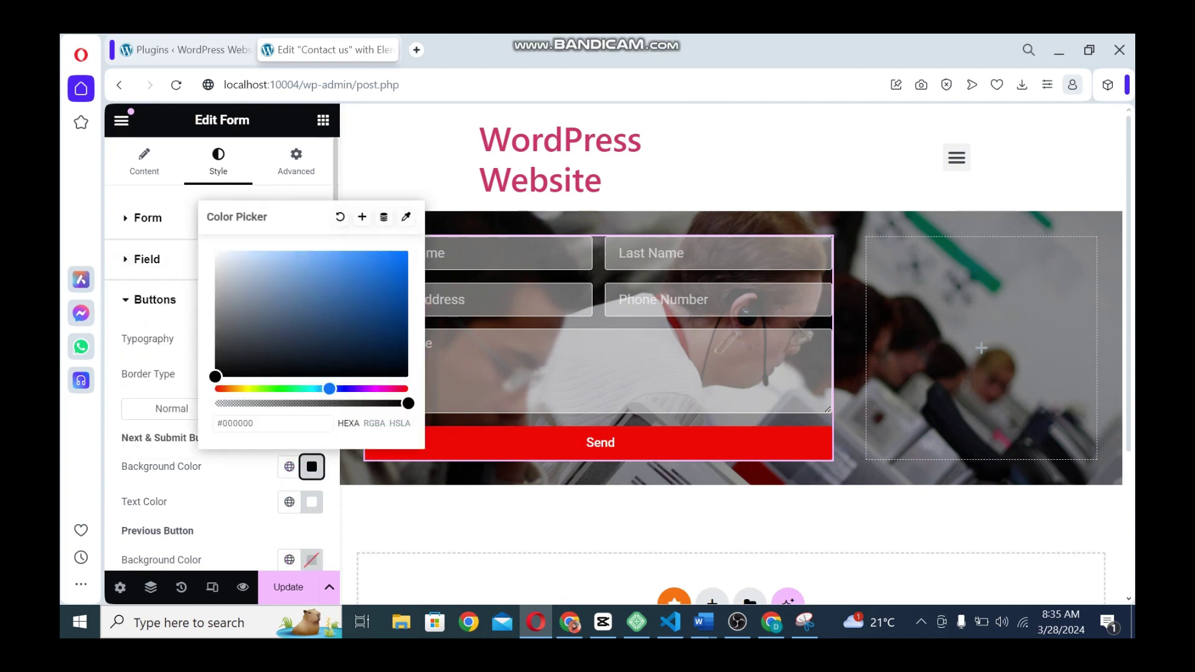
{"action": "left_click", "coordinate": [176, 198]}
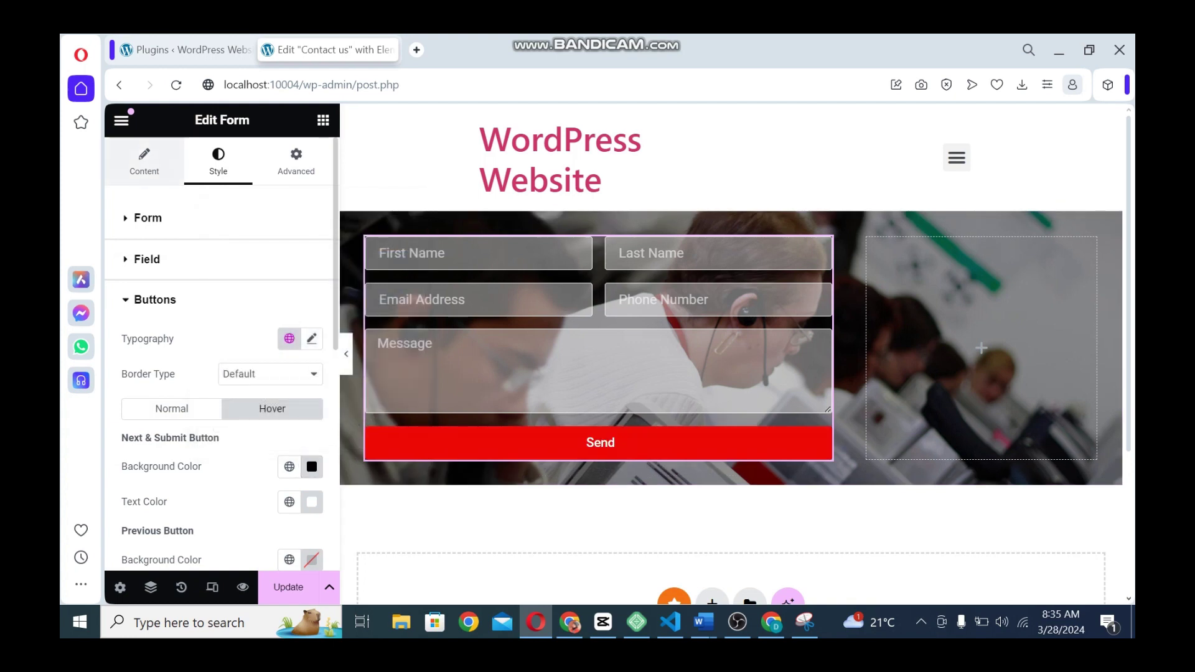
Align the Send button to the left and save the page with Update
{"action": "left_click", "coordinate": [144, 162]}
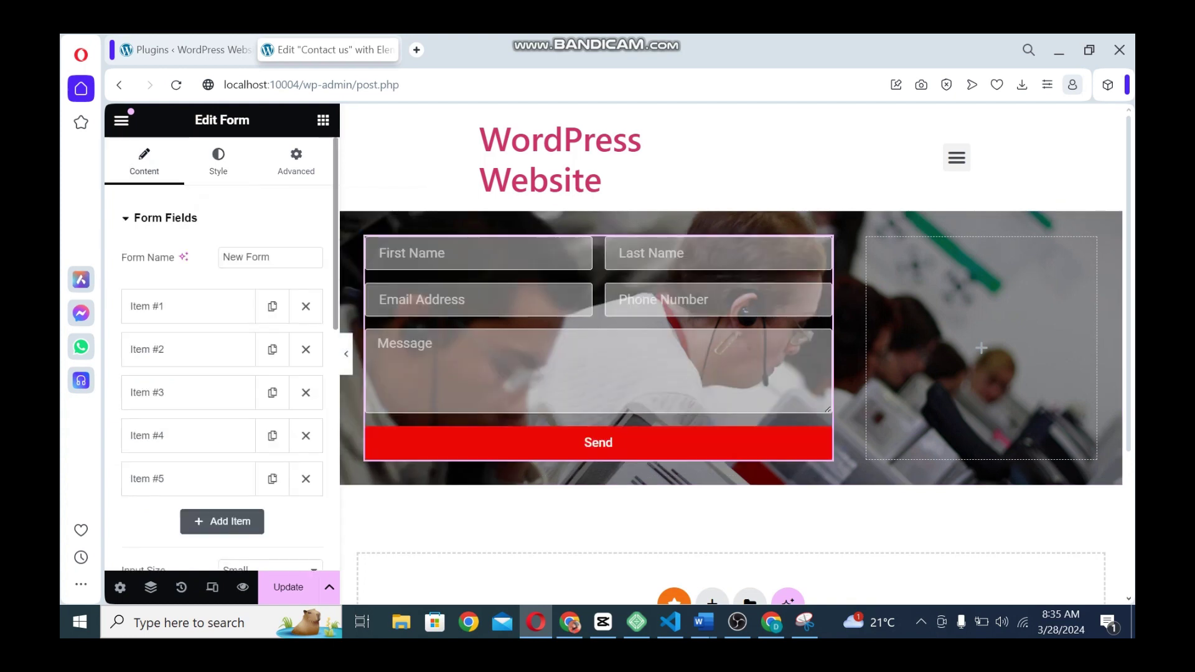
{"action": "scroll", "coordinate": [218, 348], "scroll_direction": "down", "scroll_amount": 5}
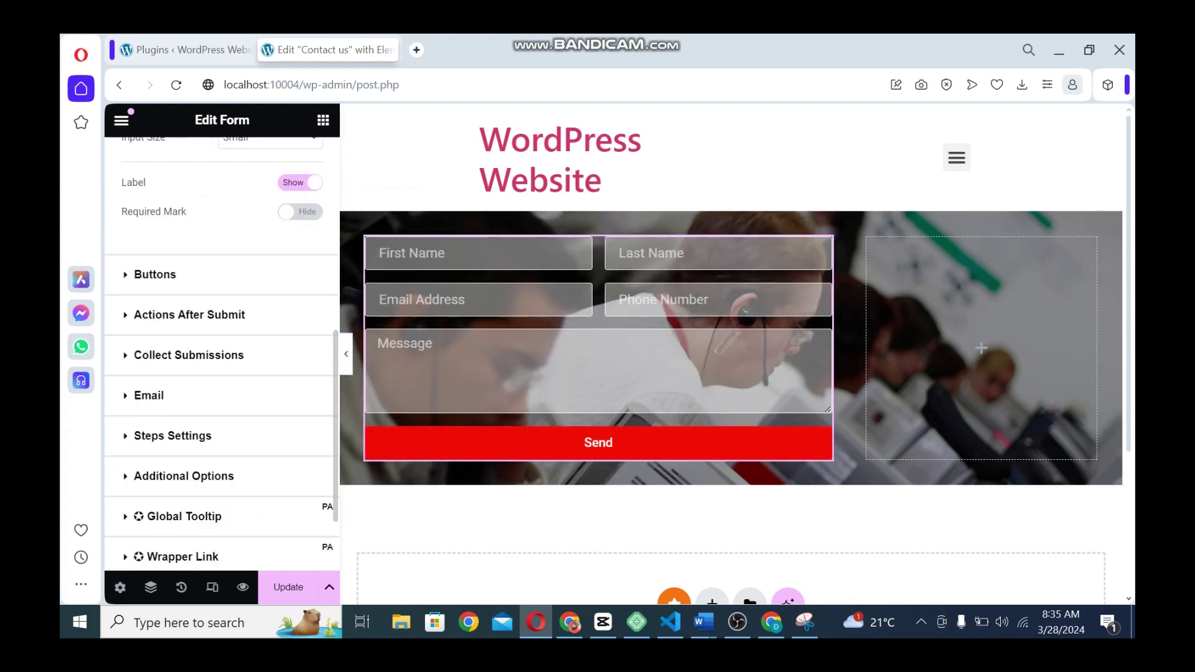
{"action": "left_click", "coordinate": [155, 275]}
{"action": "left_click", "coordinate": [244, 369]}
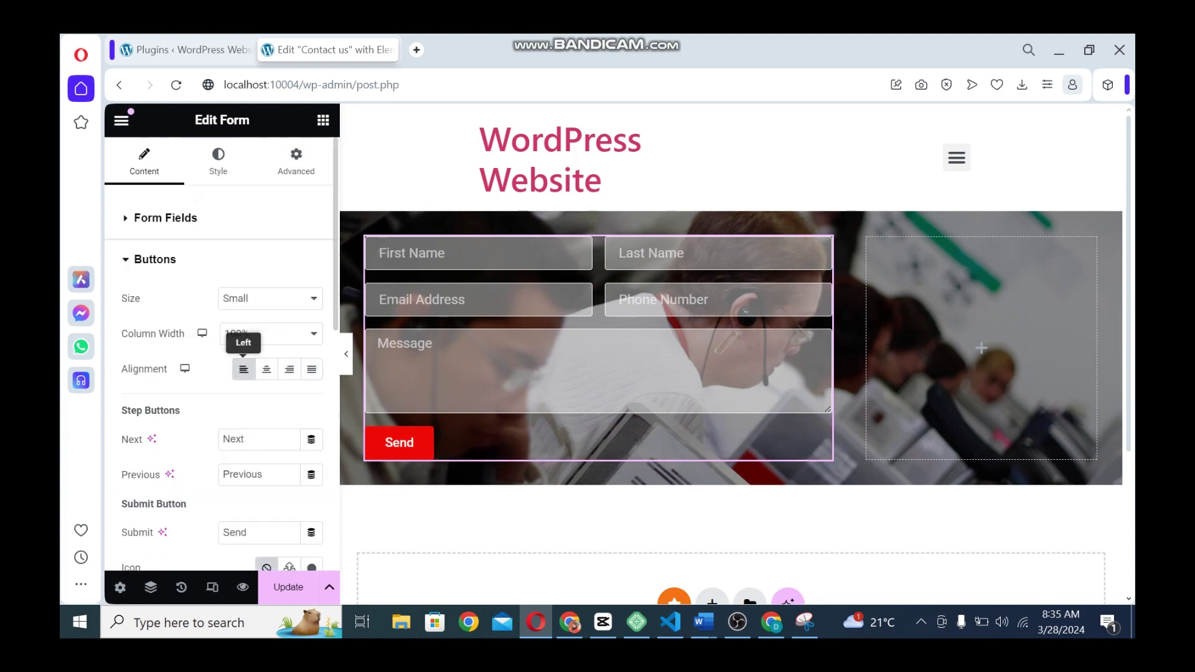
{"action": "left_click", "coordinate": [288, 587]}
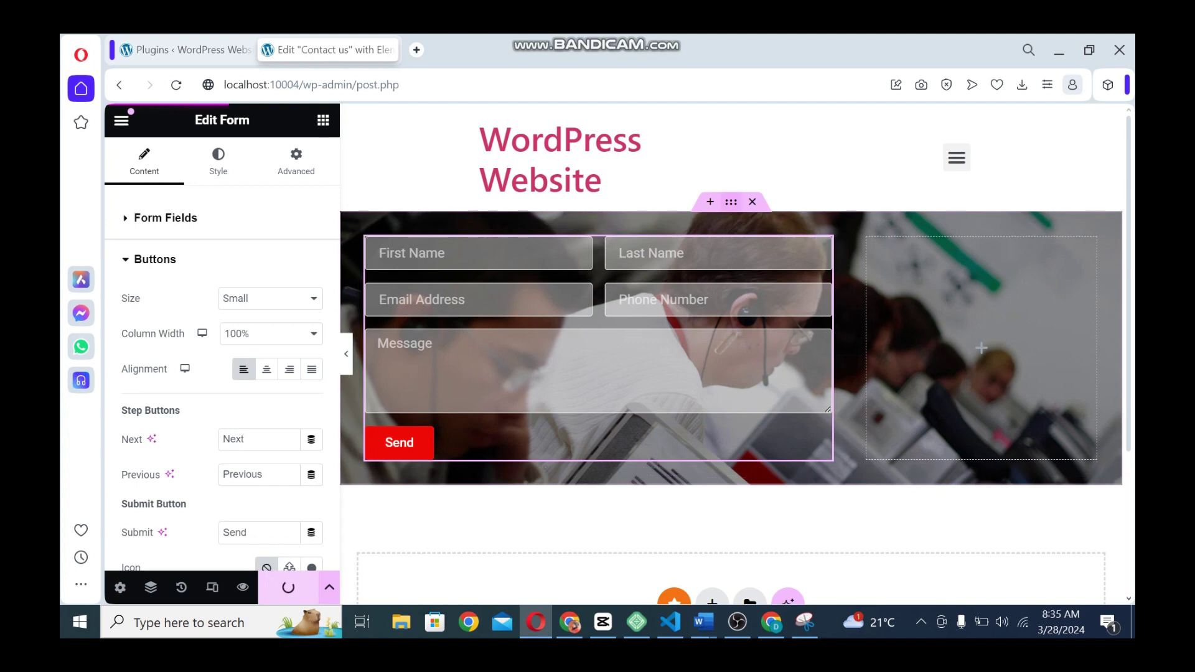
{"action": "left_click", "coordinate": [731, 203]}
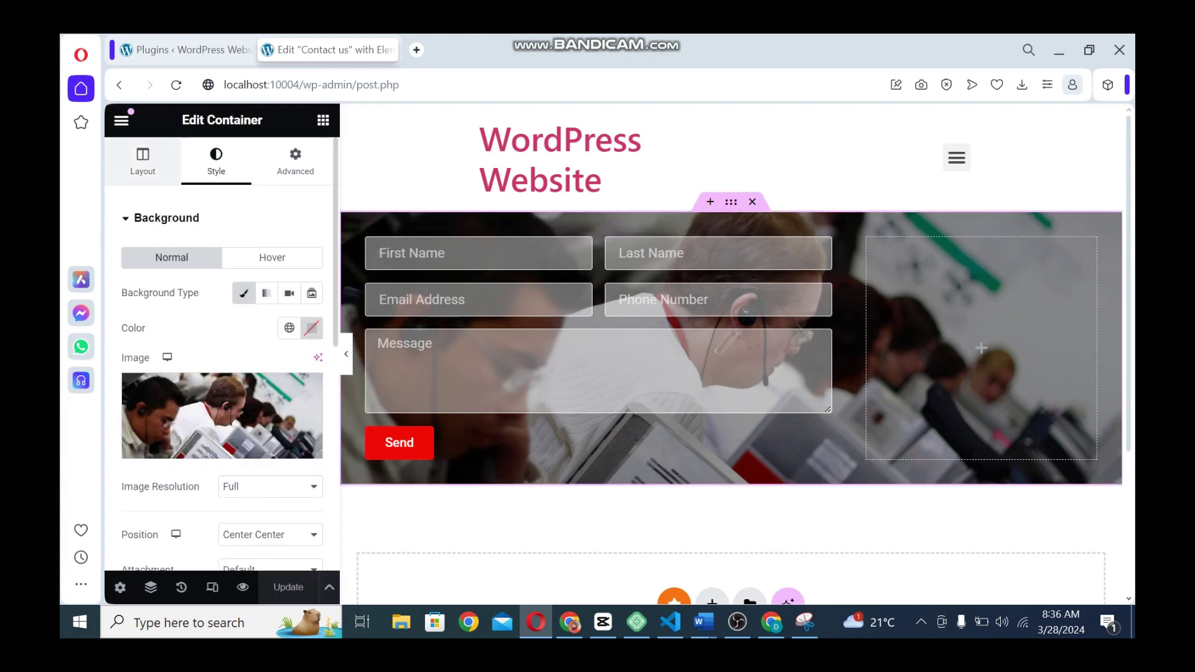
Give the photo section a 400 px minimum height, centre its columns vertically, and save
{"action": "left_click", "coordinate": [143, 161]}
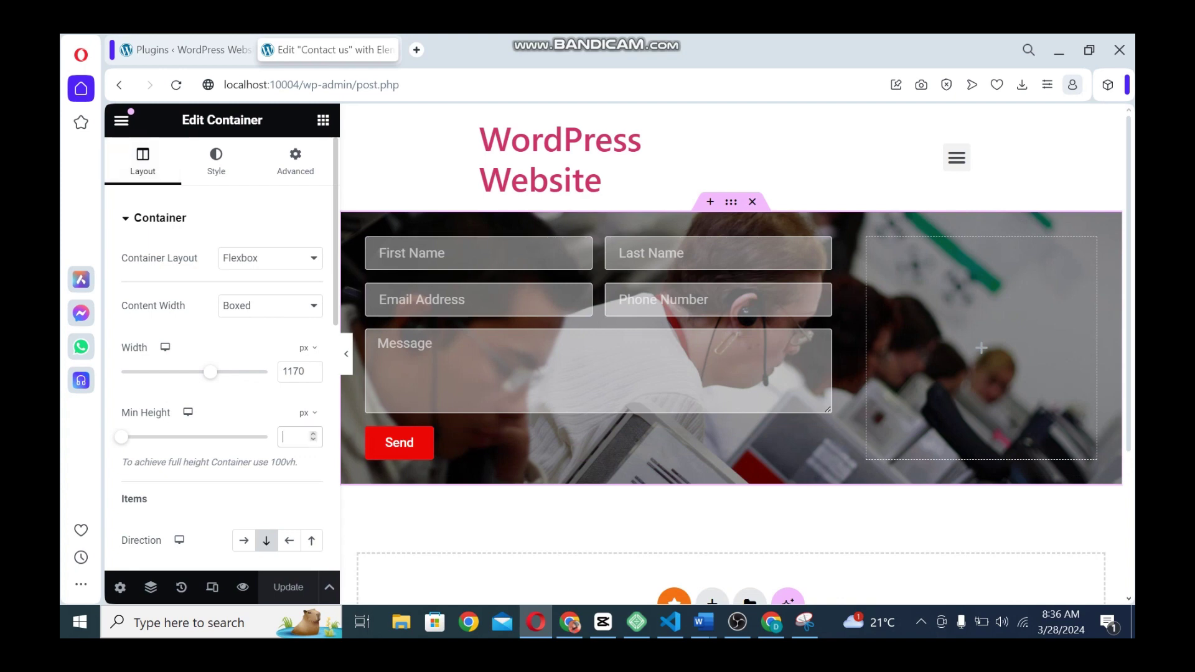
{"action": "type", "text": "500"}
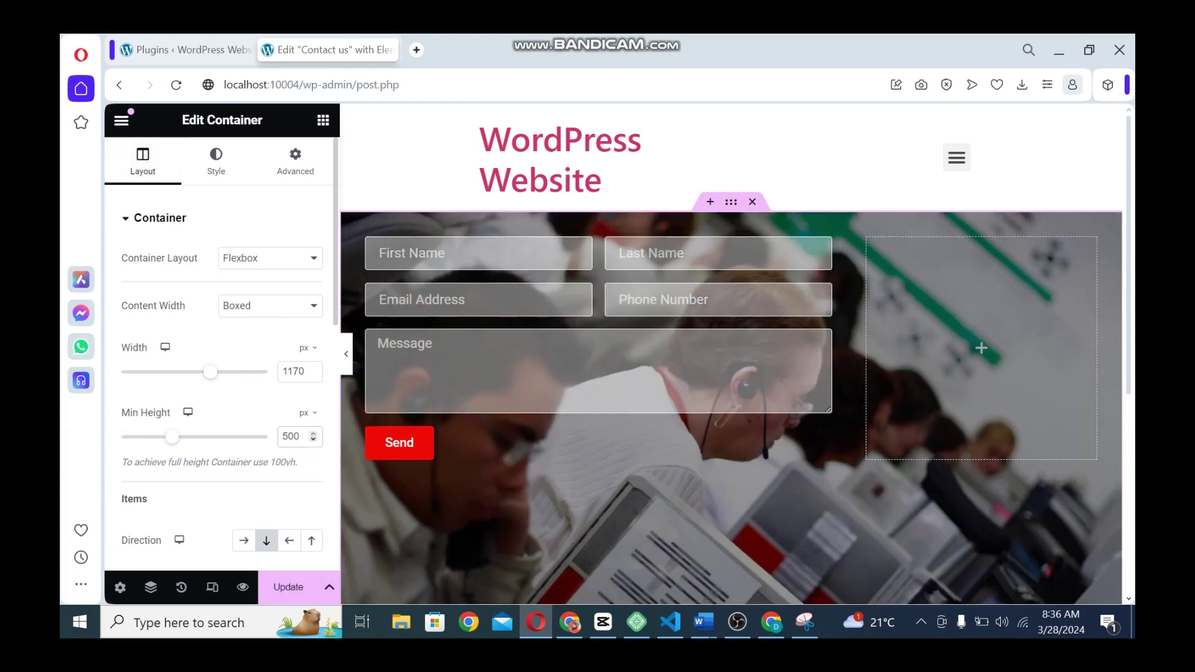
{"action": "type", "text": "4"}
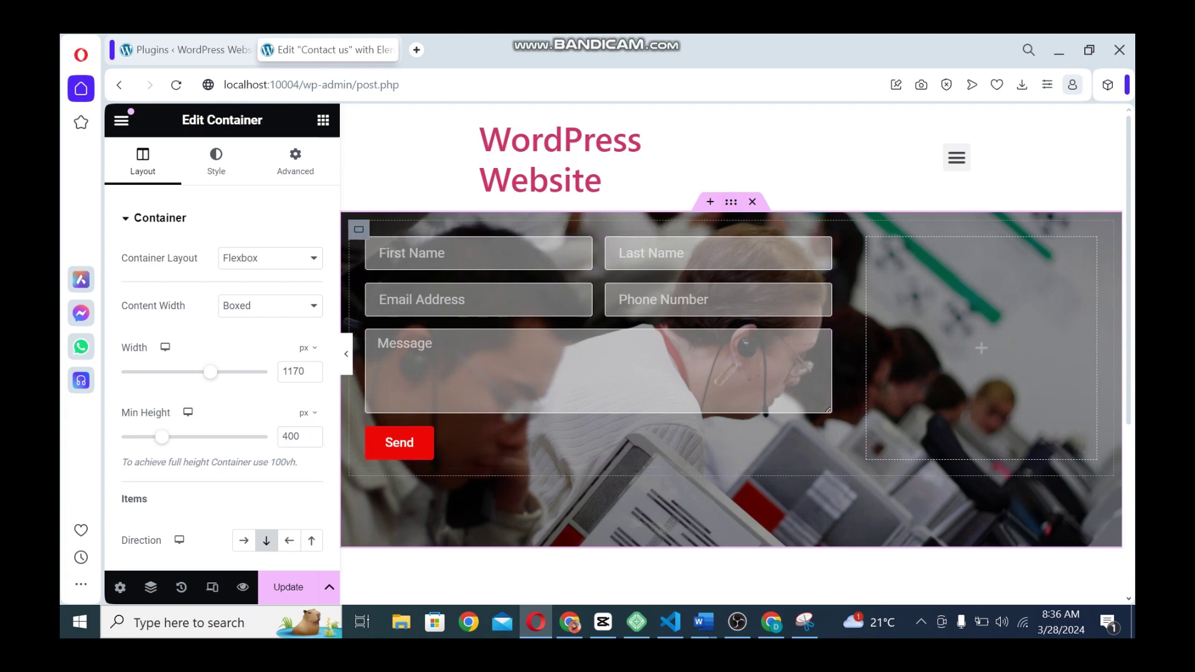
{"action": "scroll", "coordinate": [186, 280], "scroll_direction": "down", "scroll_amount": 5}
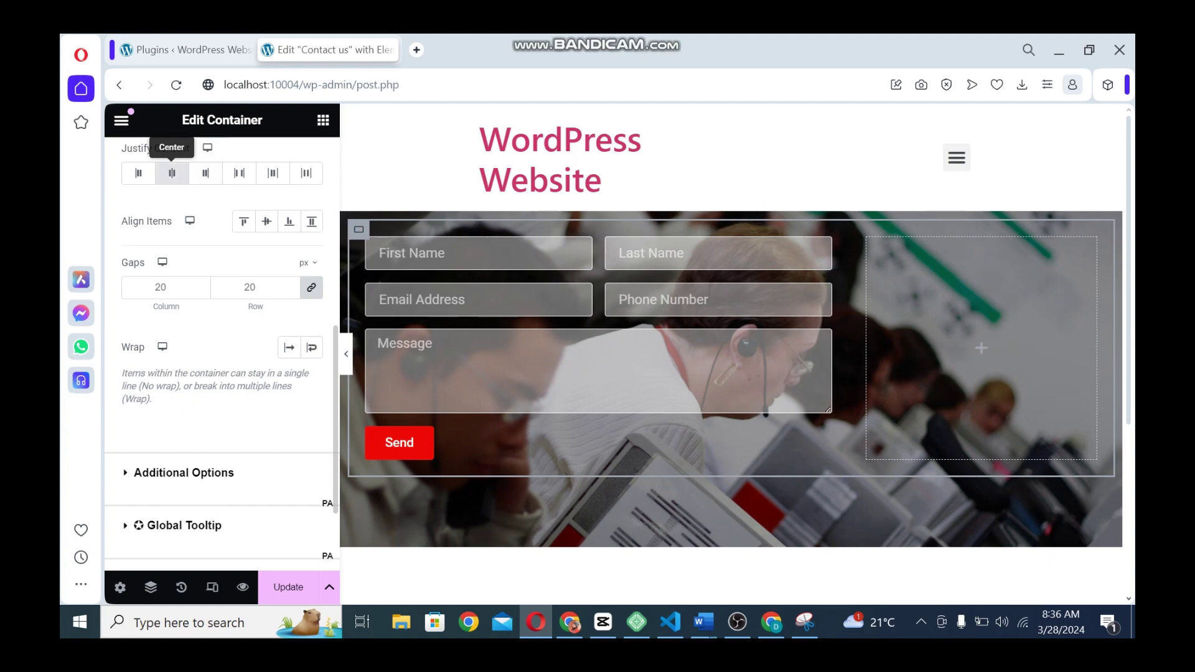
{"action": "left_click", "coordinate": [267, 222]}
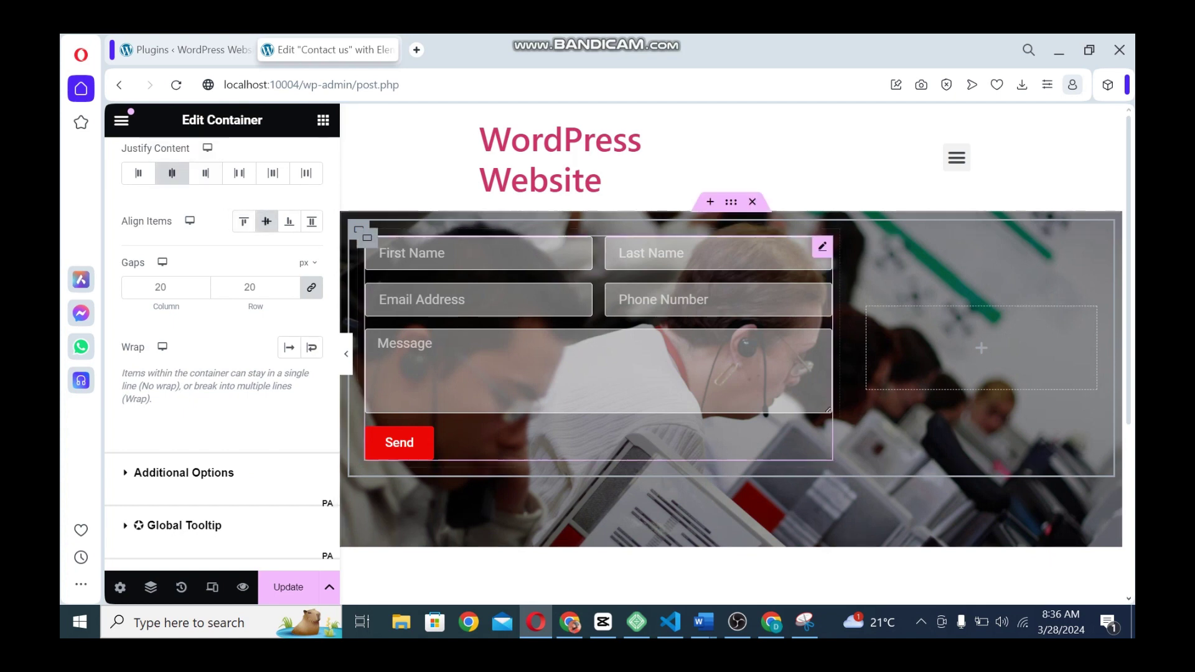
{"action": "left_click", "coordinate": [288, 587]}
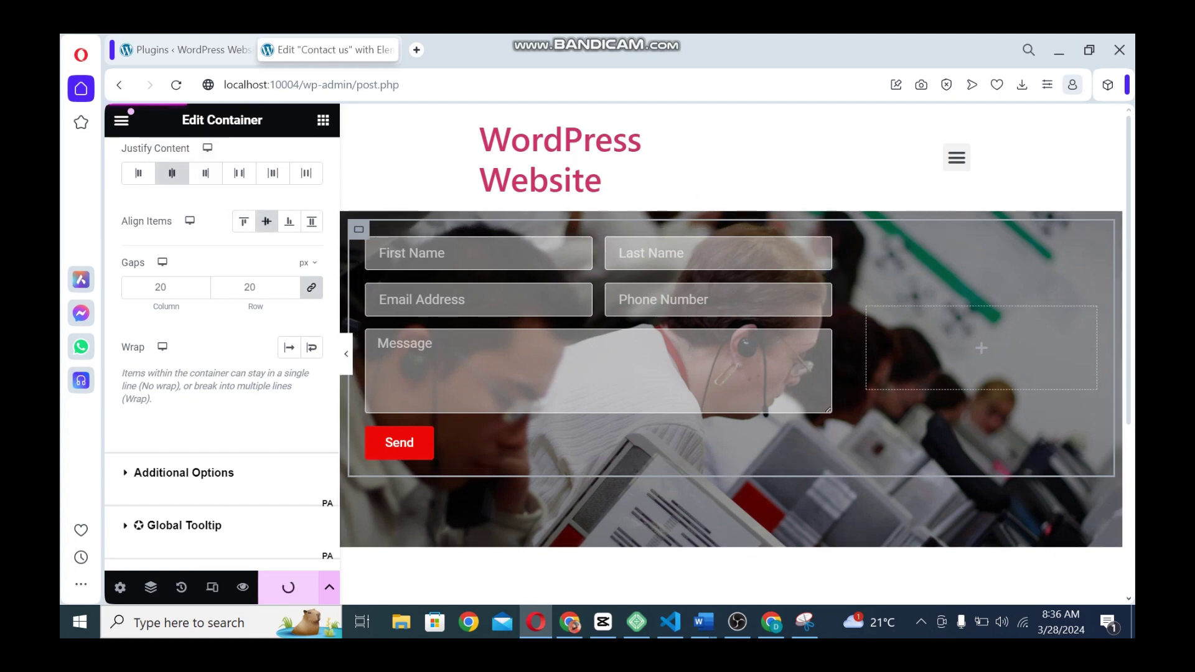
{"action": "scroll", "coordinate": [222, 354], "scroll_direction": "up", "scroll_amount": 5}
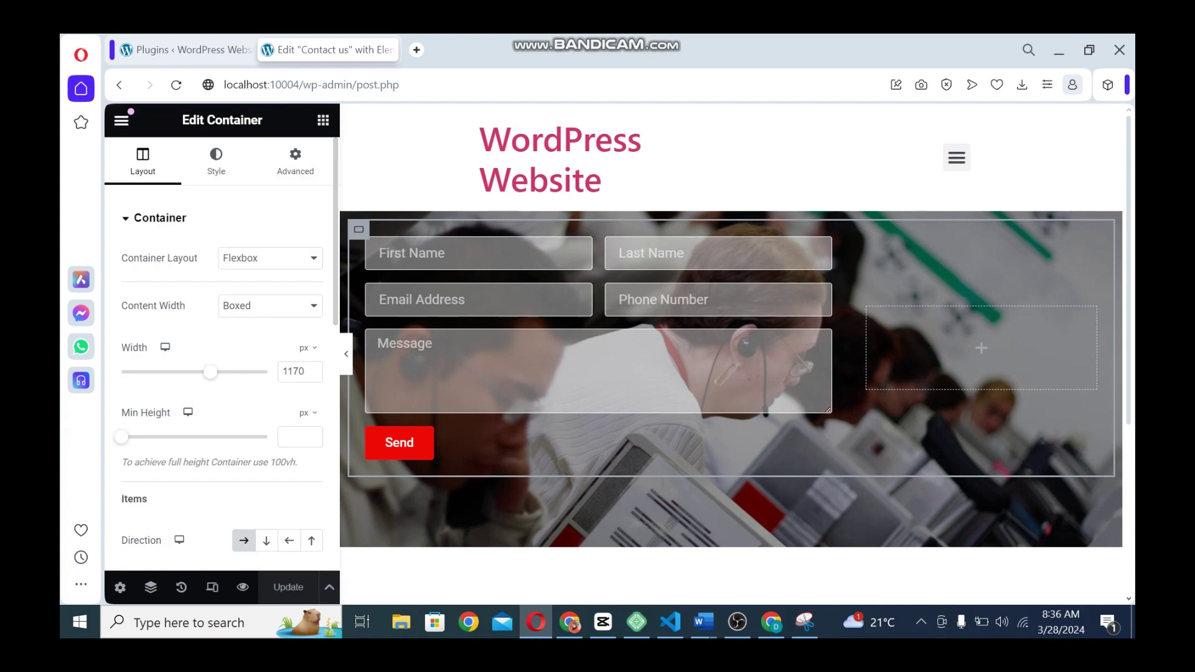
{"action": "left_click", "coordinate": [322, 120]}
Search the widgets for 'icon' and place an Icon Box in the empty right column
{"action": "type", "text": "s"}
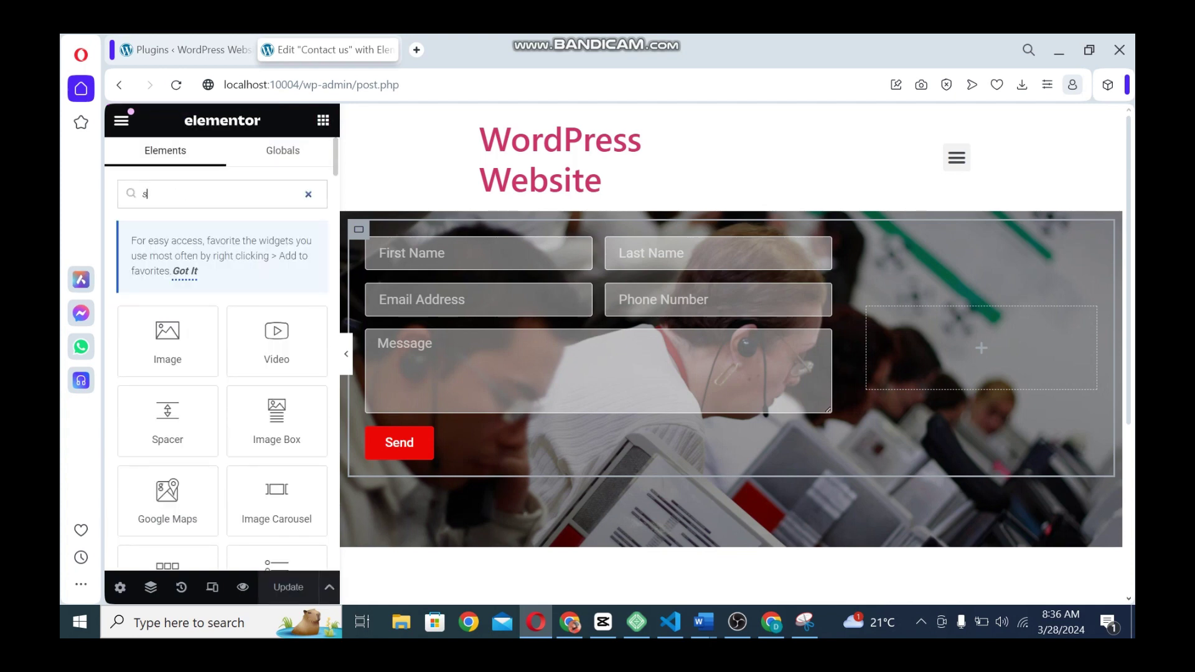
{"action": "key", "text": "BackSpace"}
{"action": "type", "text": "par"}
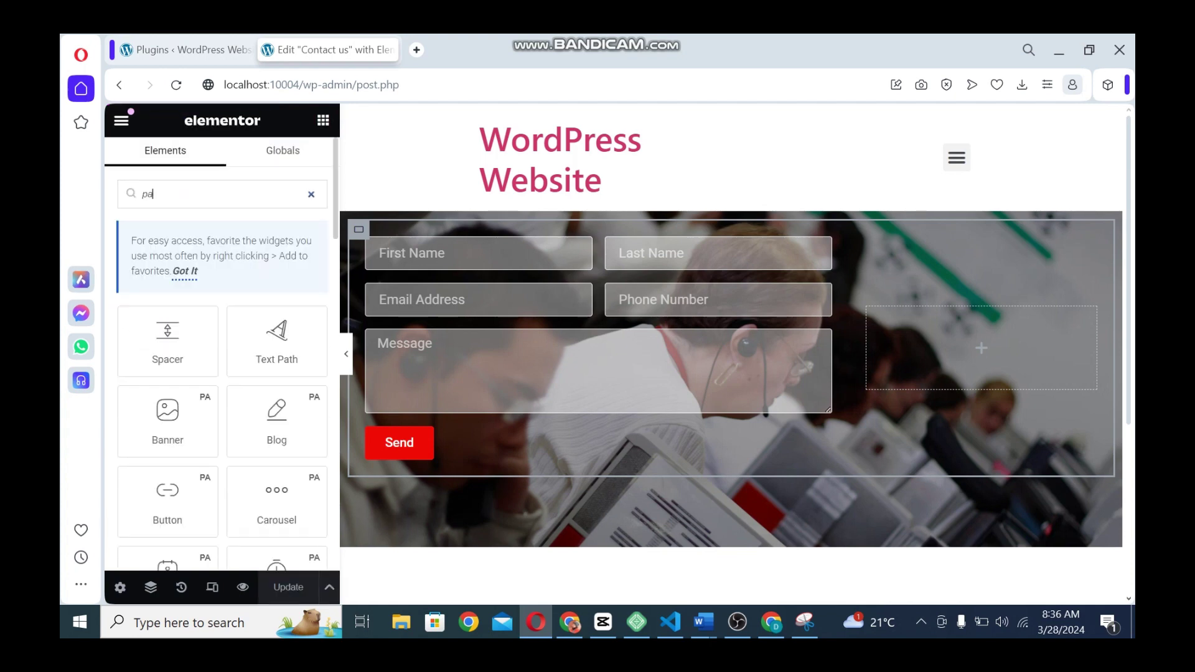
{"action": "key", "text": "BackSpace"}
{"action": "key", "text": "BackSpace"}
{"action": "key", "text": "BackSpace"}
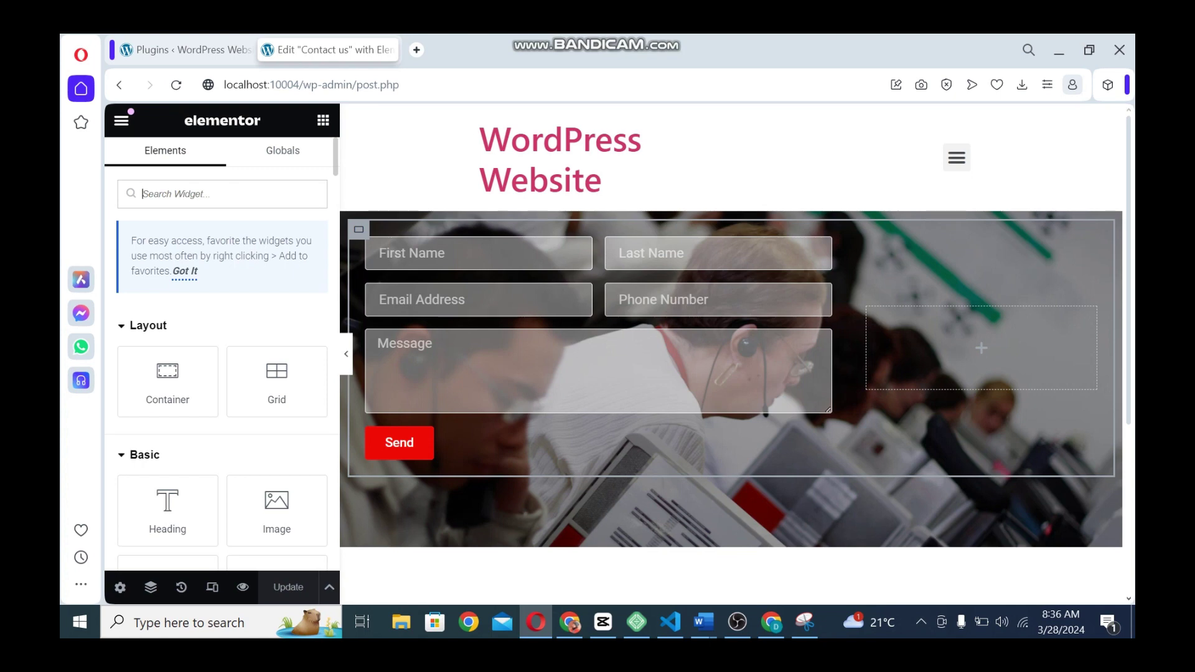
{"action": "type", "text": "icon"}
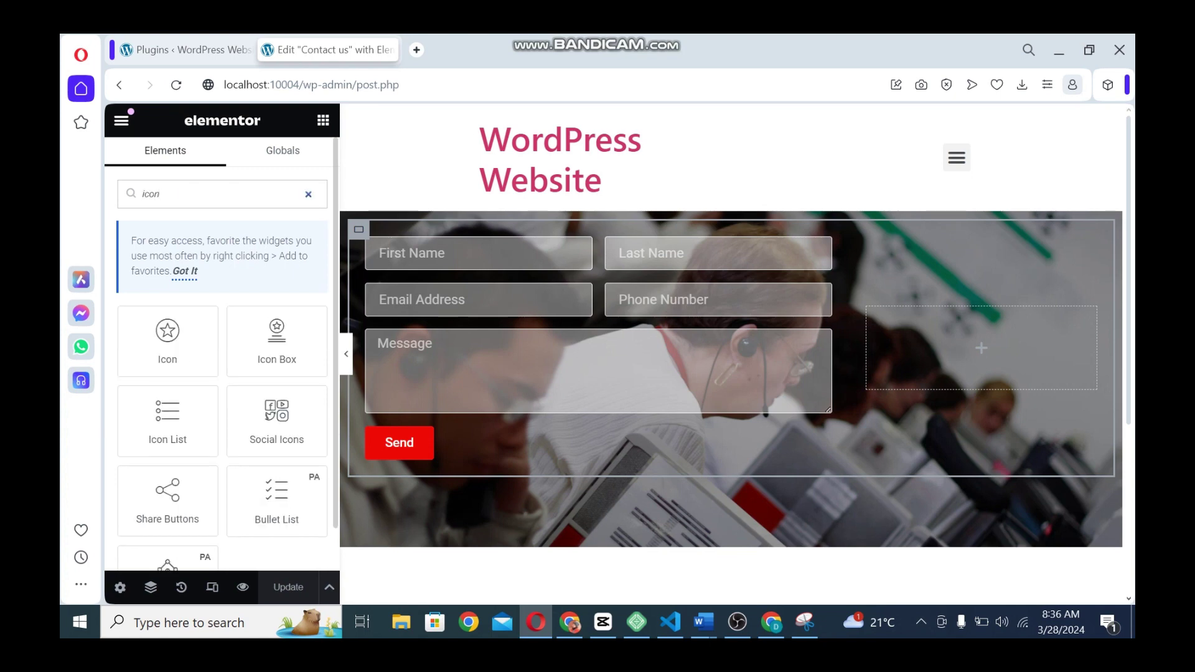
{"action": "left_click_drag", "start_coordinate": [277, 341], "coordinate": [943, 342]}
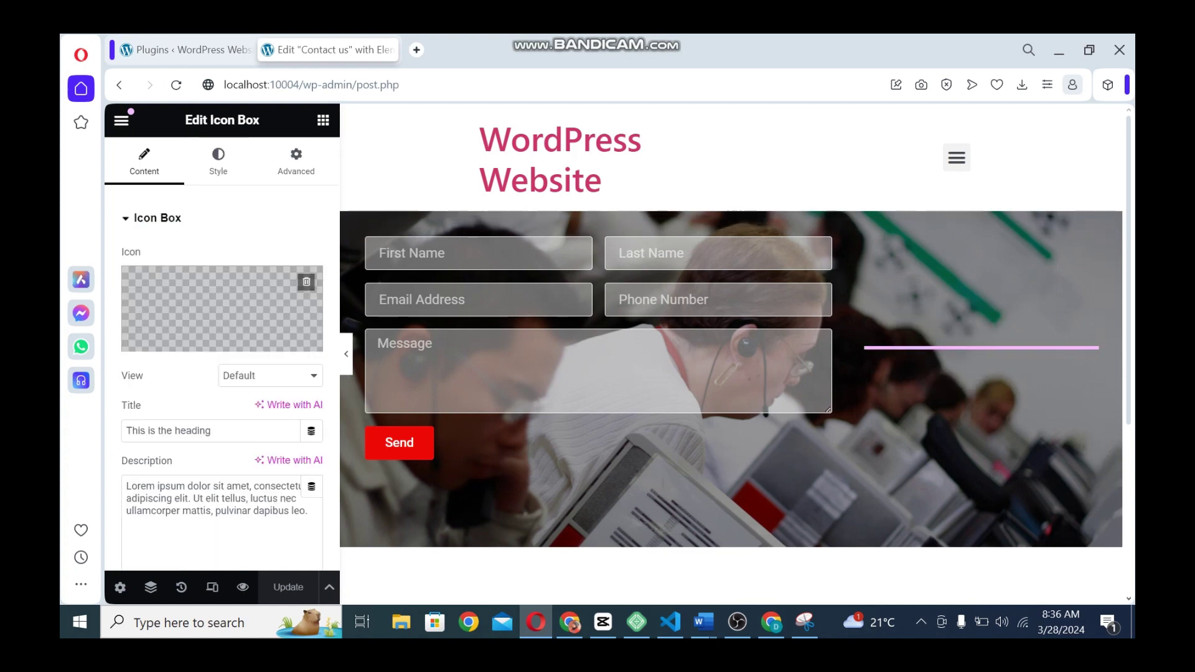
Set the icon box's icon to the map marker from the Icon Library
{"action": "left_click", "coordinate": [171, 340]}
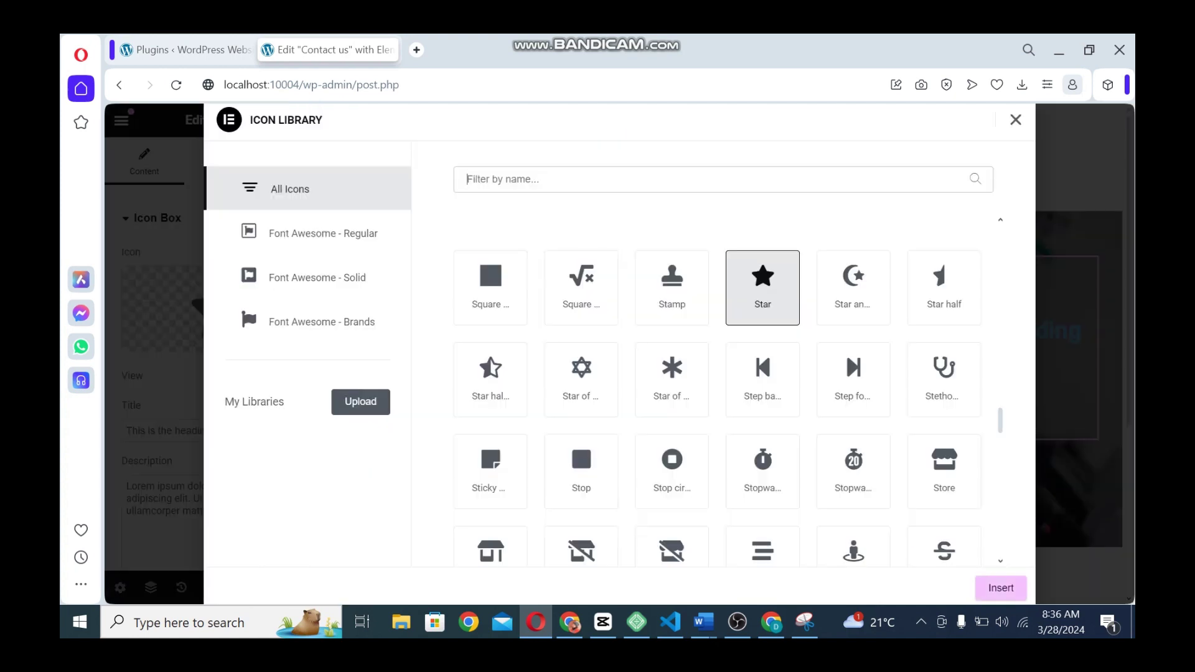
{"action": "type", "text": "map"}
{"action": "left_click", "coordinate": [955, 289]}
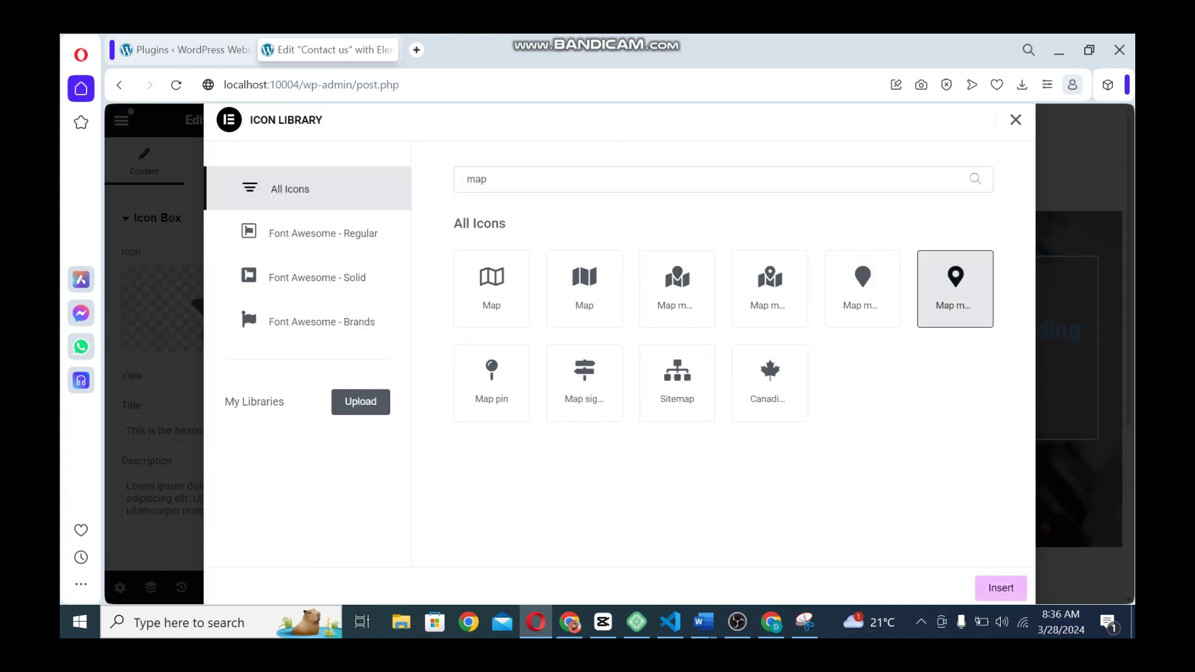
{"action": "left_click", "coordinate": [1001, 588]}
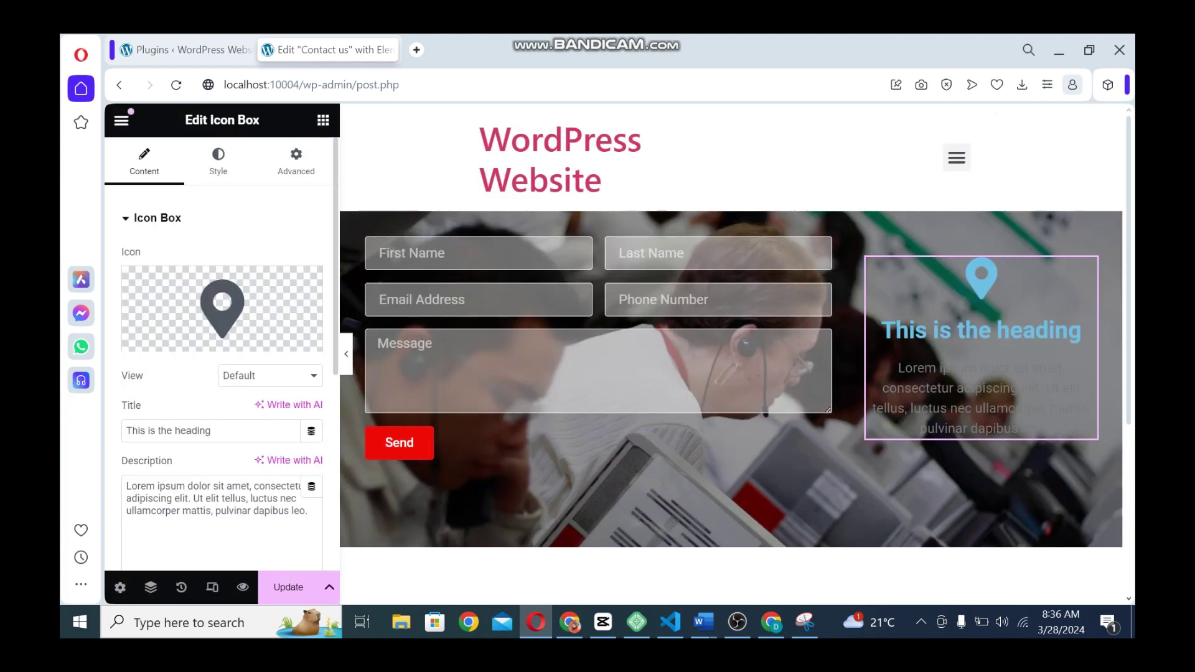
Retitle the icon box 'Address' and delete its sample description
{"action": "triple_click", "coordinate": [168, 430]}
{"action": "type", "text": "Address"}
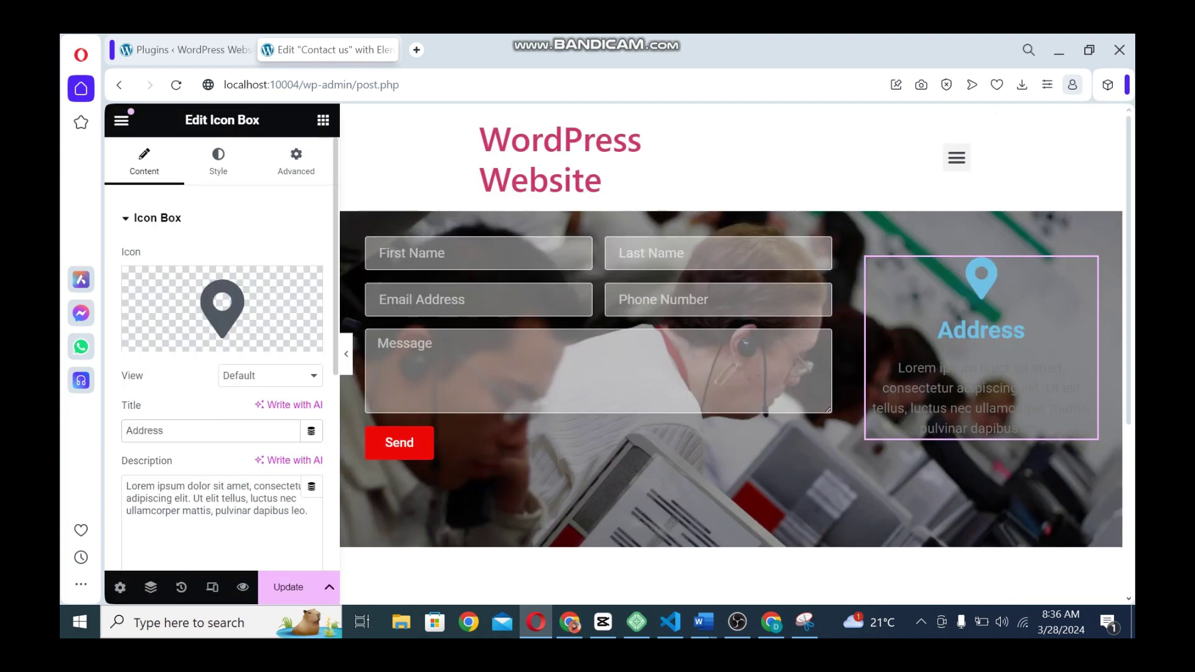
{"action": "double_click", "coordinate": [147, 460]}
{"action": "triple_click", "coordinate": [180, 499]}
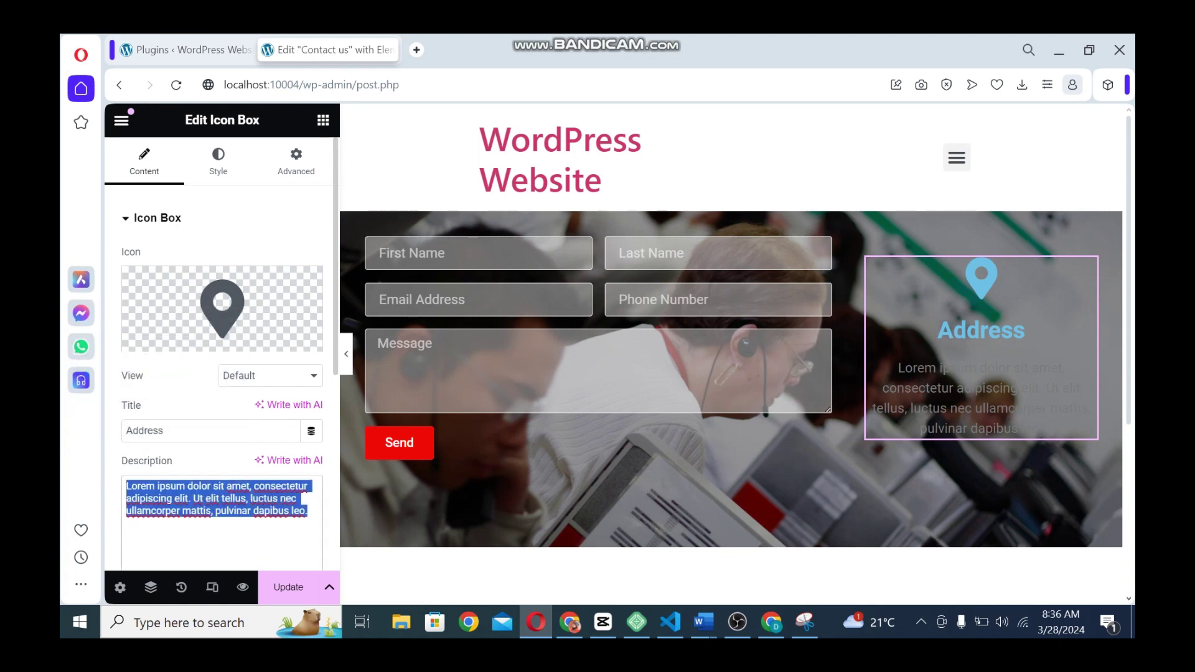
{"action": "key", "text": "BackSpace"}
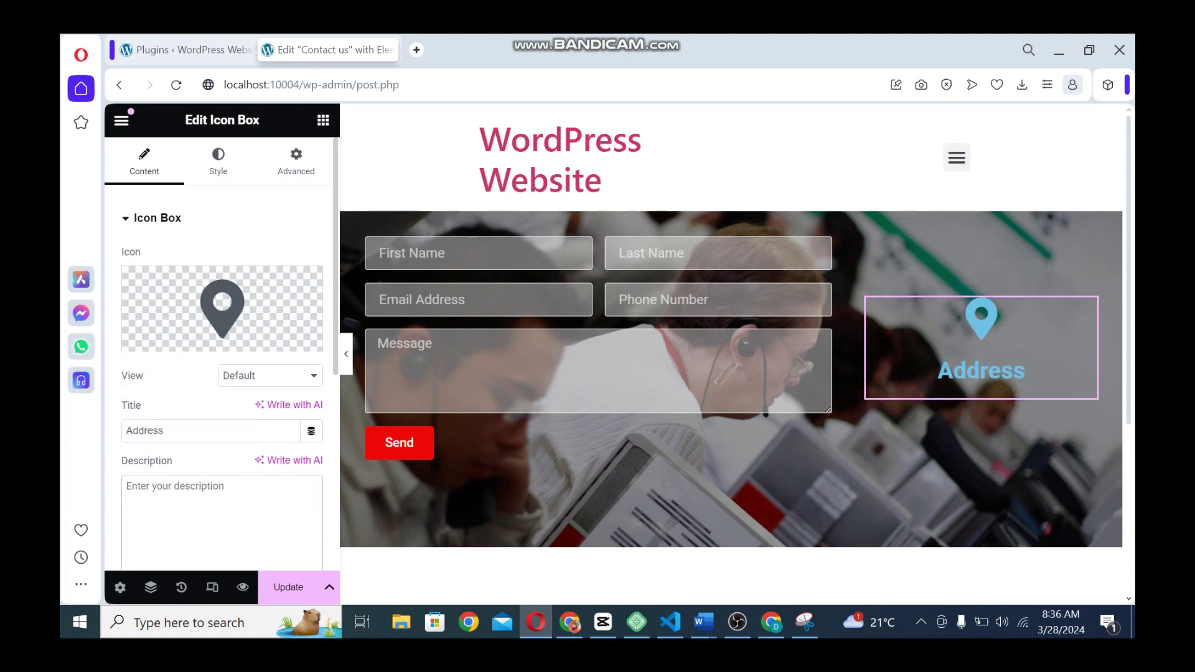
{"action": "type", "text": "lon"}
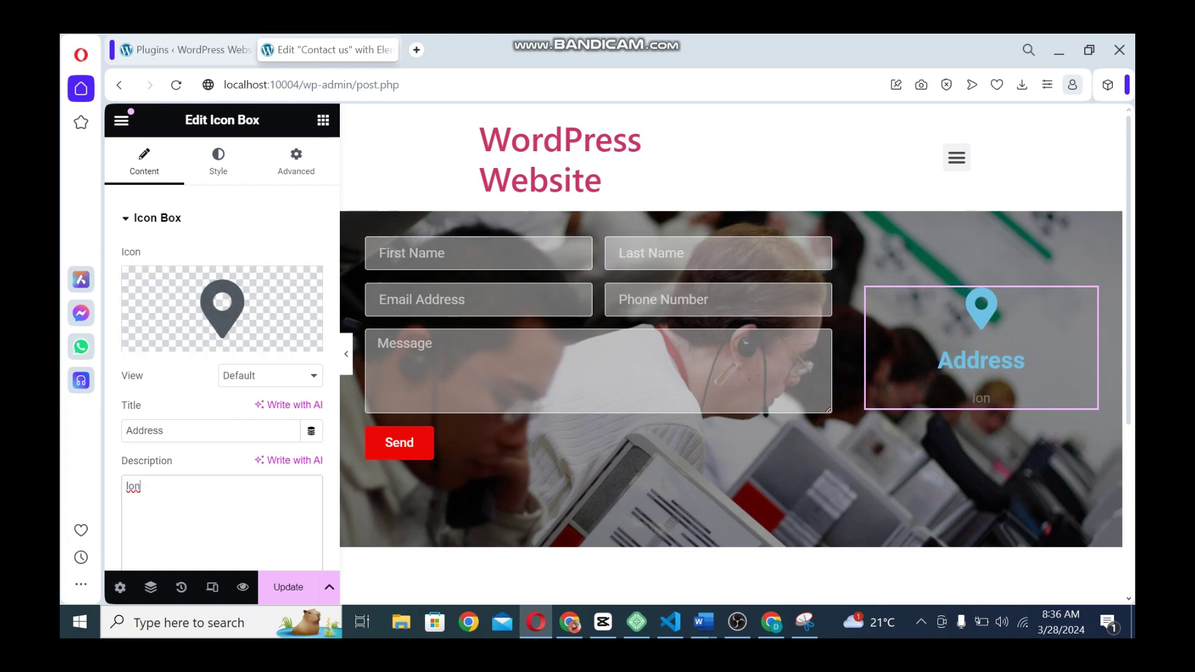
Open a new browser tab and search Google for 'goo'
{"action": "key", "text": "ctrl+t"}
{"action": "type", "text": "goo"}
{"action": "key", "text": "Return"}
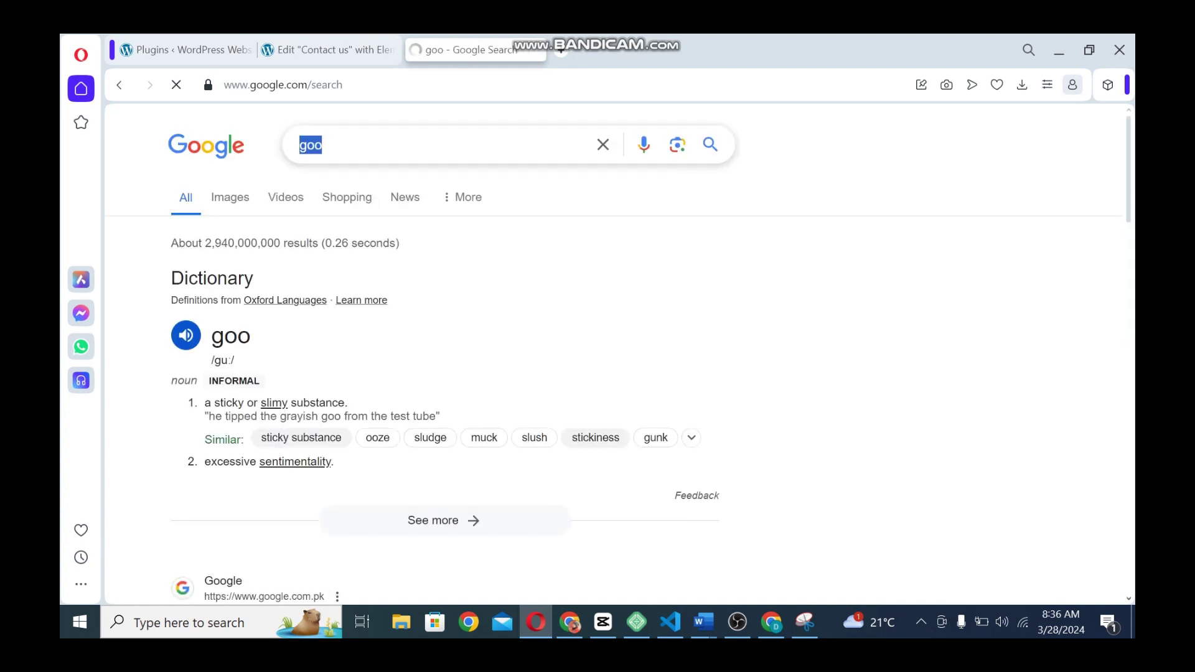
Search 'dummy address new york' and paste the NYU result's street address into the Address description
{"action": "type", "text": "dummmy addre"}
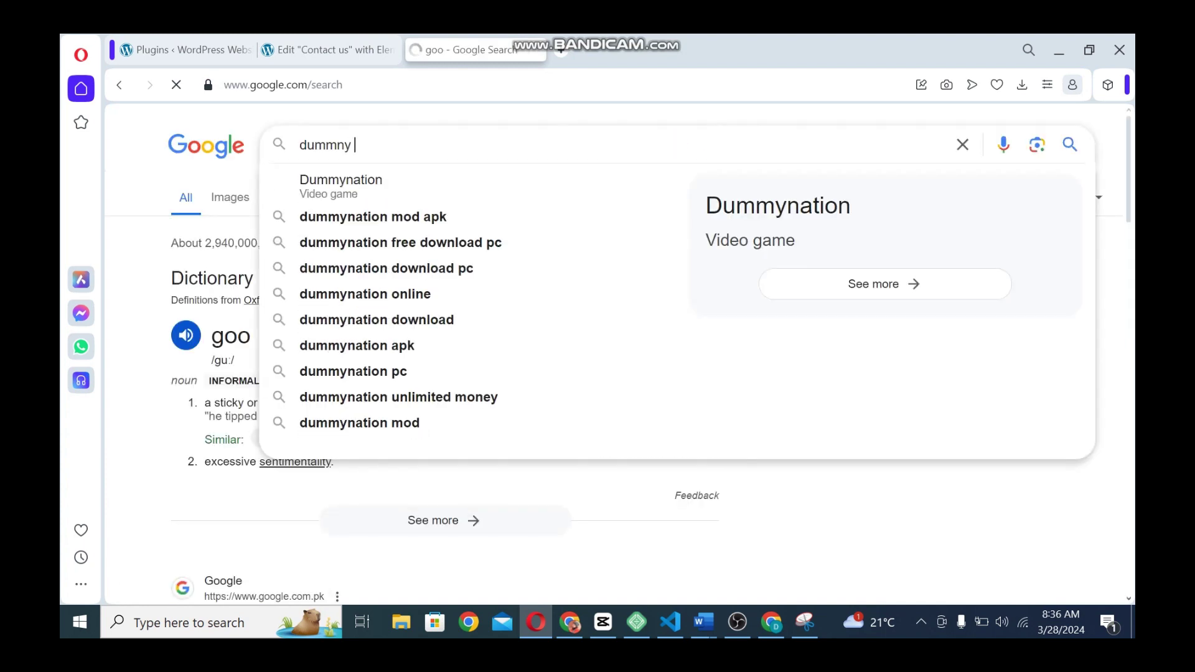
{"action": "type", "text": "ss"}
{"action": "key", "text": "Down"}
{"action": "key", "text": "Return"}
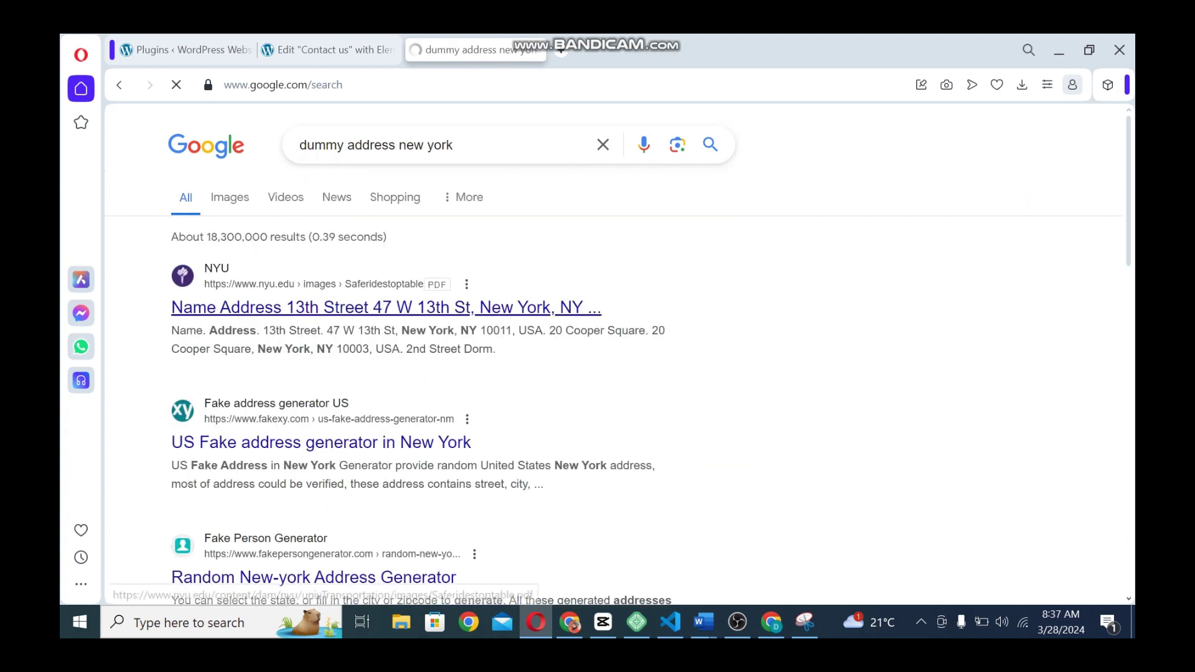
{"action": "left_click_drag", "start_coordinate": [601, 306], "coordinate": [286, 307]}
{"action": "key", "text": "ctrl+c"}
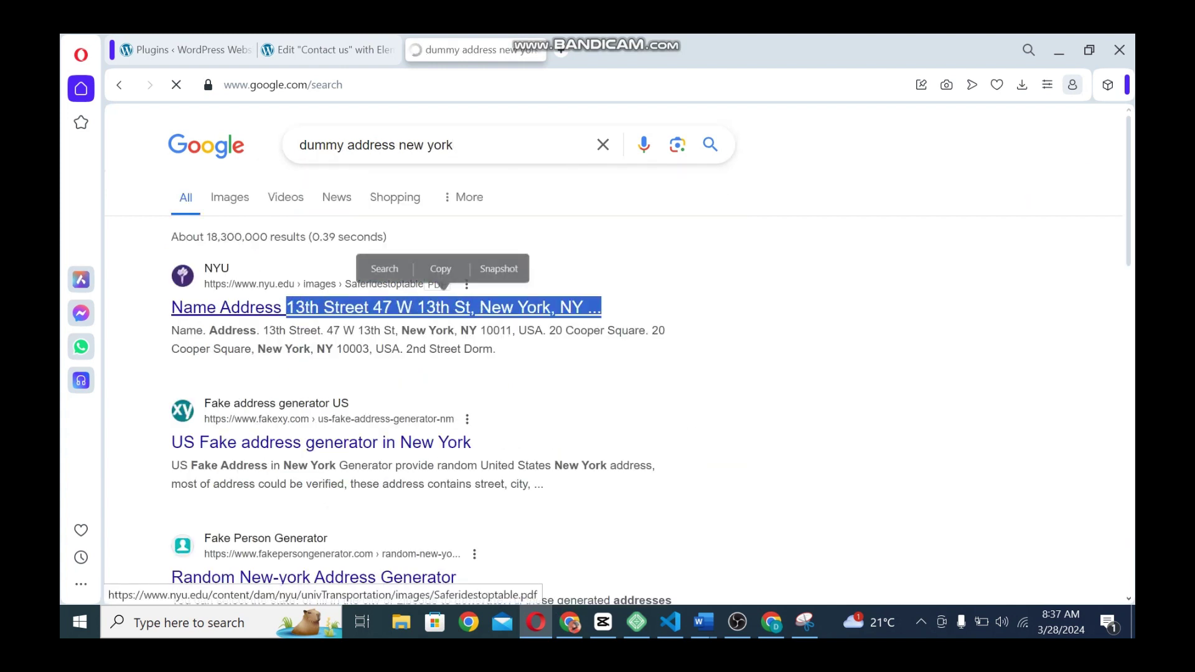
{"action": "key", "text": "ctrl+Tab"}
{"action": "key", "text": "ctrl+Tab"}
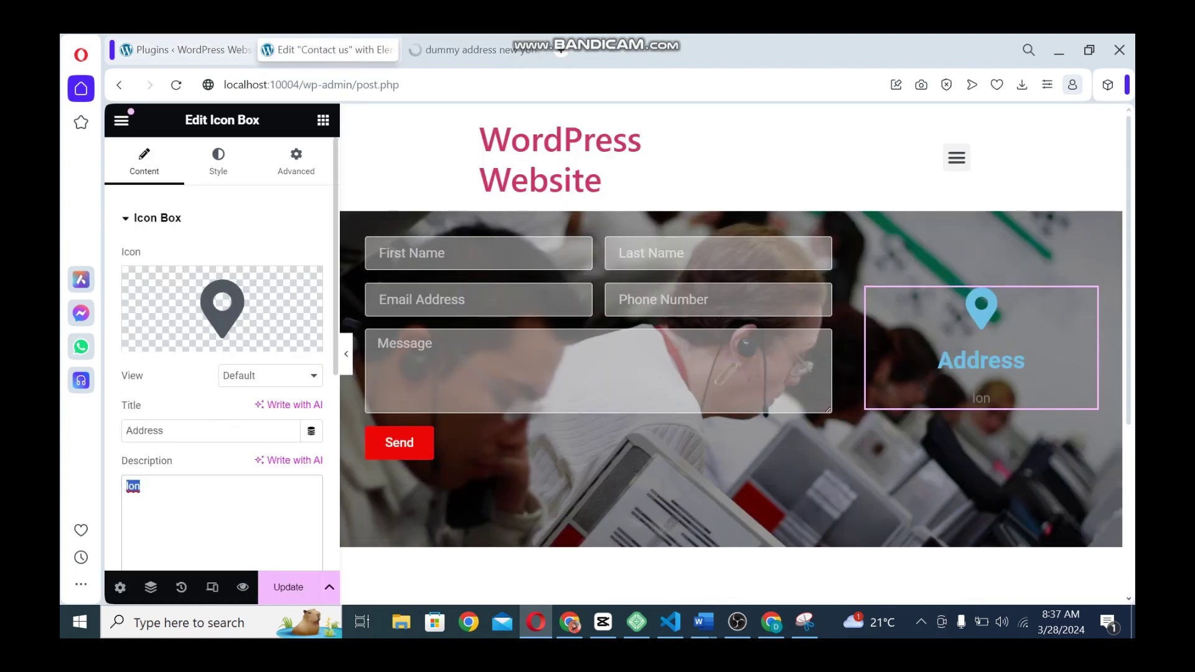
{"action": "key", "text": "ctrl+v"}
{"action": "left_click", "coordinate": [217, 161]}
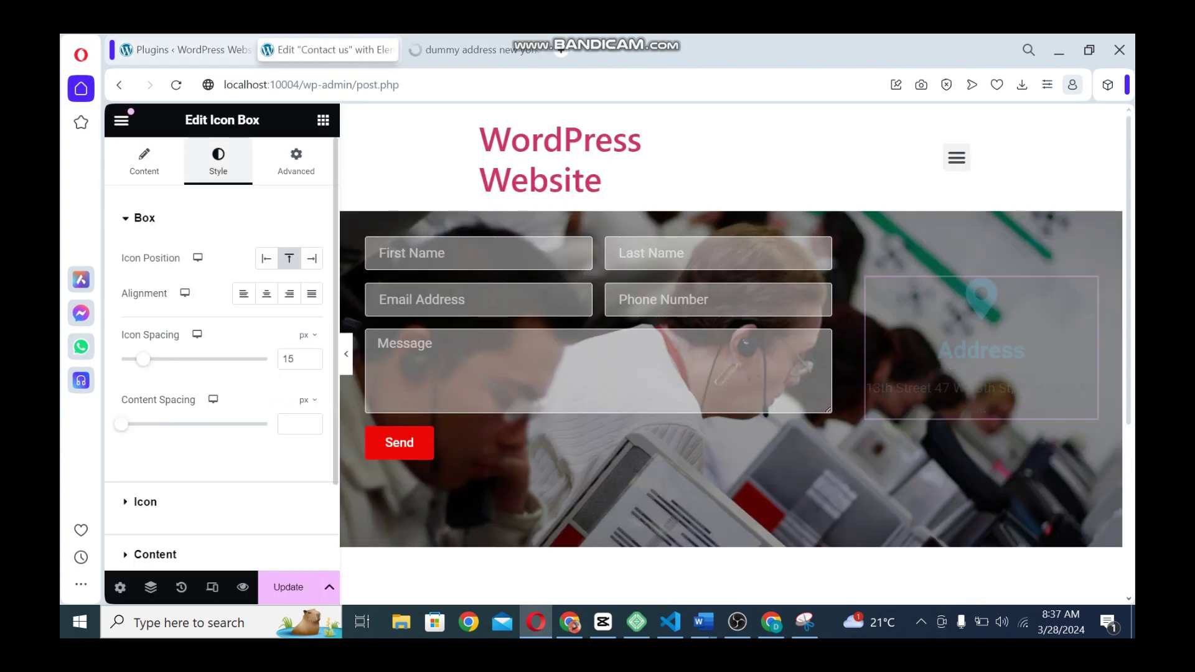
Put the Address icon left of its text, use the Stacked view, and set content spacing to 10
{"action": "left_click", "coordinate": [266, 258]}
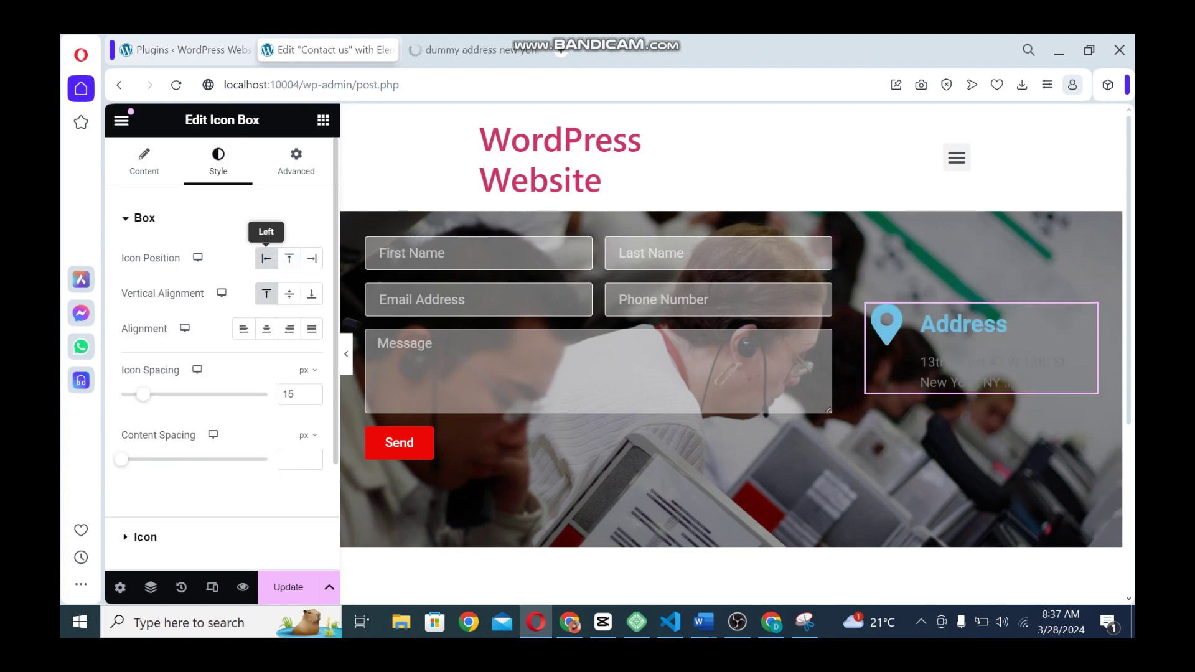
{"action": "left_click", "coordinate": [143, 161]}
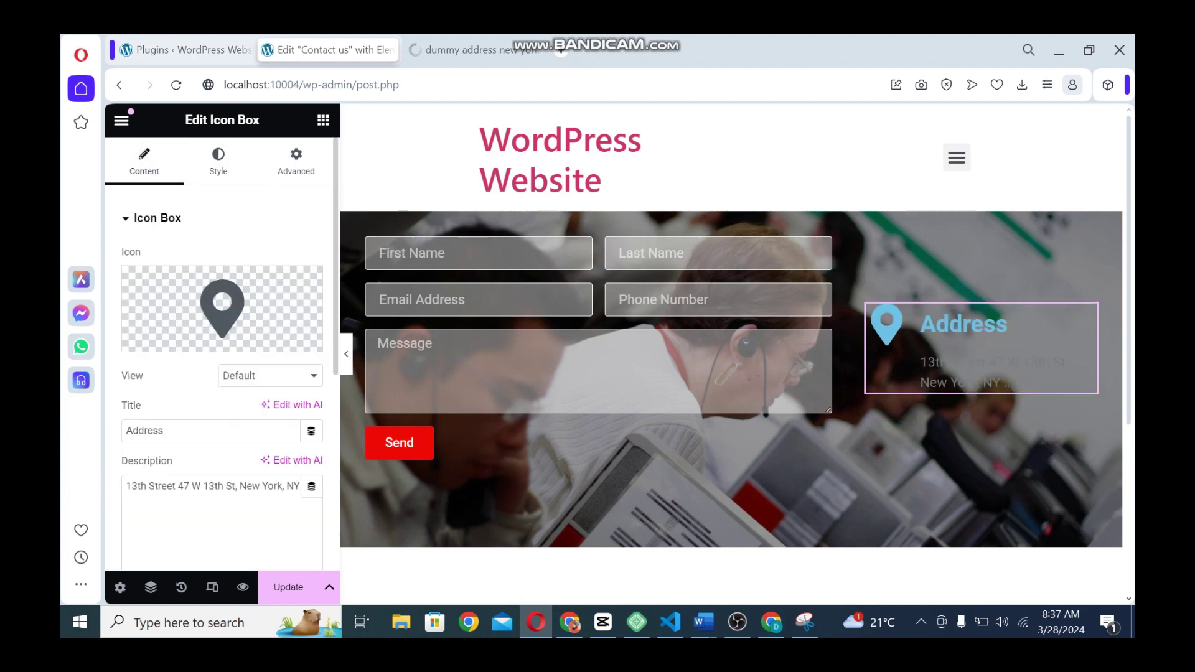
{"action": "left_click", "coordinate": [270, 375]}
{"action": "left_click", "coordinate": [242, 405]}
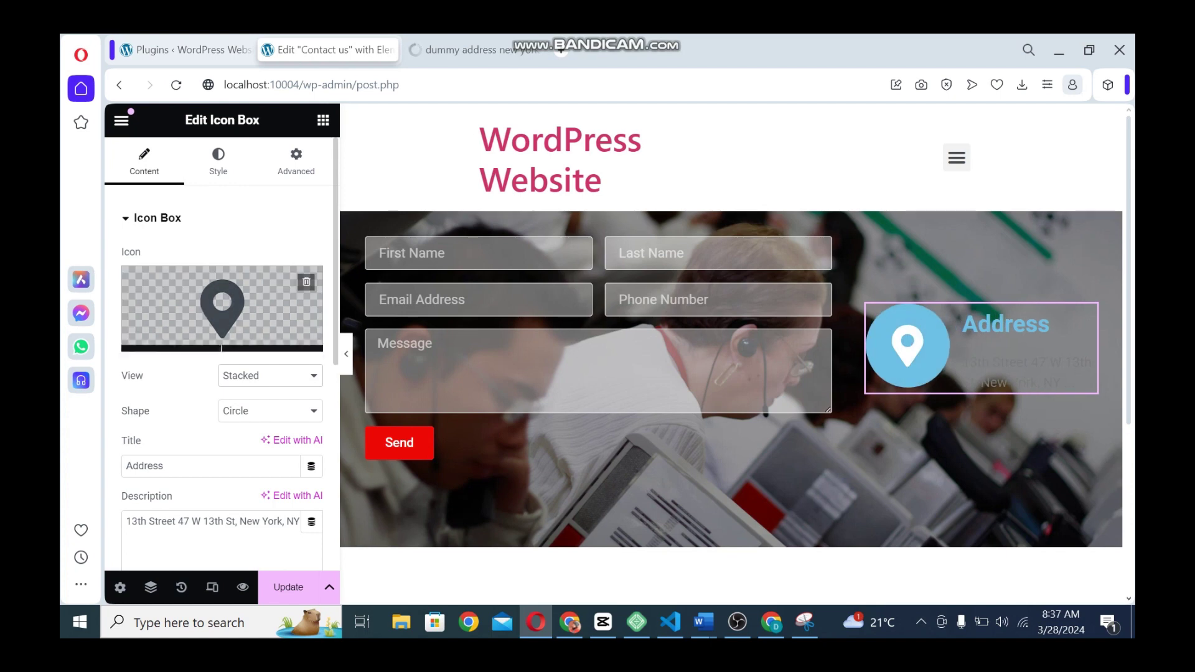
{"action": "left_click", "coordinate": [217, 162]}
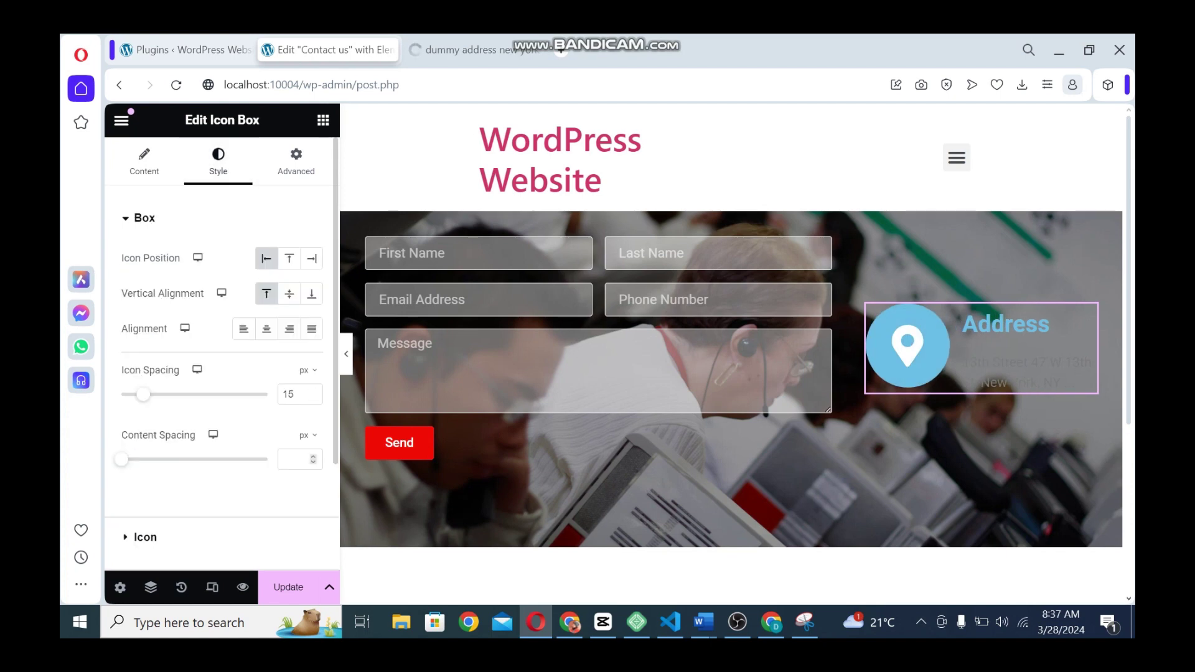
{"action": "type", "text": "10"}
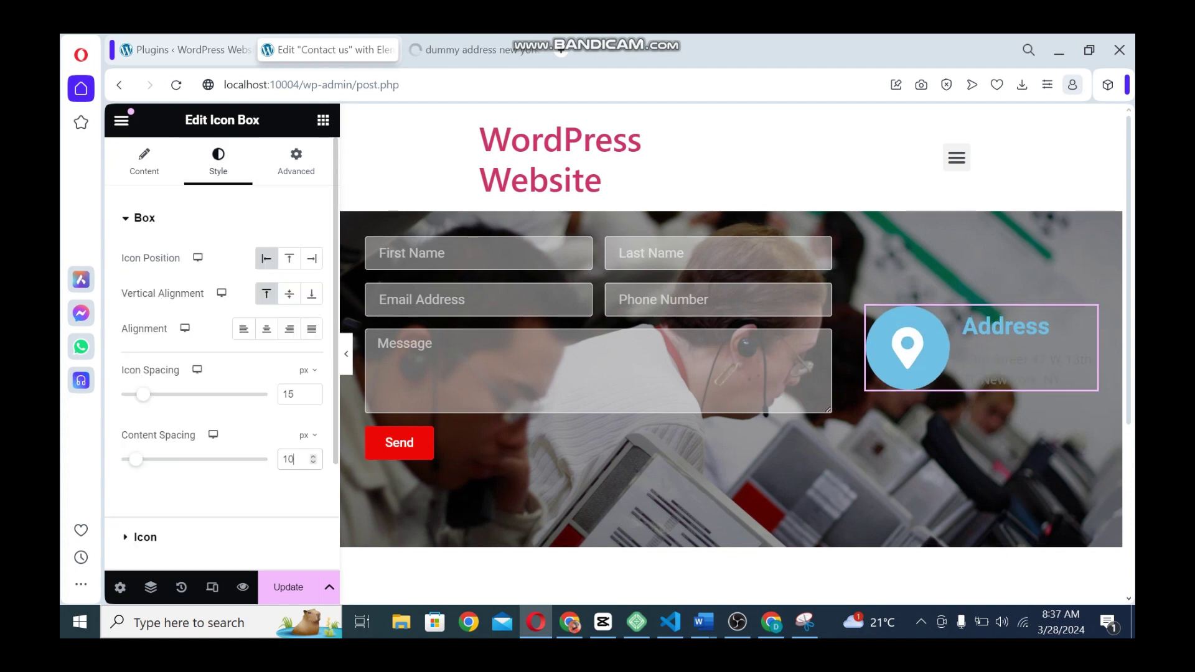
Make the Address icon bright red with a size of 20
{"action": "left_click", "coordinate": [145, 536]}
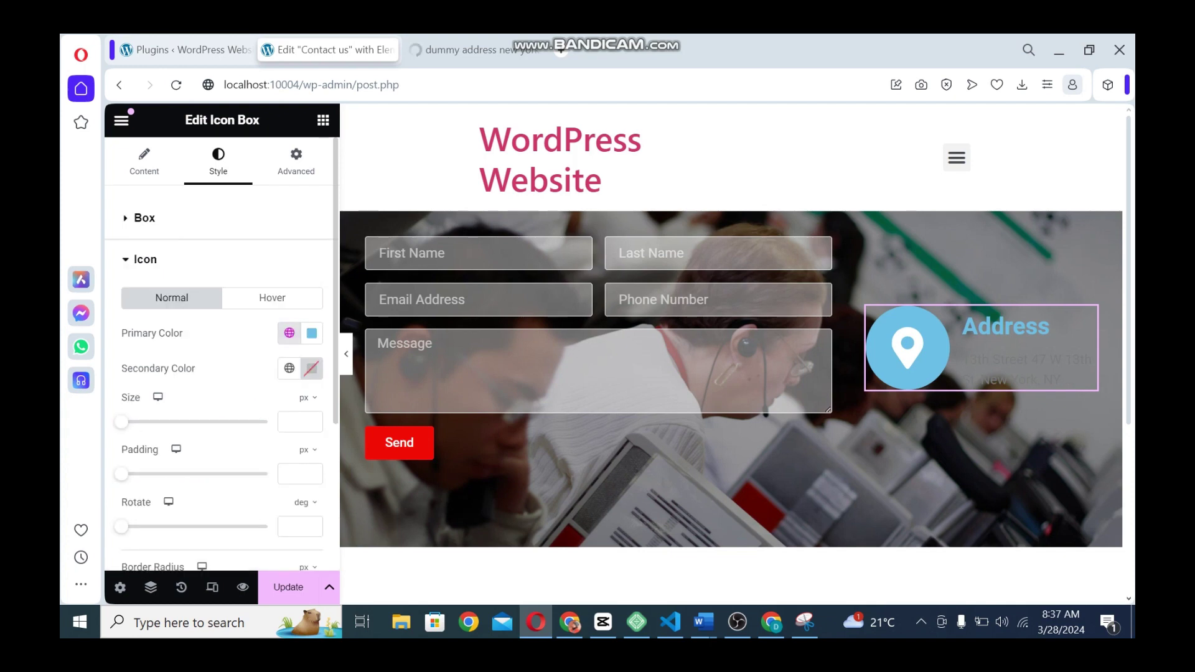
{"action": "left_click", "coordinate": [289, 333]}
{"action": "left_click", "coordinate": [174, 507]}
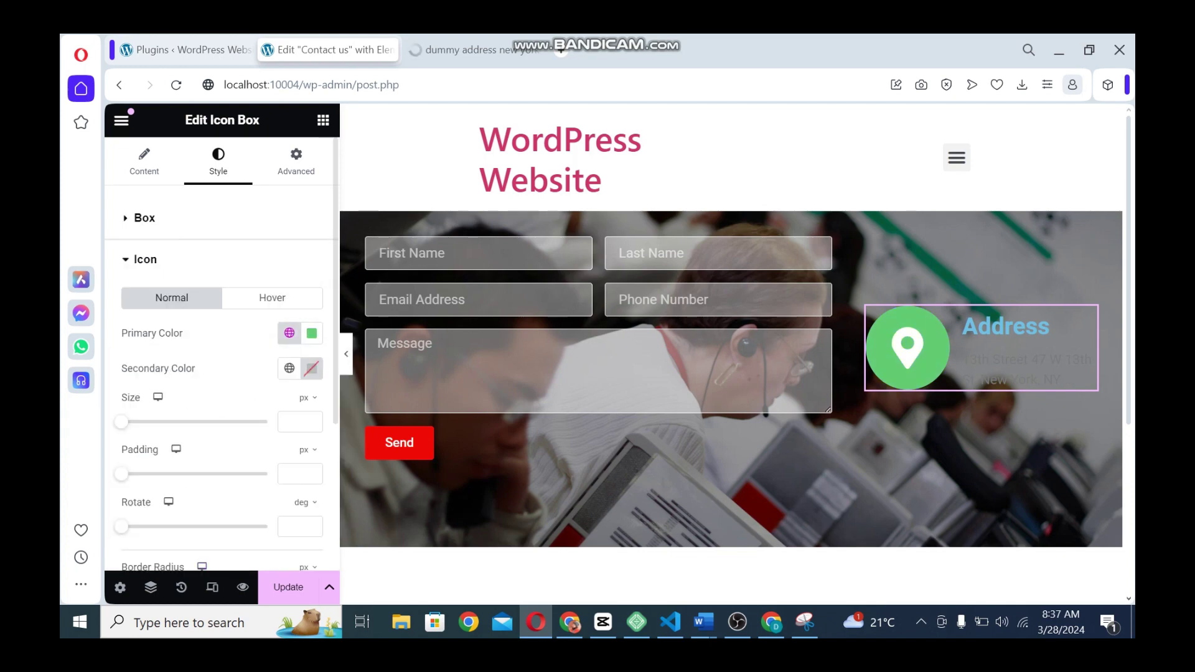
{"action": "left_click", "coordinate": [311, 332]}
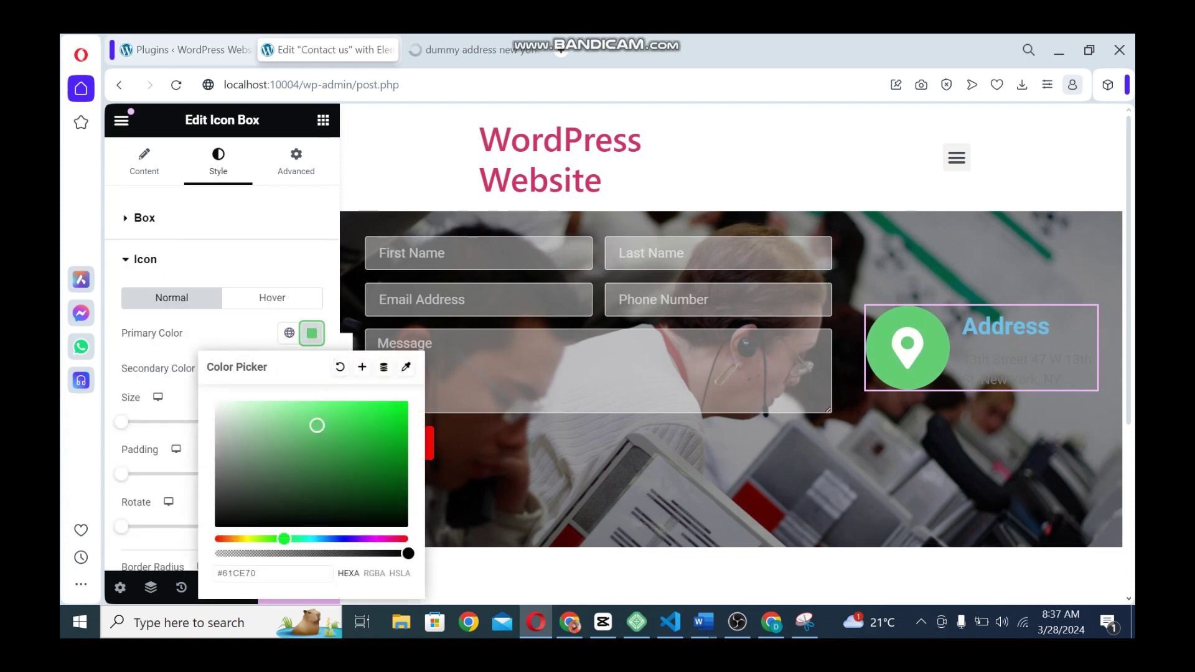
{"action": "left_click_drag", "start_coordinate": [283, 539], "coordinate": [408, 538]}
{"action": "left_click_drag", "start_coordinate": [392, 451], "coordinate": [408, 401]}
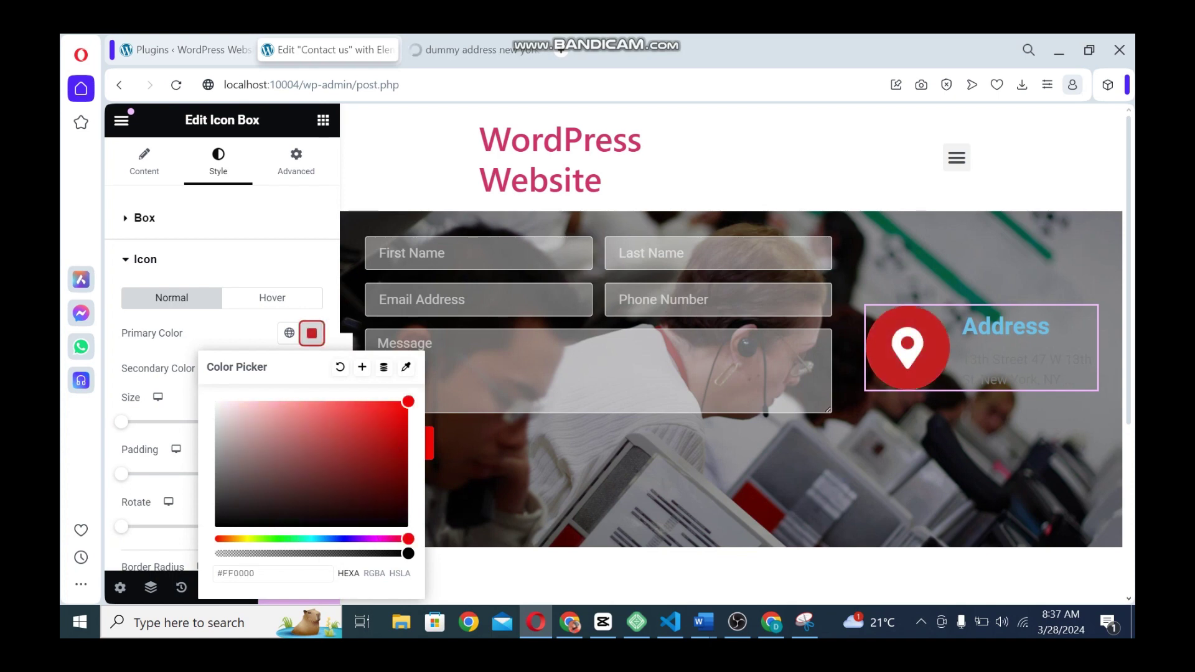
{"action": "left_click", "coordinate": [243, 334]}
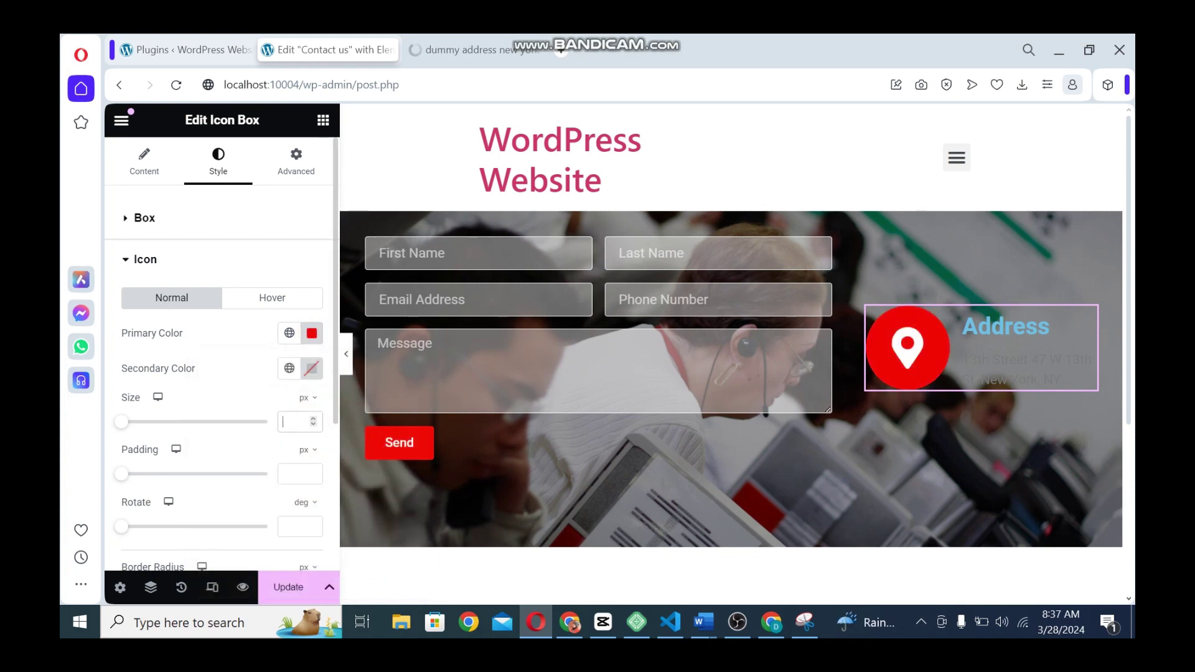
{"action": "type", "text": "20"}
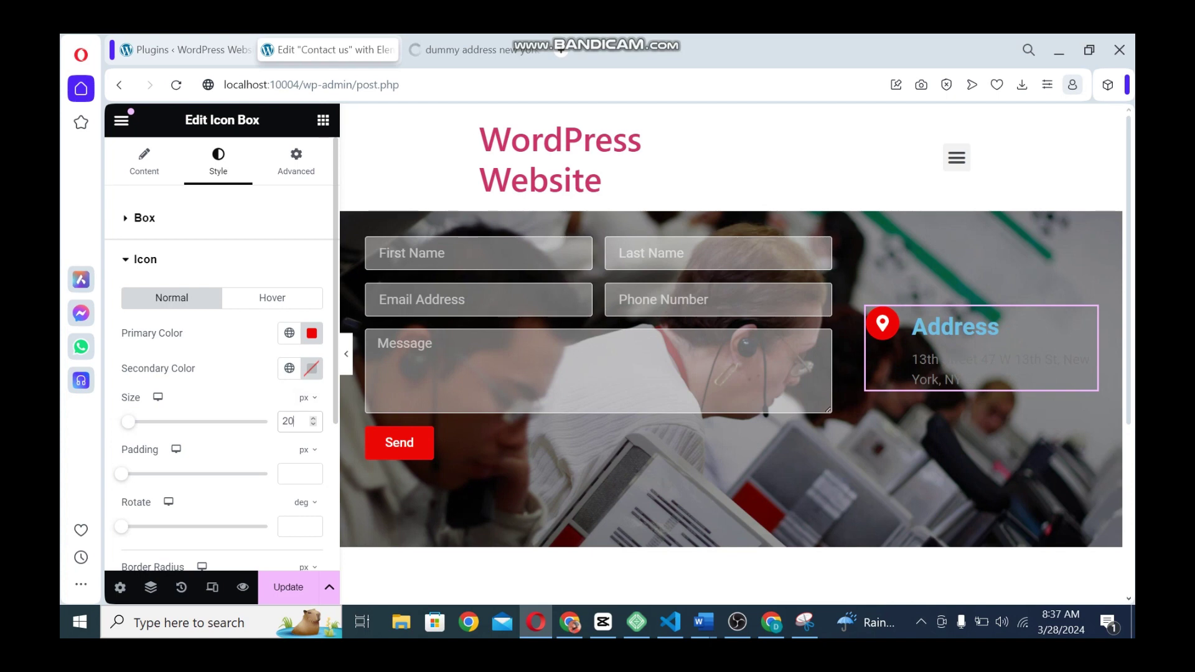
Style the Address title white at 24 px with Bold (700) weight
{"action": "left_click", "coordinate": [145, 259]}
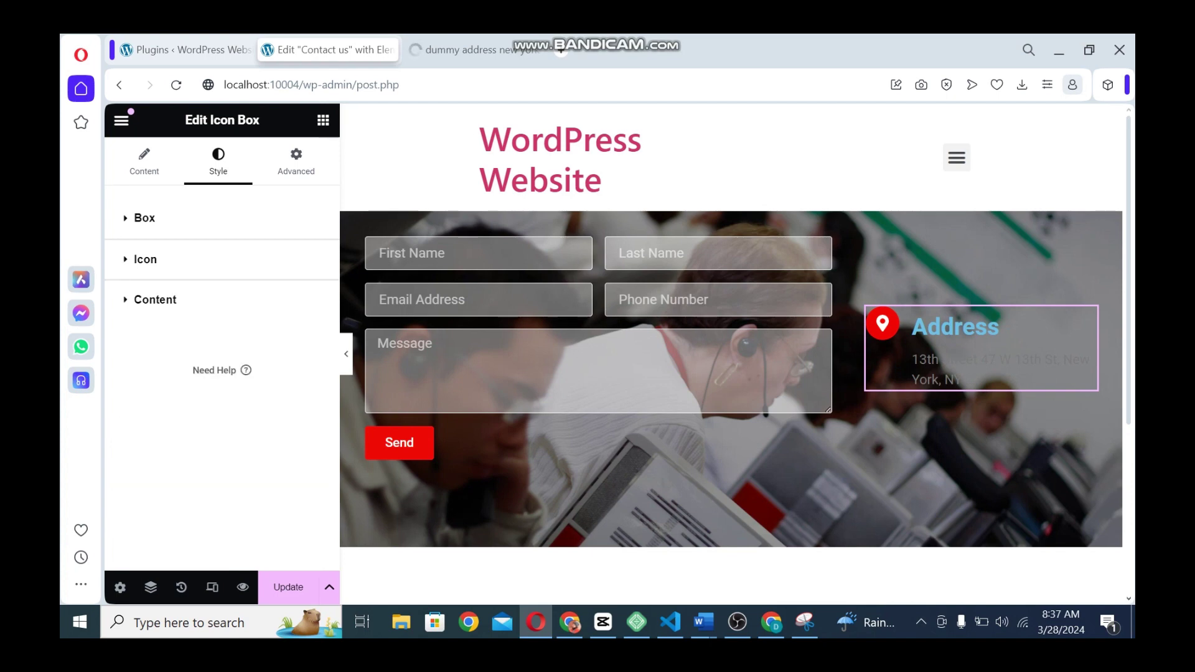
{"action": "left_click", "coordinate": [155, 300]}
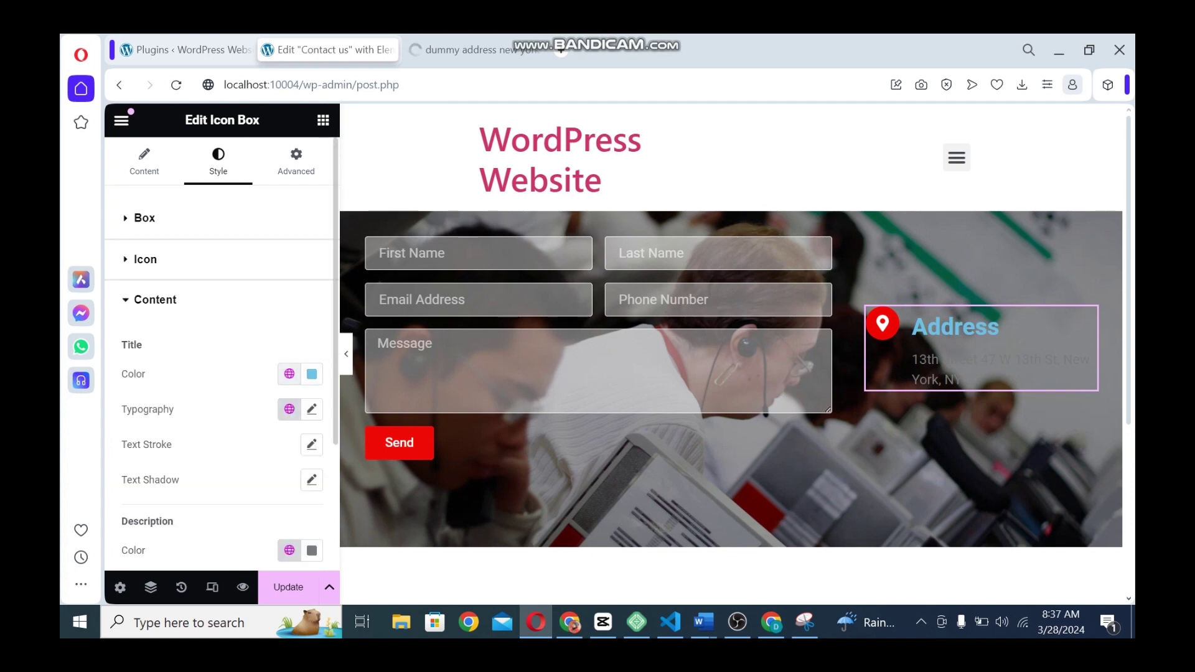
{"action": "left_click", "coordinate": [312, 373]}
{"action": "left_click_drag", "start_coordinate": [295, 262], "coordinate": [215, 159]}
{"action": "left_click", "coordinate": [312, 409]}
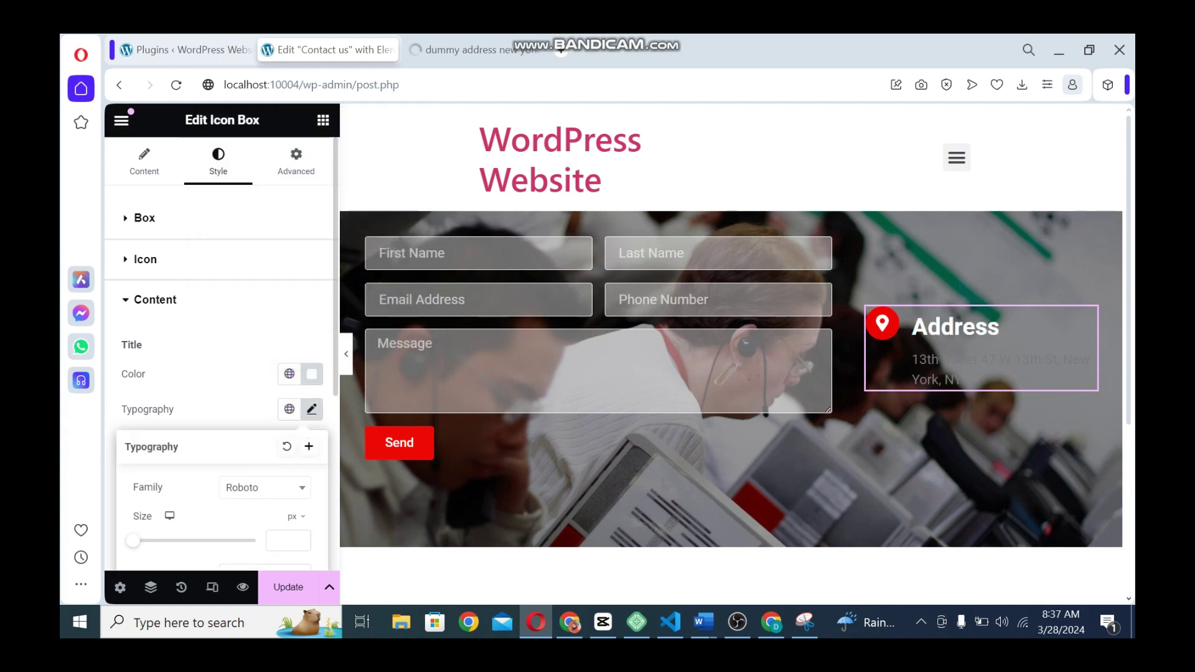
{"action": "type", "text": "24"}
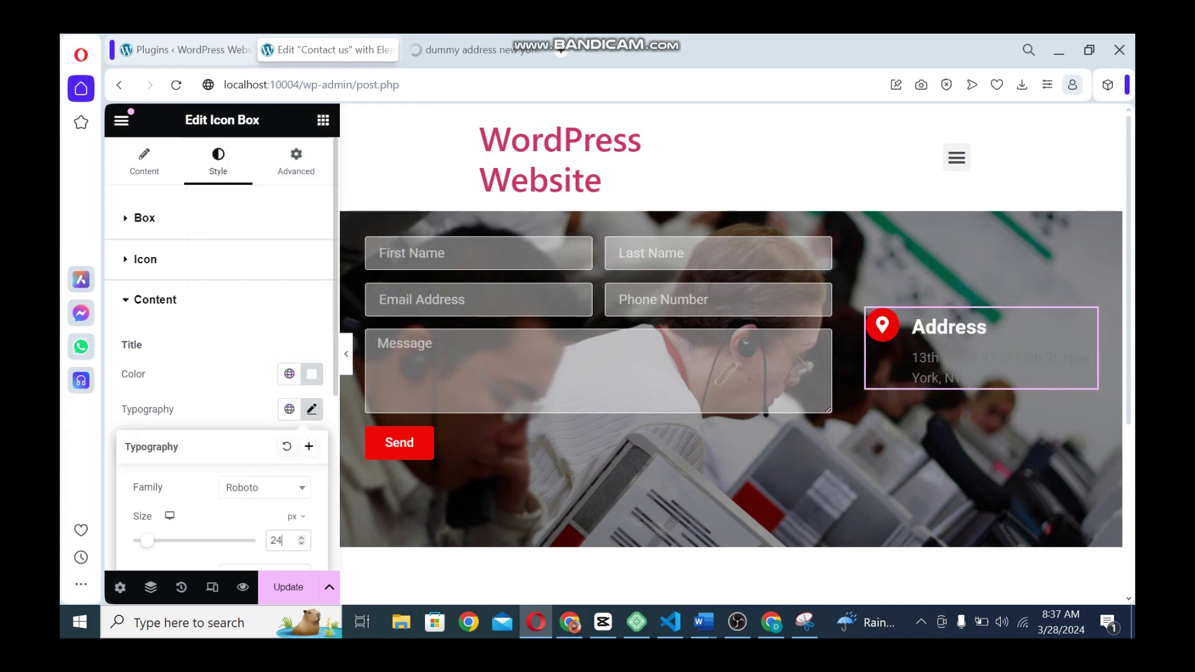
{"action": "left_click", "coordinate": [312, 409]}
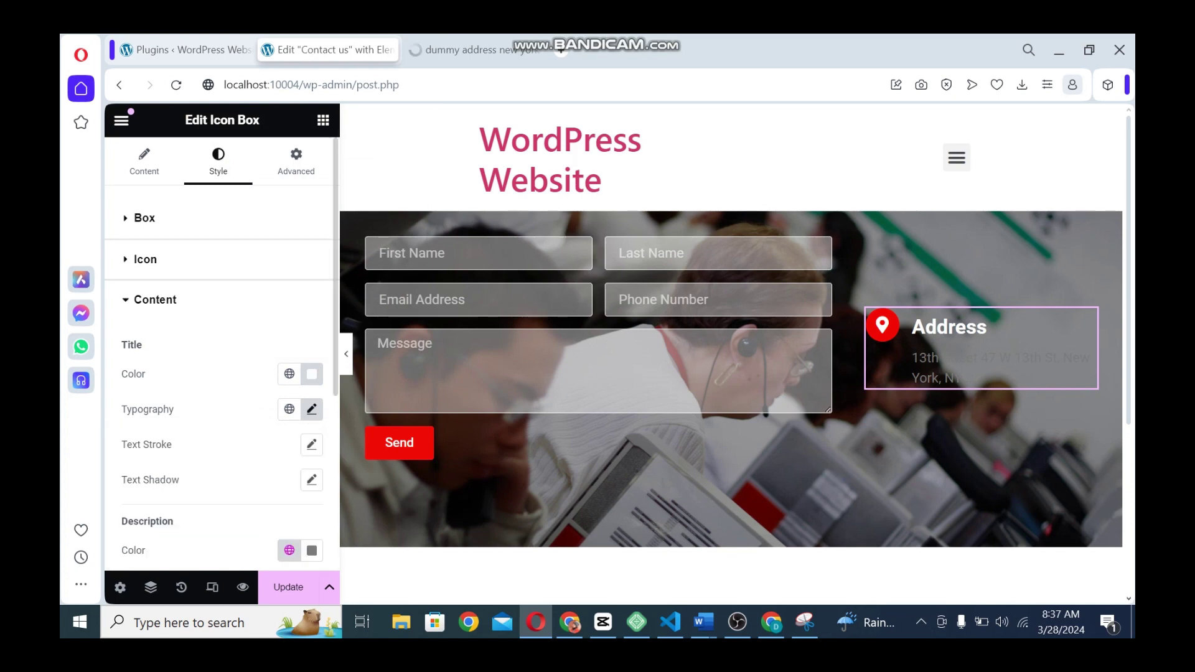
{"action": "left_click", "coordinate": [312, 409]}
{"action": "scroll", "coordinate": [312, 408], "scroll_direction": "down", "scroll_amount": 2}
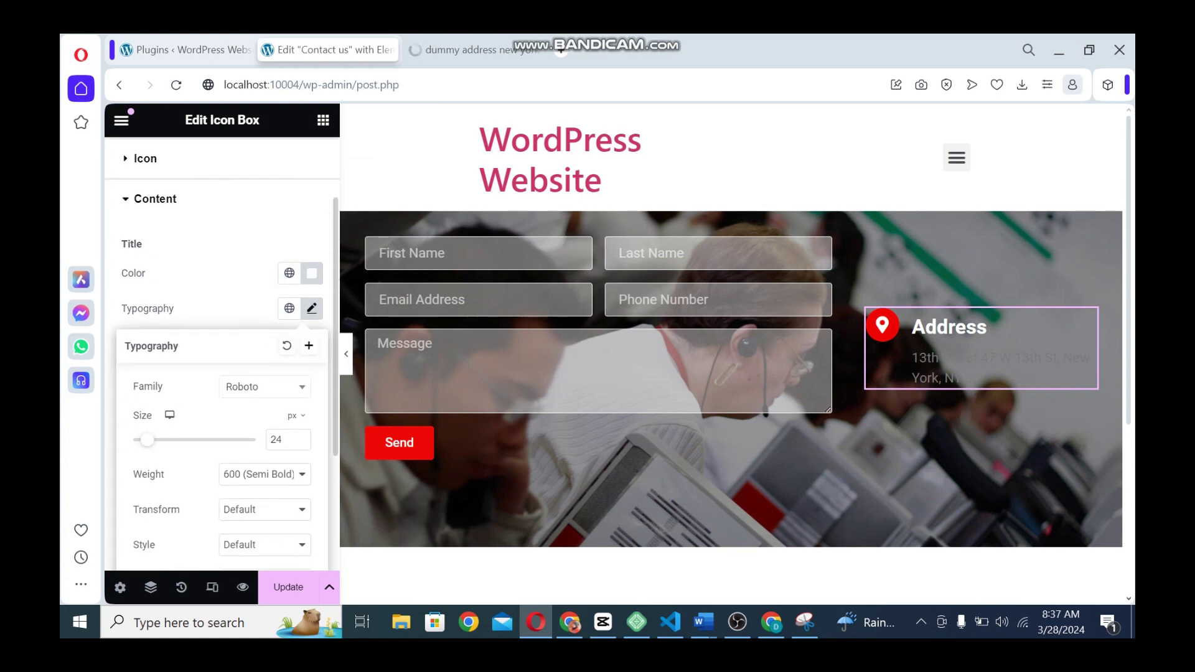
{"action": "left_click", "coordinate": [265, 474]}
{"action": "left_click", "coordinate": [264, 392]}
{"action": "left_click", "coordinate": [312, 308]}
Make the Address description text white at 15 px
{"action": "left_click", "coordinate": [311, 450]}
{"action": "left_click_drag", "start_coordinate": [267, 322], "coordinate": [217, 235]}
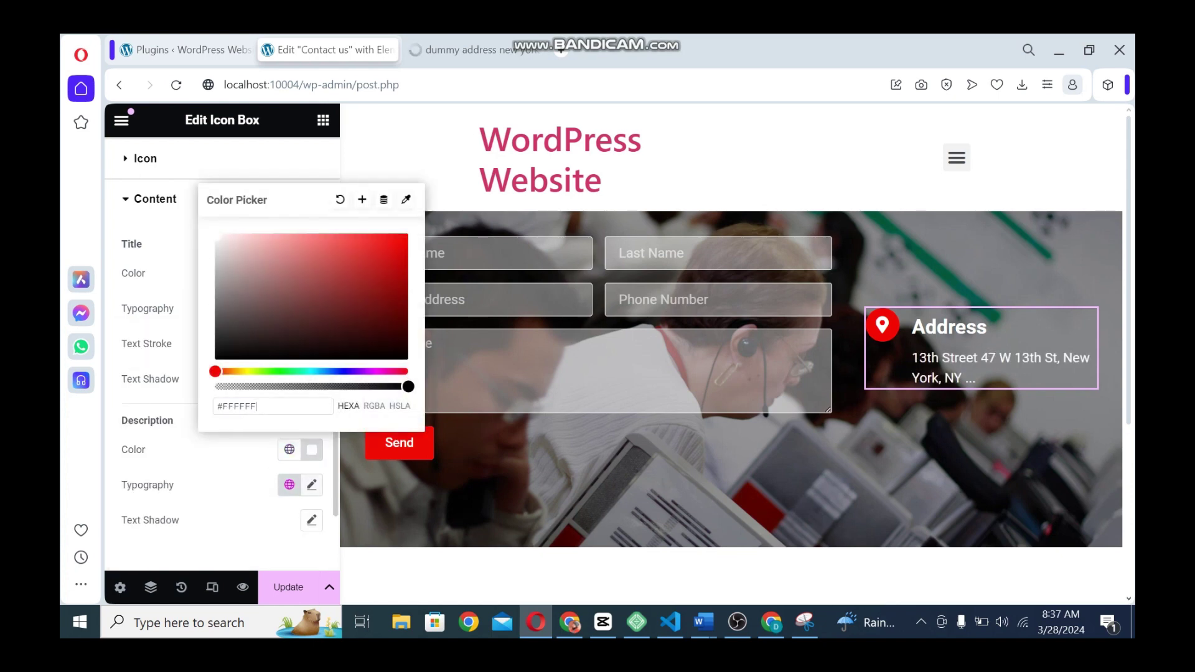
{"action": "left_click", "coordinate": [312, 484]}
{"action": "scroll", "coordinate": [312, 484], "scroll_direction": "down", "scroll_amount": 1}
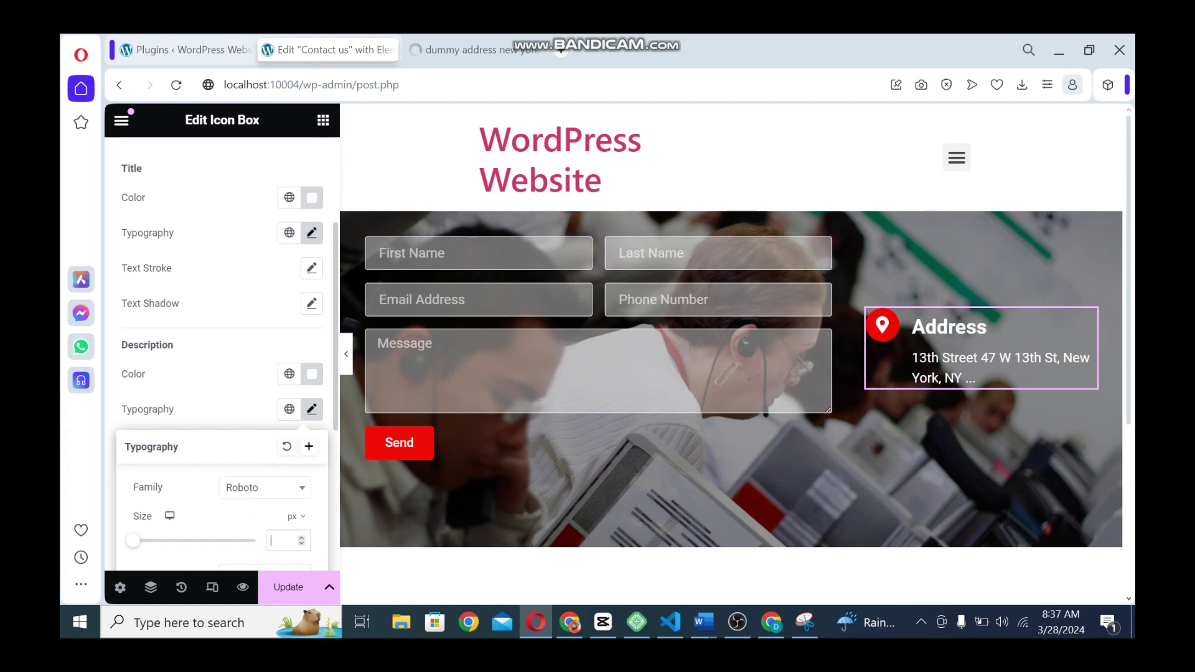
{"action": "type", "text": "15"}
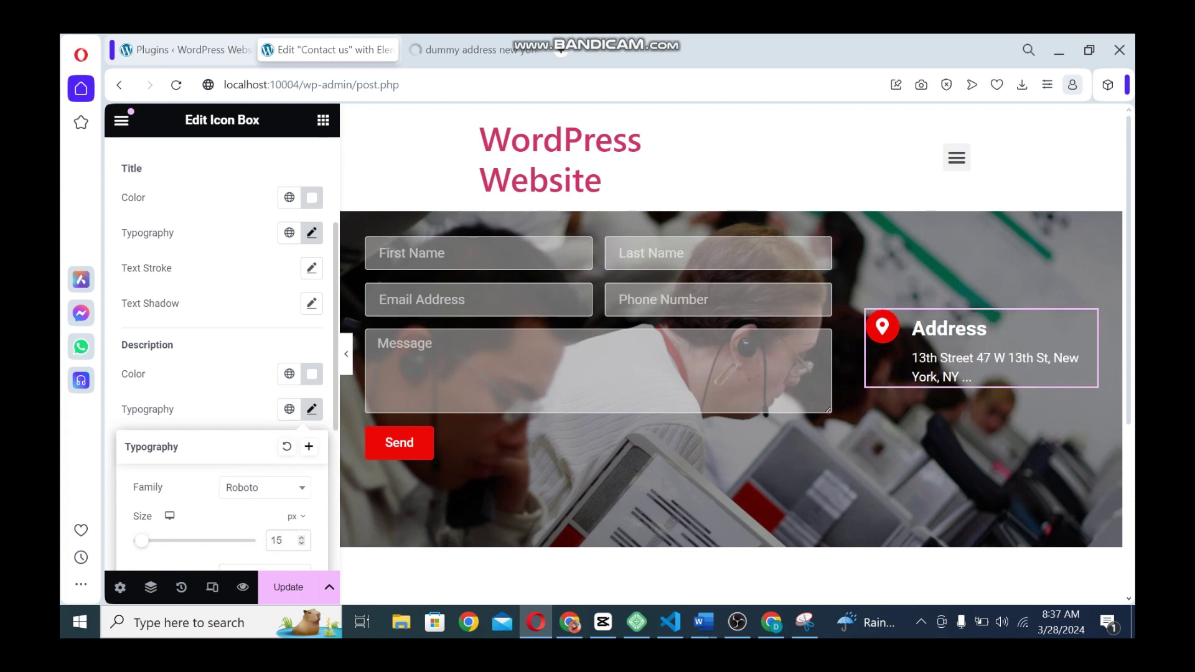
{"action": "left_click", "coordinate": [312, 410]}
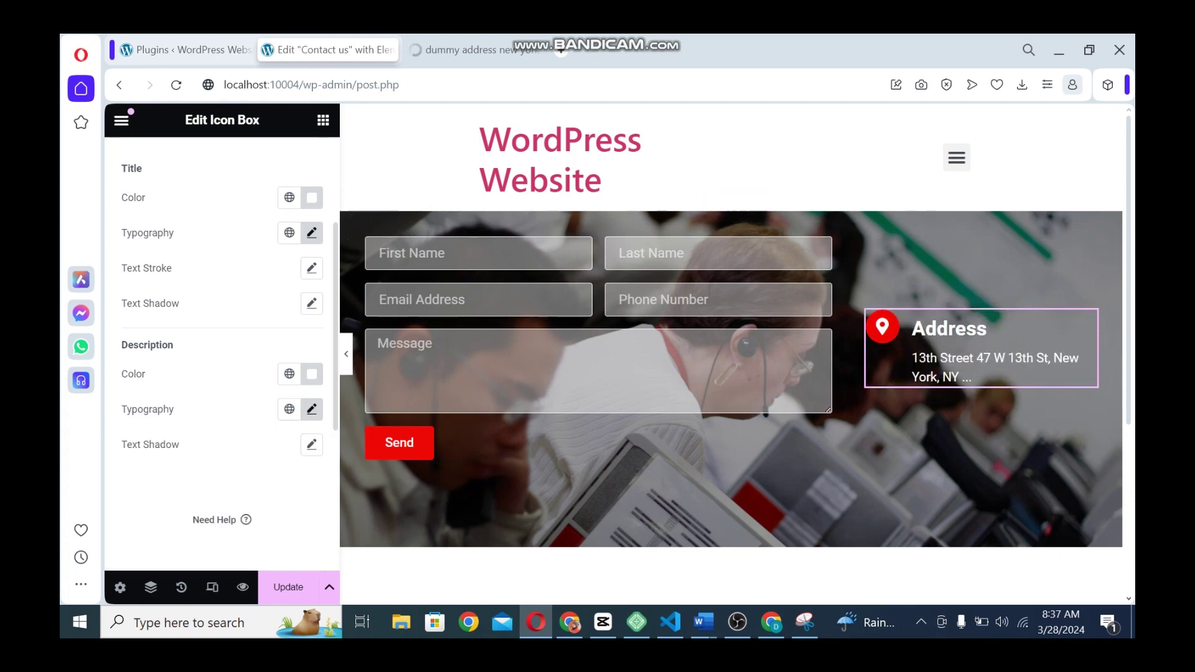
{"action": "left_click_drag", "start_coordinate": [336, 324], "coordinate": [336, 206]}
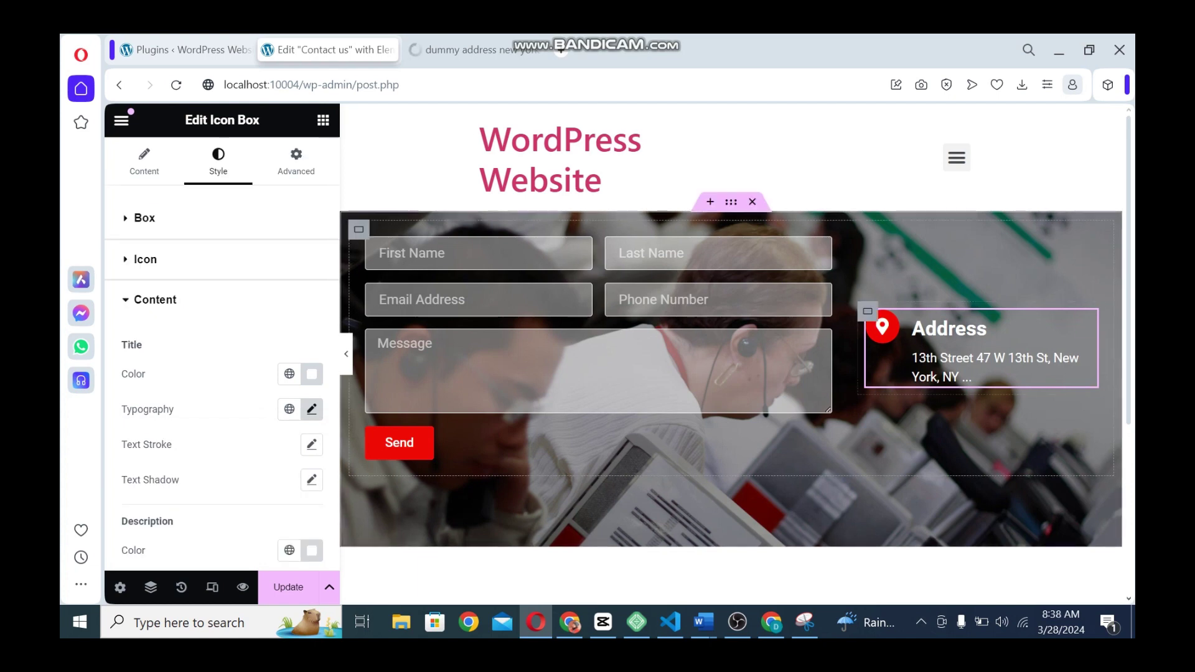
Duplicate the Address box and retitle it 'Email Address' with a sample email description
{"action": "right_click", "coordinate": [1087, 320]}
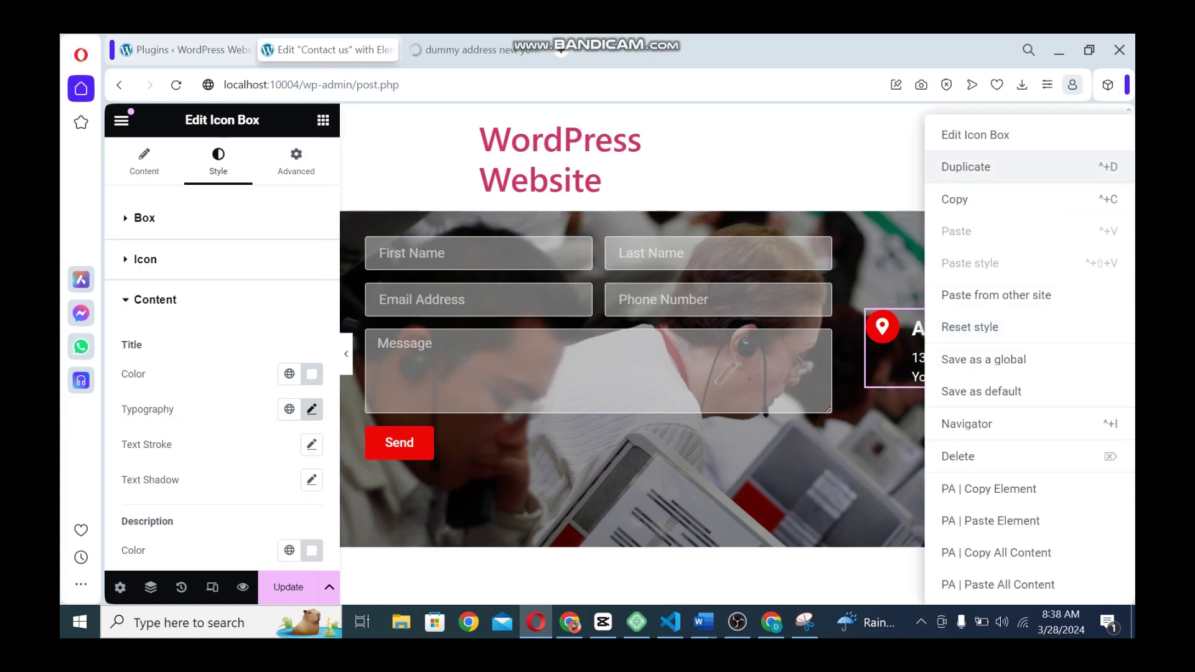
{"action": "left_click", "coordinate": [983, 167]}
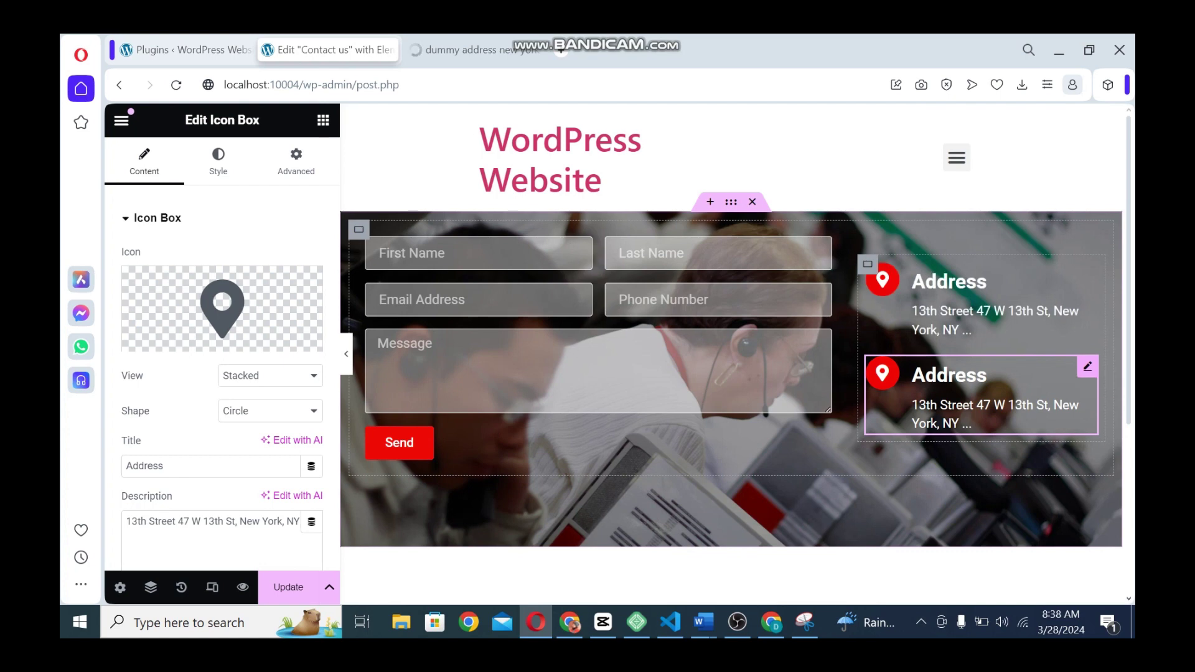
{"action": "double_click", "coordinate": [145, 466]}
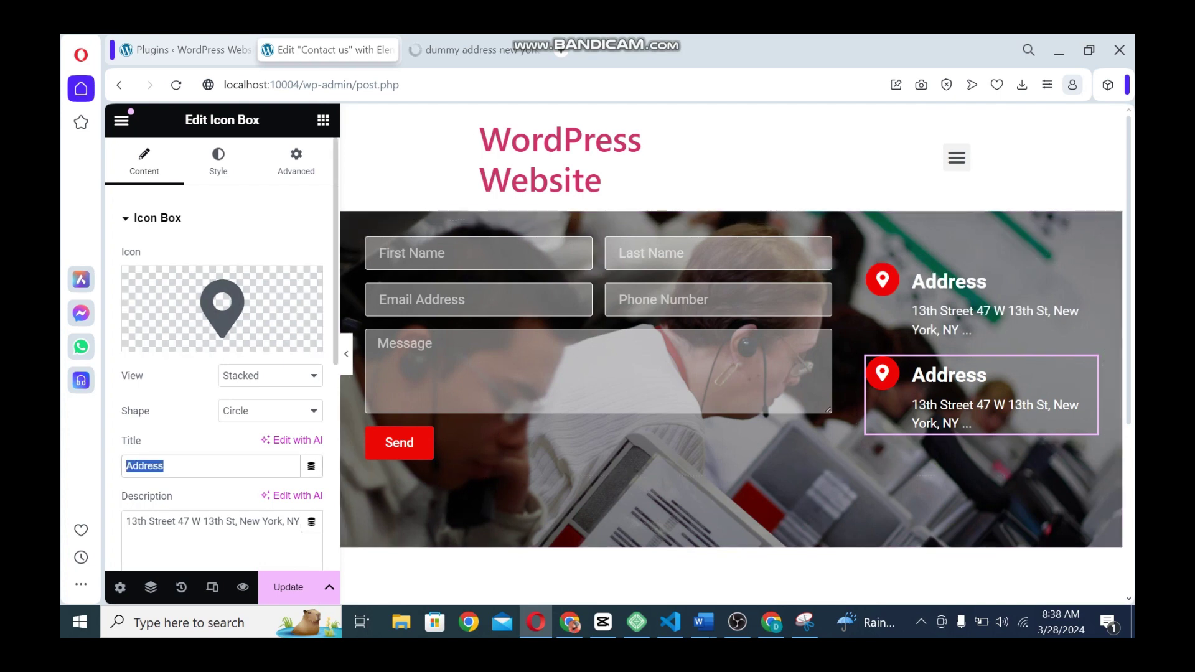
{"action": "type", "text": "M"}
{"action": "key", "text": "BackSpace"}
{"action": "type", "text": "Email"}
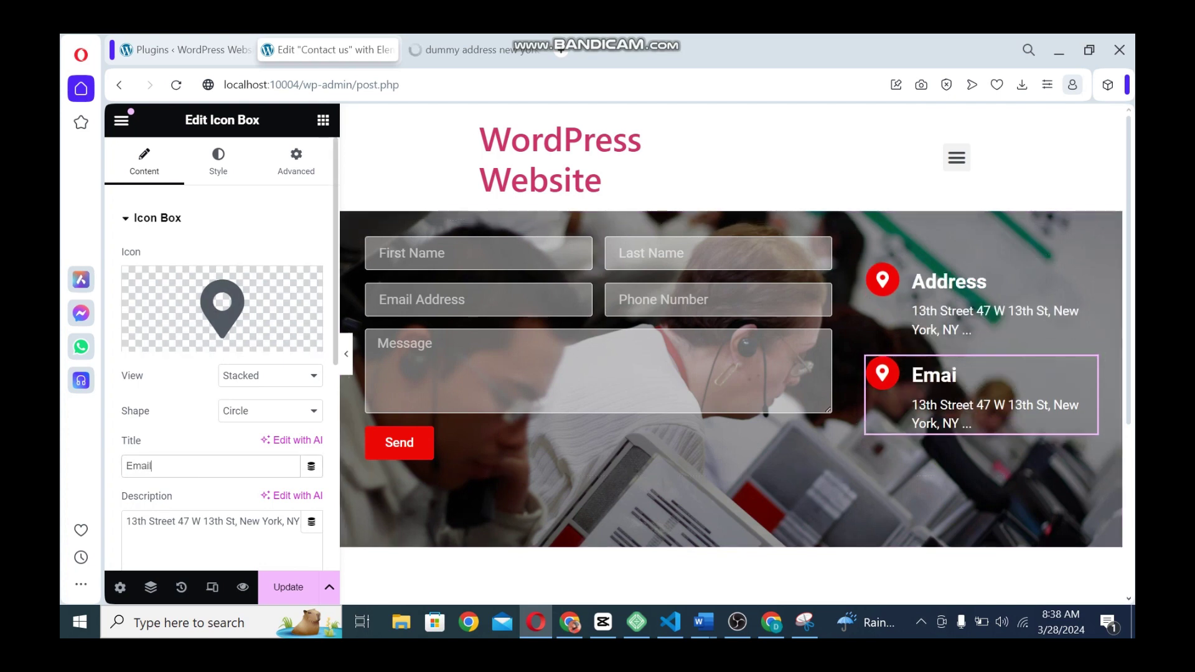
{"action": "type", "text": " Address"}
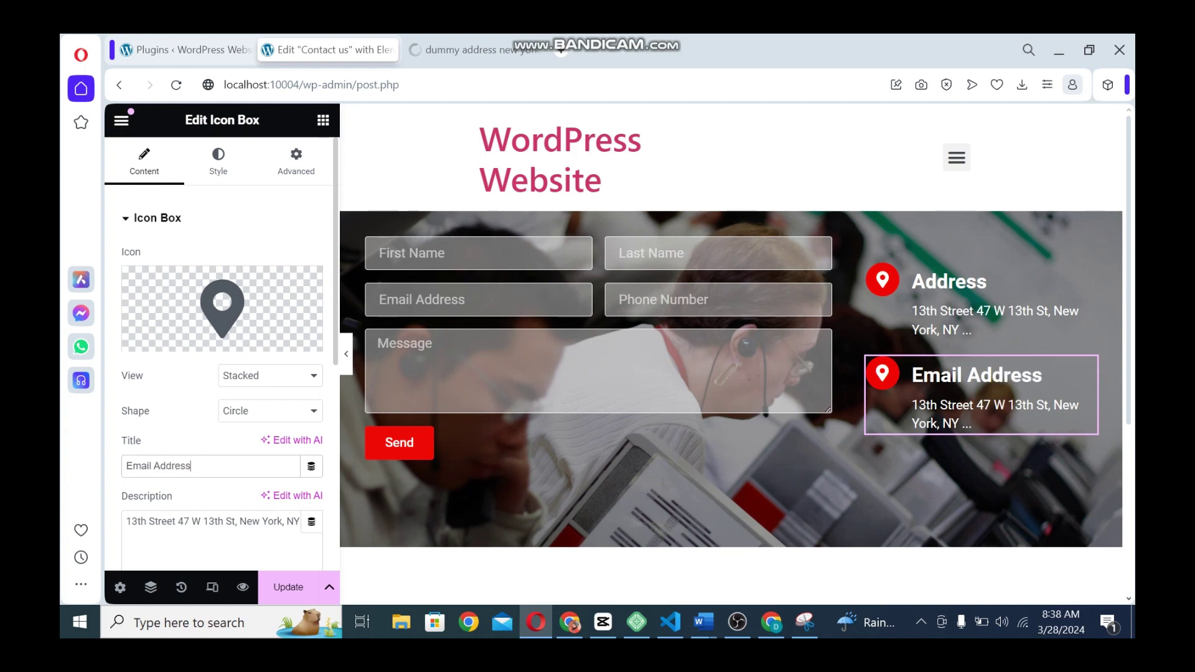
{"action": "triple_click", "coordinate": [191, 521]}
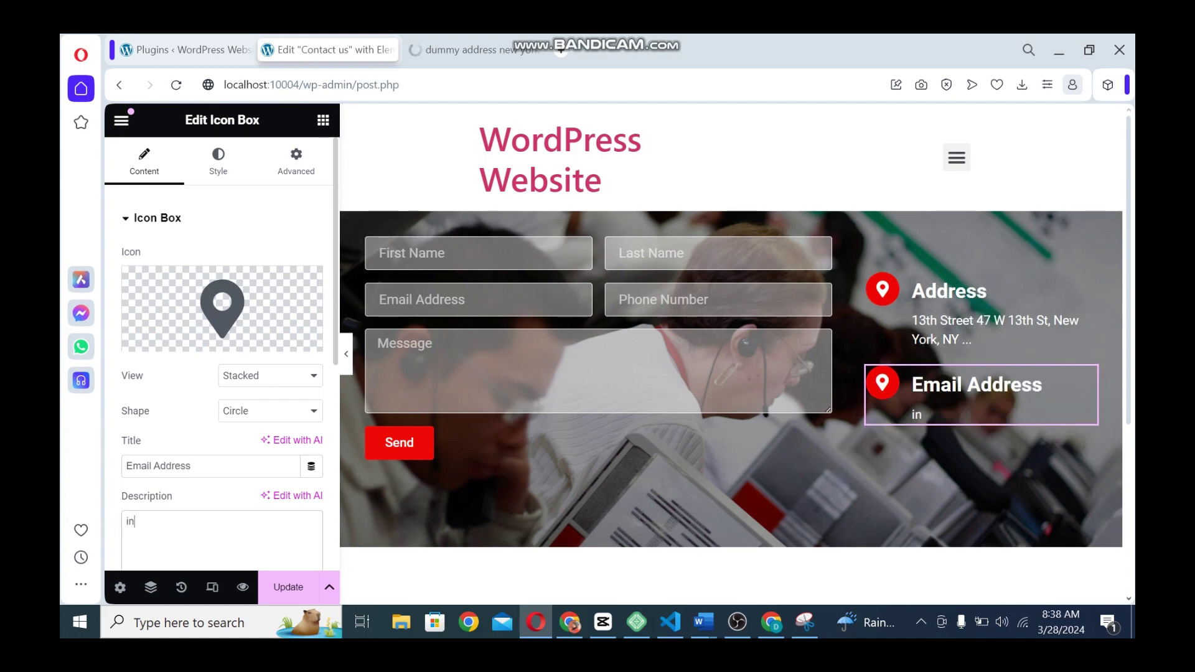
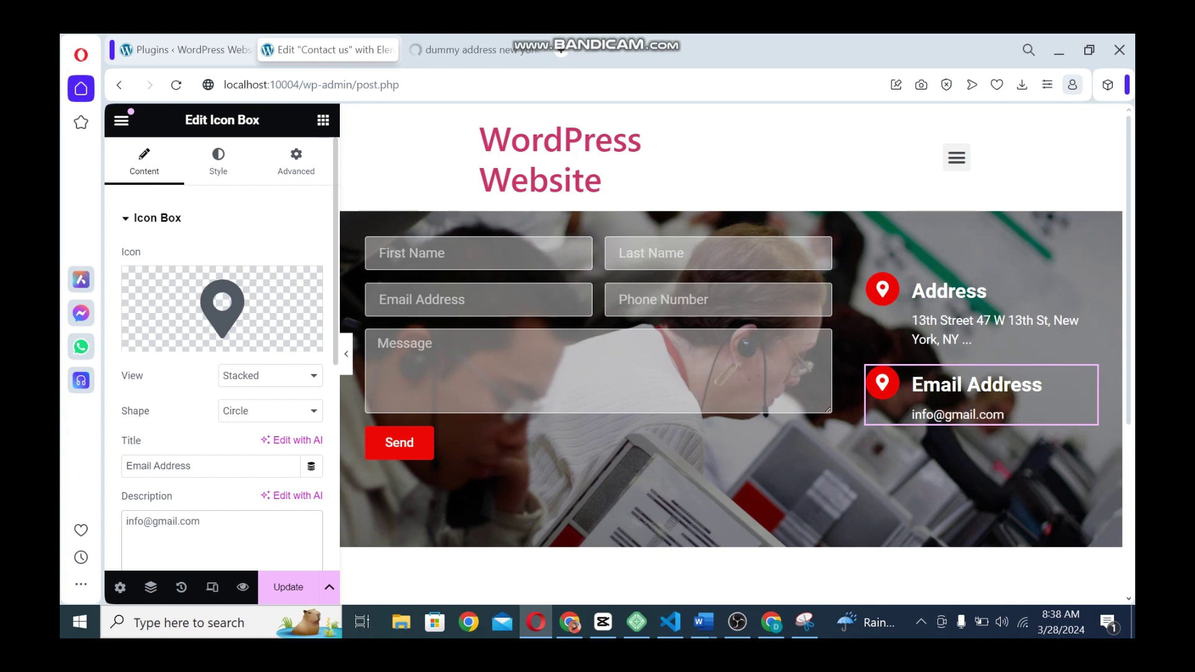
Replace the copied box's icon with the solid envelope icon and save the page
{"action": "left_click", "coordinate": [168, 340]}
{"action": "type", "text": "ma"}
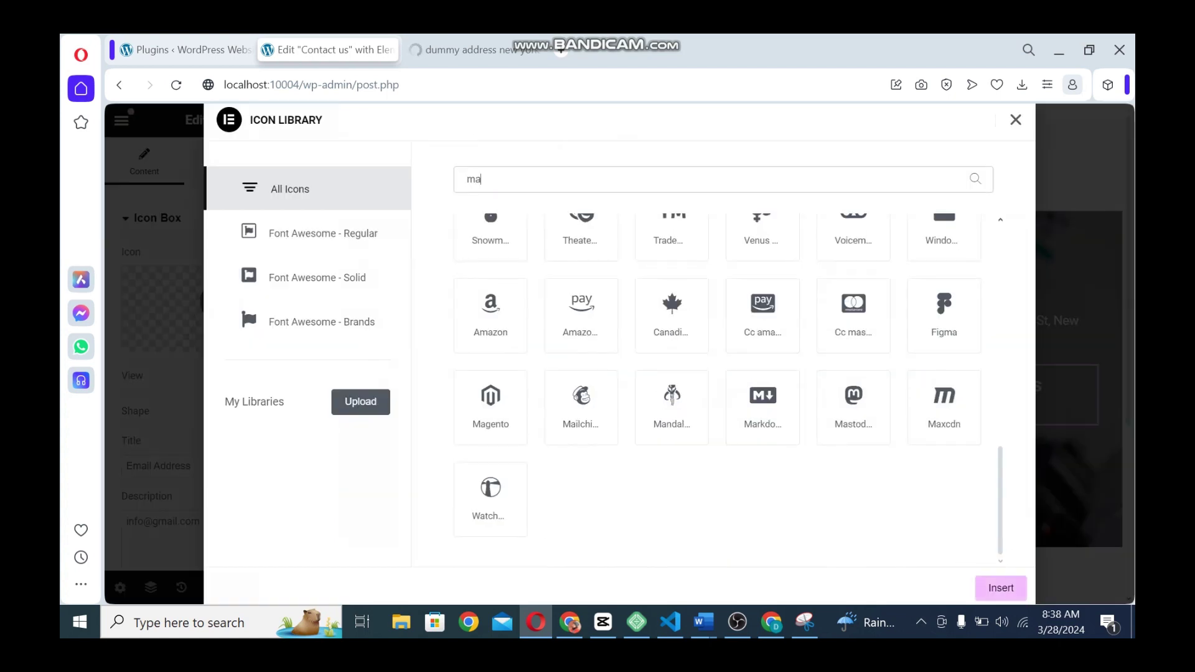
{"action": "type", "text": "il"}
{"action": "key", "text": "ctrl+a"}
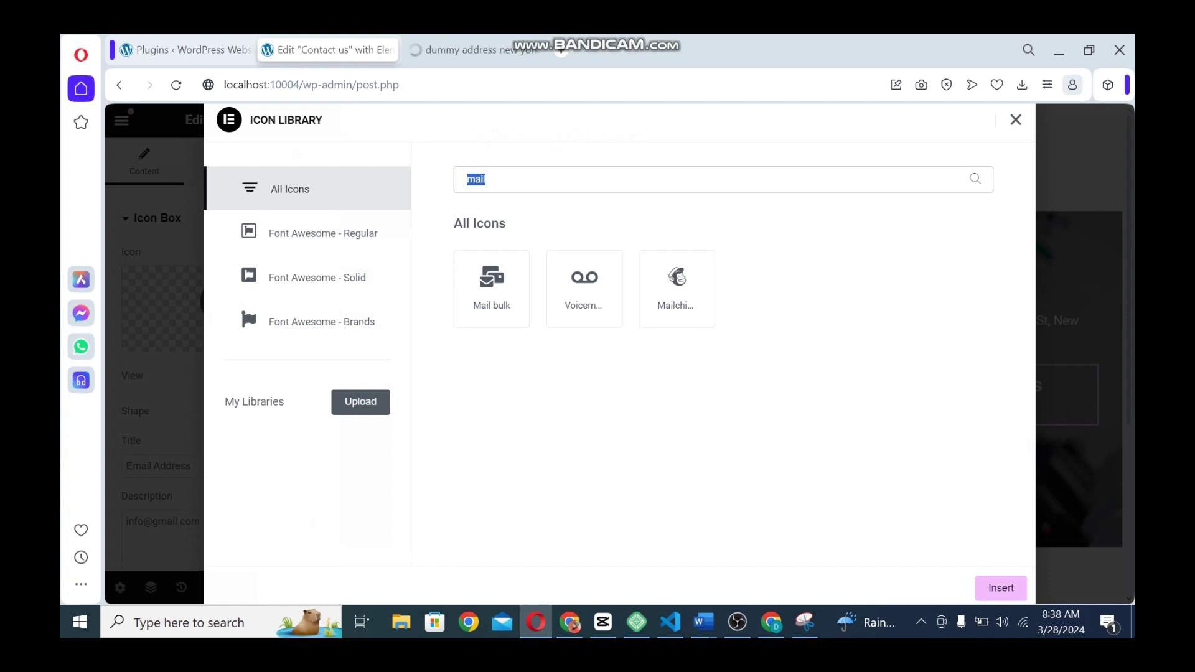
{"action": "type", "text": "env"}
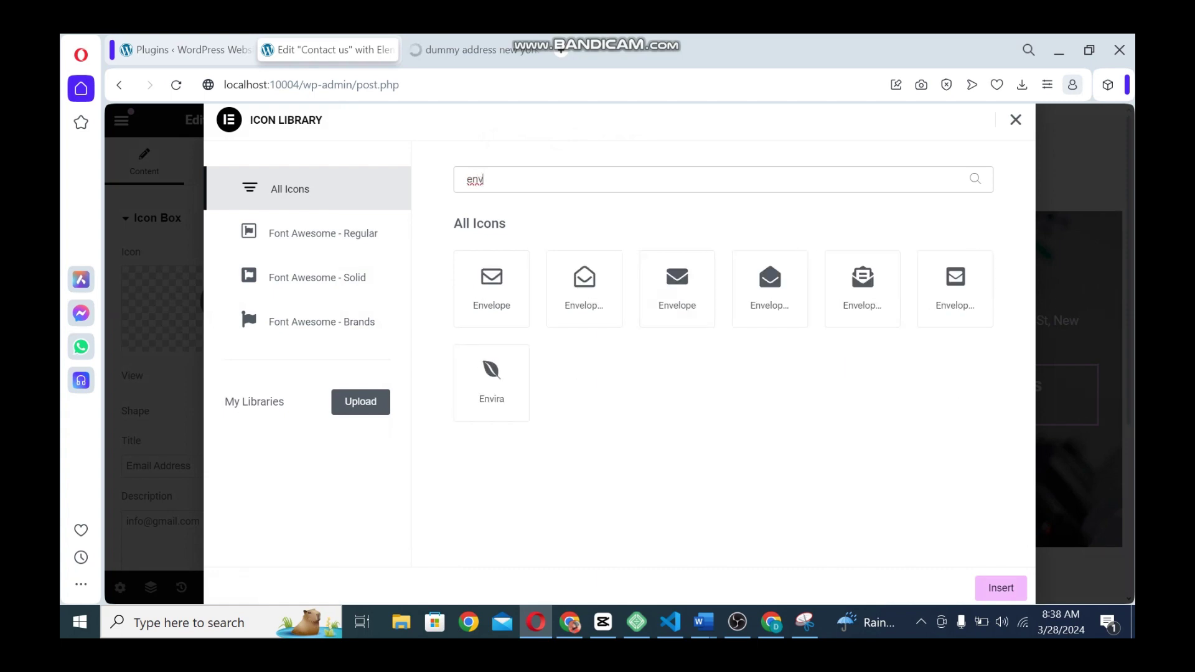
{"action": "left_click", "coordinate": [676, 288]}
{"action": "left_click", "coordinate": [1000, 587]}
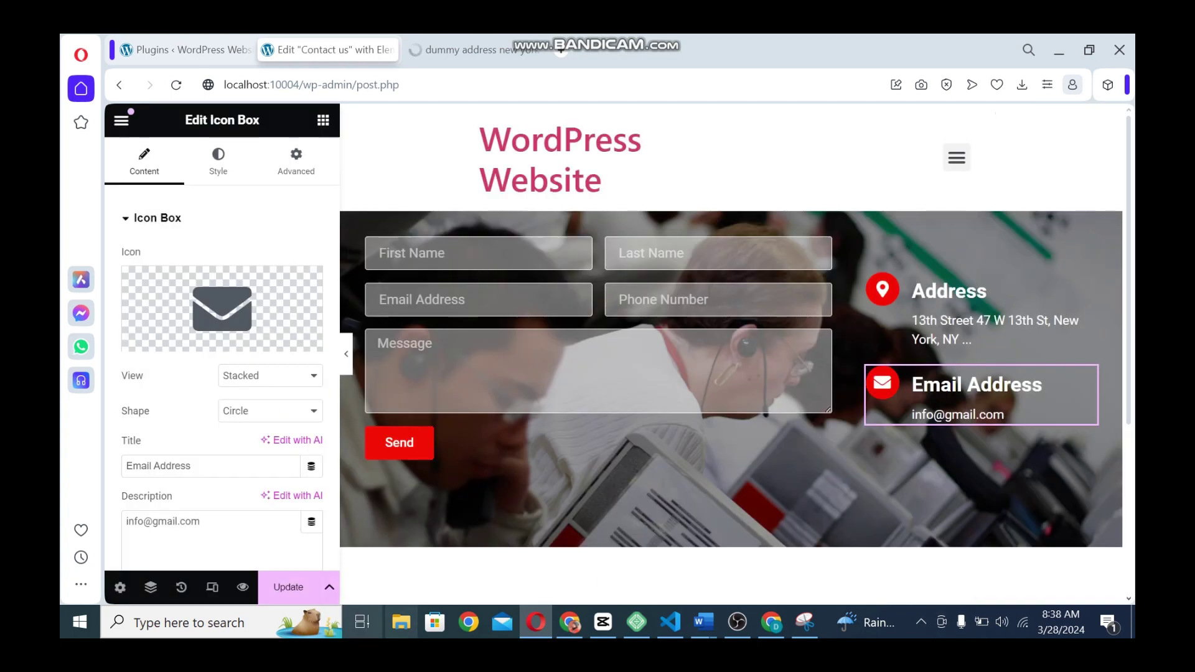
{"action": "left_click", "coordinate": [288, 588]}
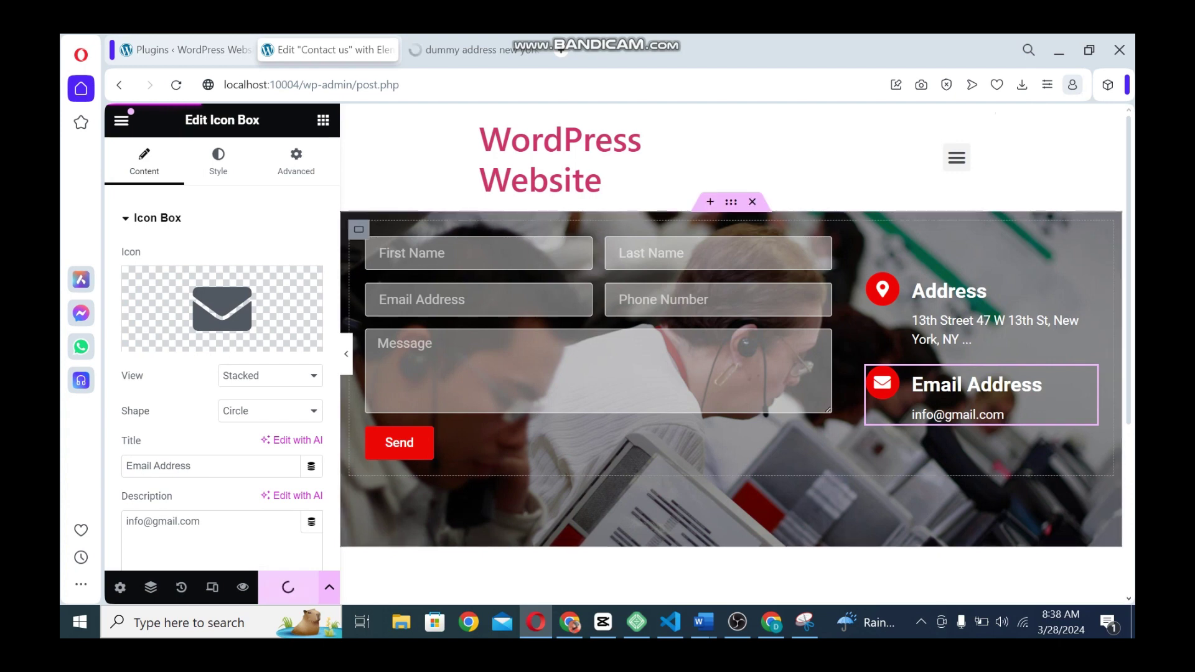
Set the outer photo section's Align Items and Justify Content to Center, then save
{"action": "left_click", "coordinate": [359, 229]}
{"action": "scroll", "coordinate": [222, 342], "scroll_direction": "down", "scroll_amount": 5}
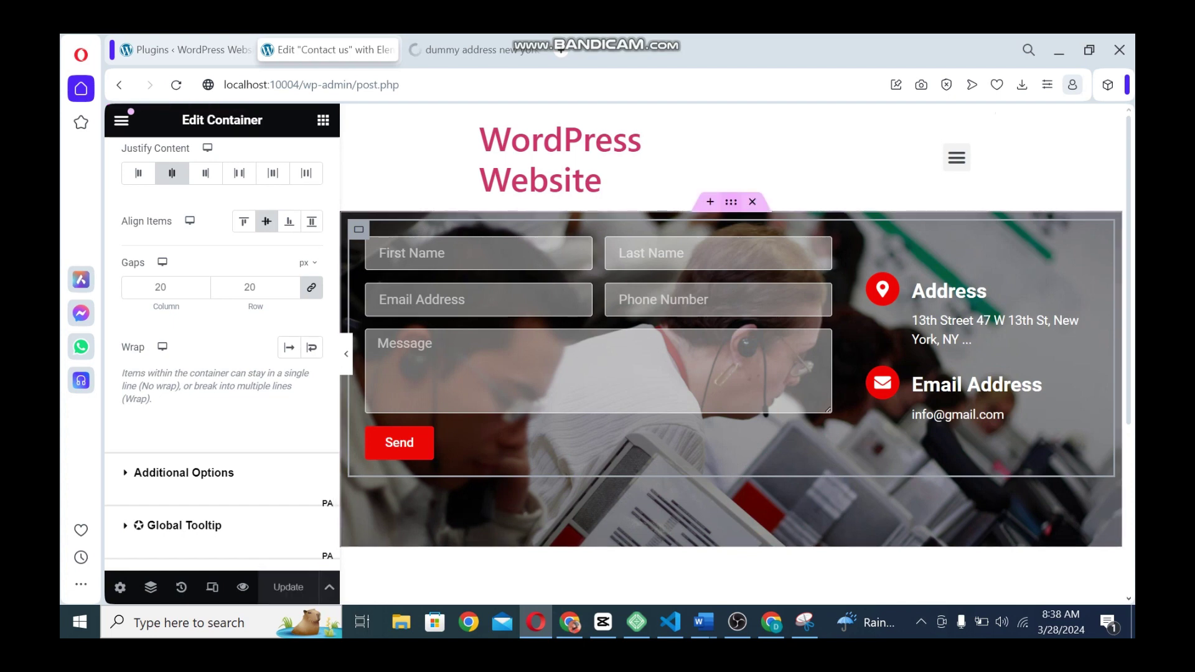
{"action": "left_click", "coordinate": [730, 202]}
{"action": "scroll", "coordinate": [266, 248], "scroll_direction": "down", "scroll_amount": 6}
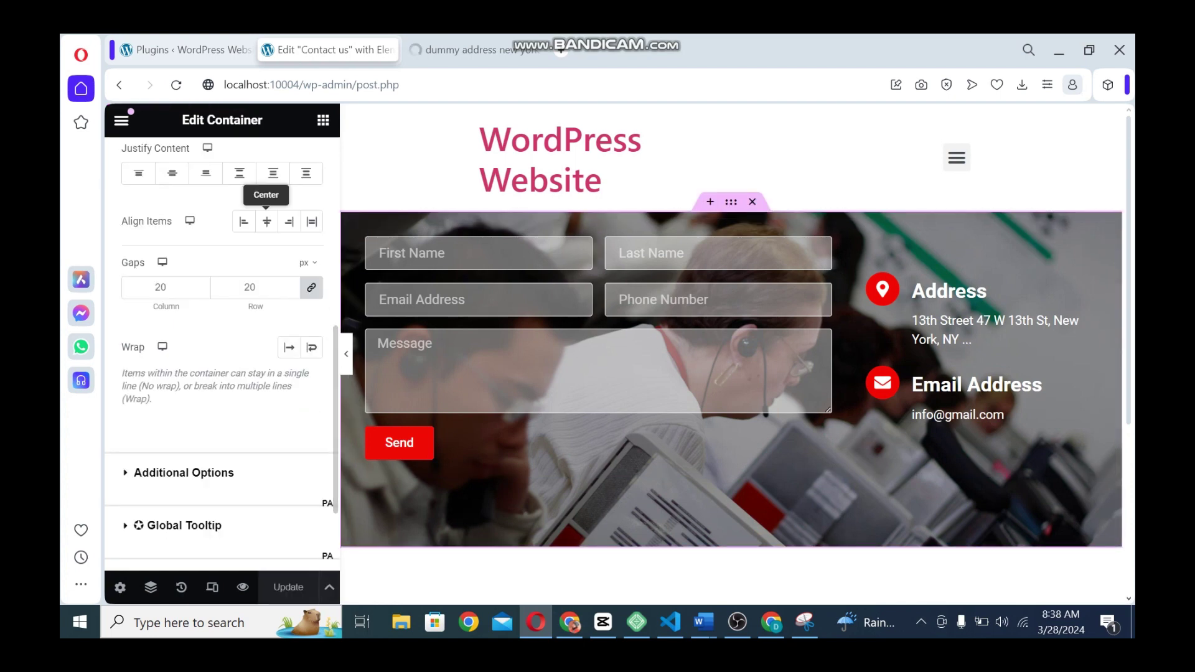
{"action": "left_click", "coordinate": [266, 222]}
{"action": "left_click", "coordinate": [172, 173]}
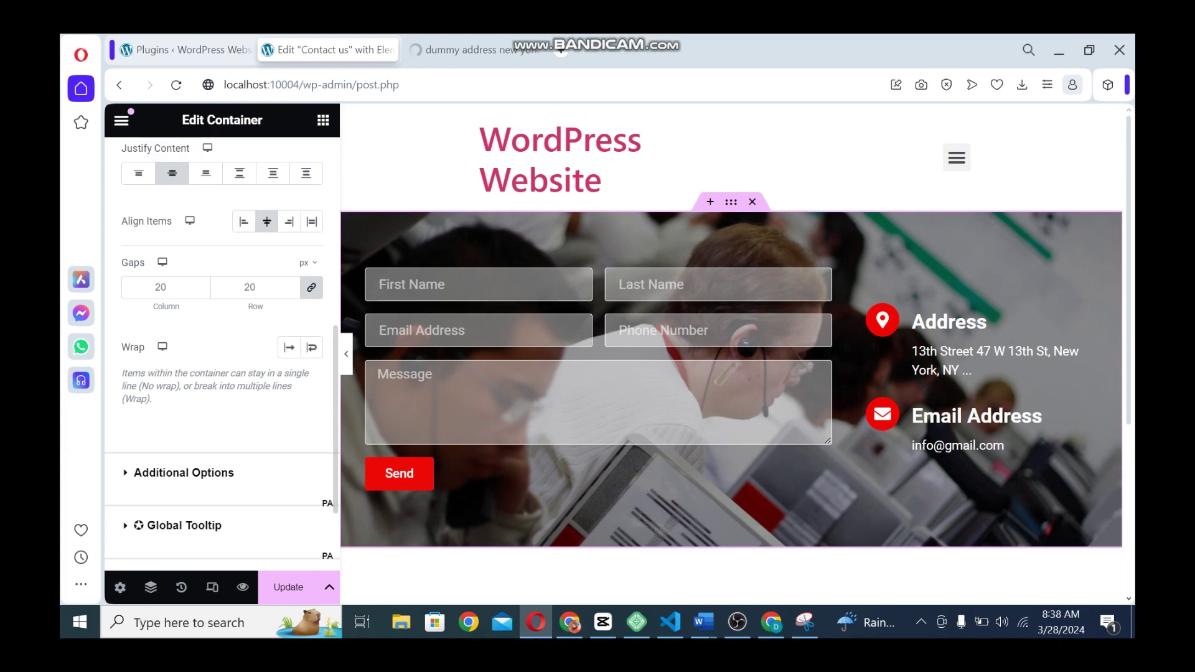
{"action": "left_click", "coordinate": [288, 587]}
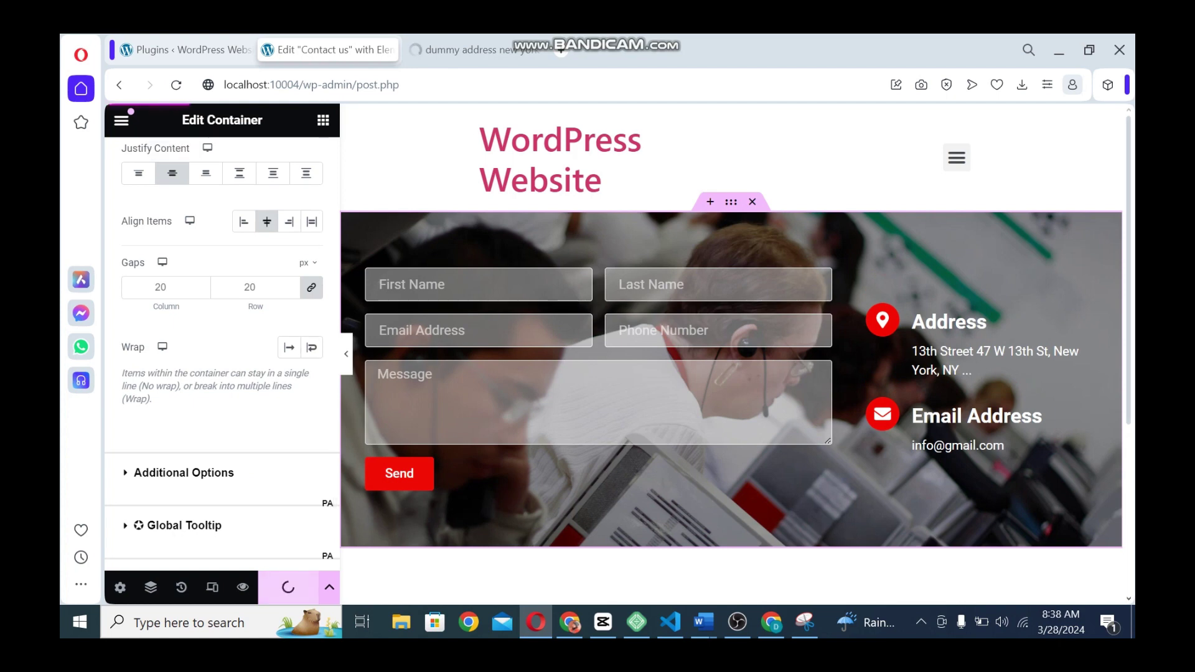
{"action": "scroll", "coordinate": [732, 354], "scroll_direction": "down", "scroll_amount": 1}
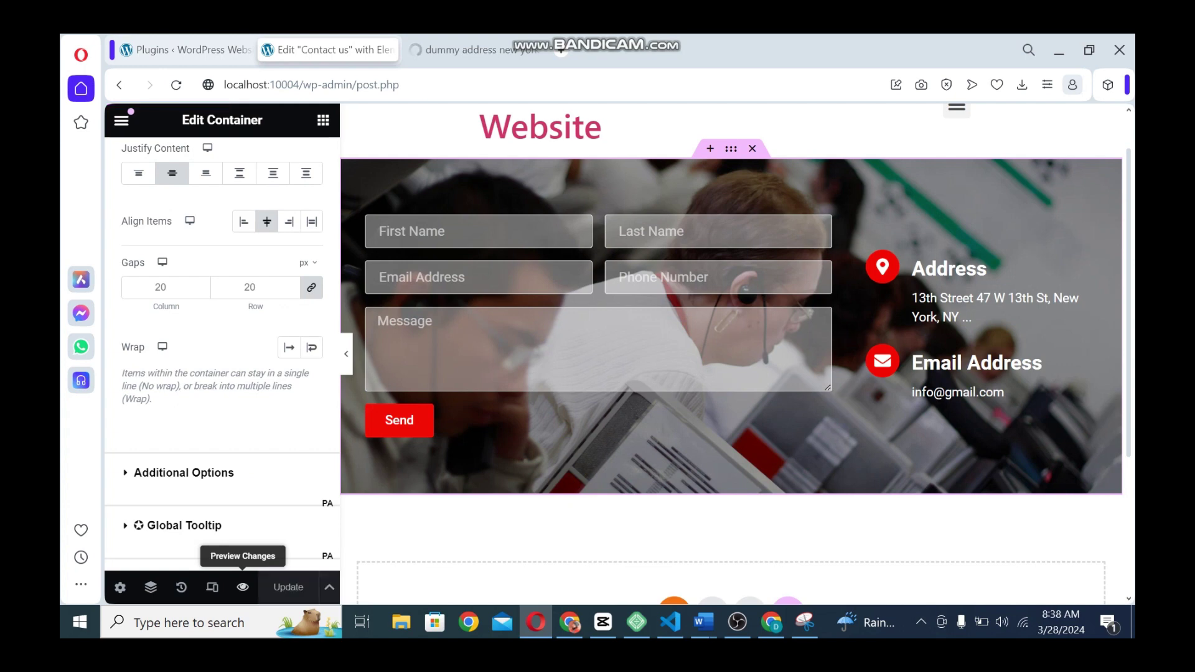
Preview the Contact us page at localhost:10004/contact-us/ in a new tab
{"action": "left_click", "coordinate": [242, 587]}
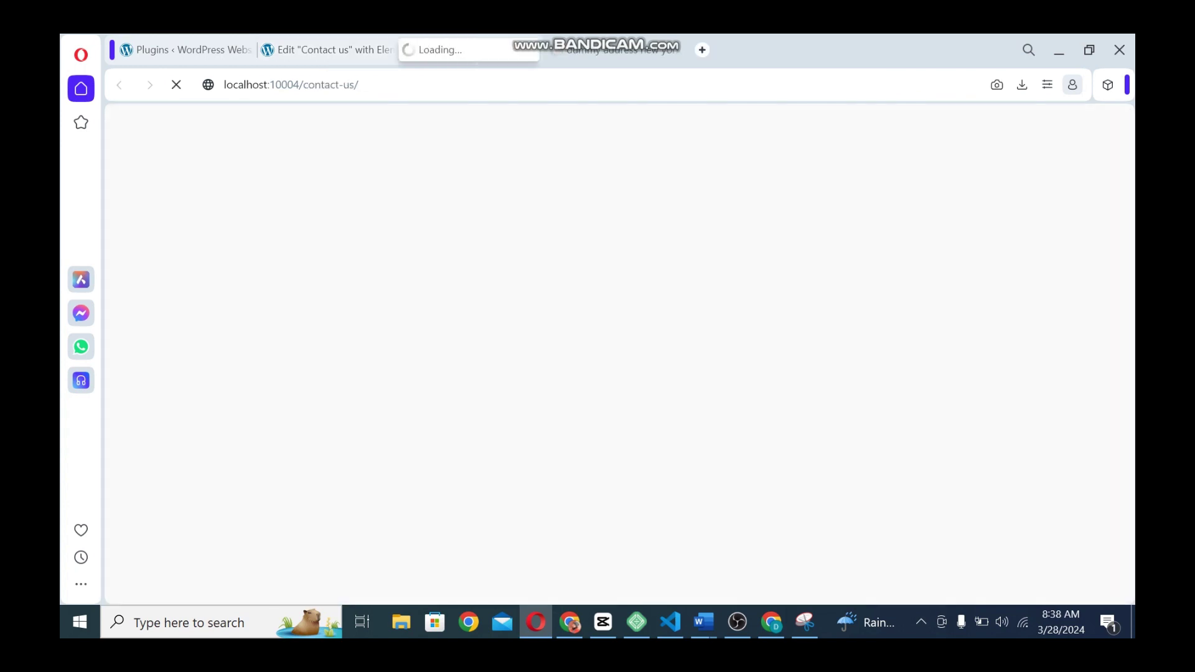